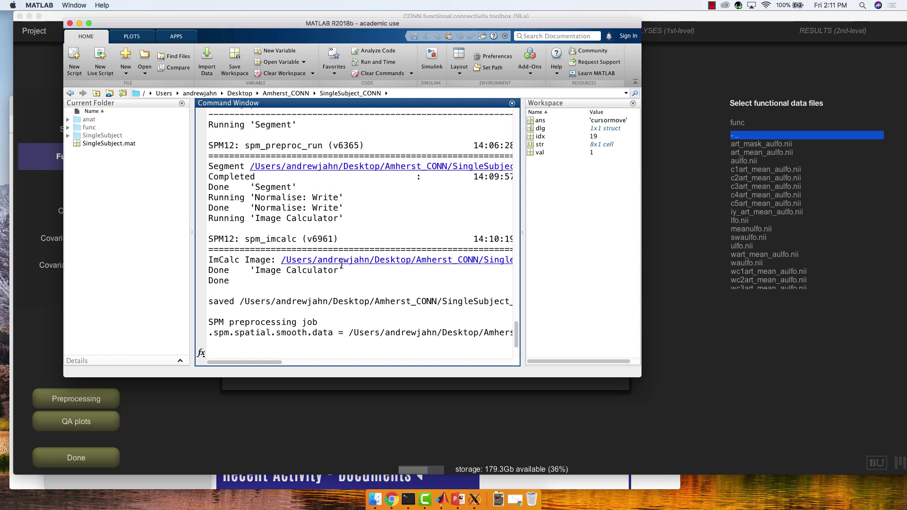
# Check the preprocessing log through its final lines, then return to the CONN toolbox and dismiss the preprocessing completion message
pyautogui.scroll(4, 342, 265)
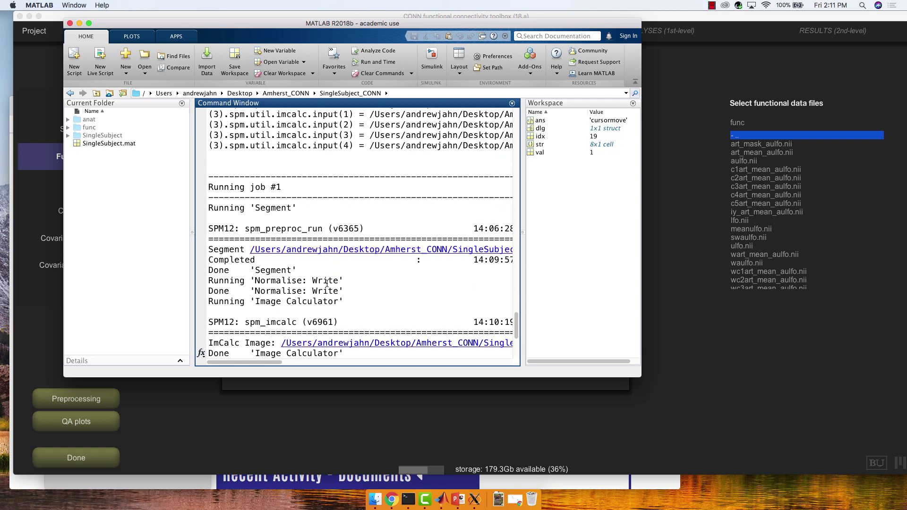
pyautogui.scroll(-8, 327, 283)
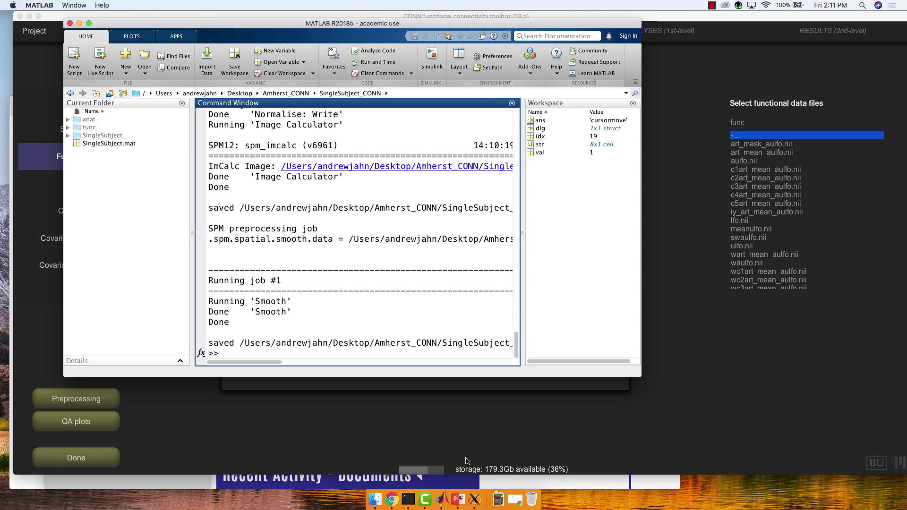
pyautogui.click(488, 438)
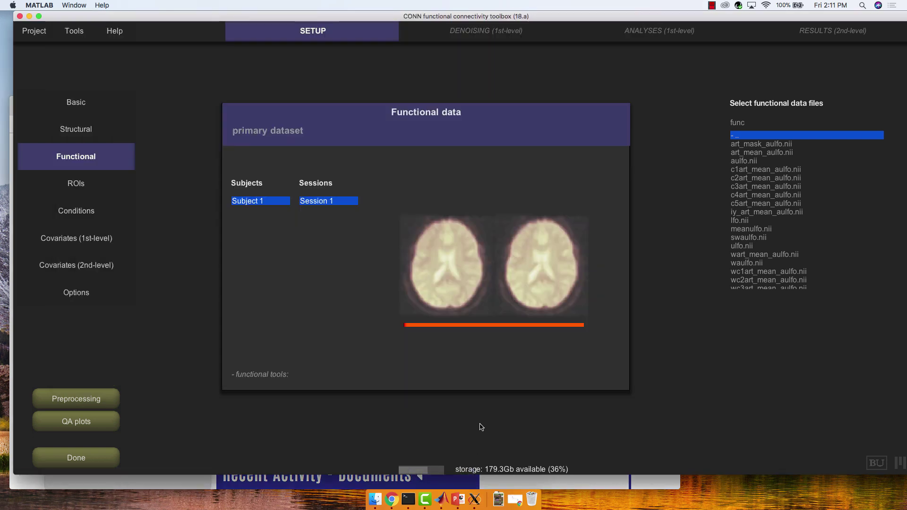
pyautogui.hotkey('ctrl', 'Up')
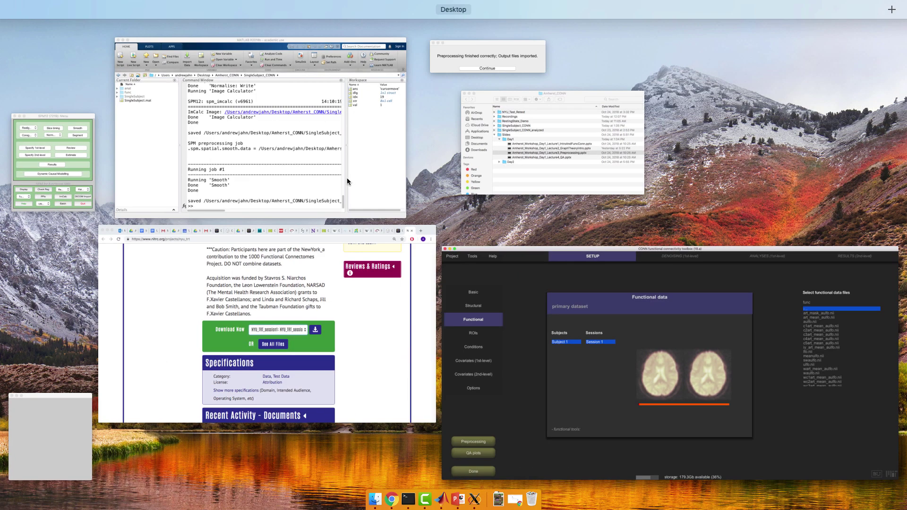
pyautogui.click(455, 67)
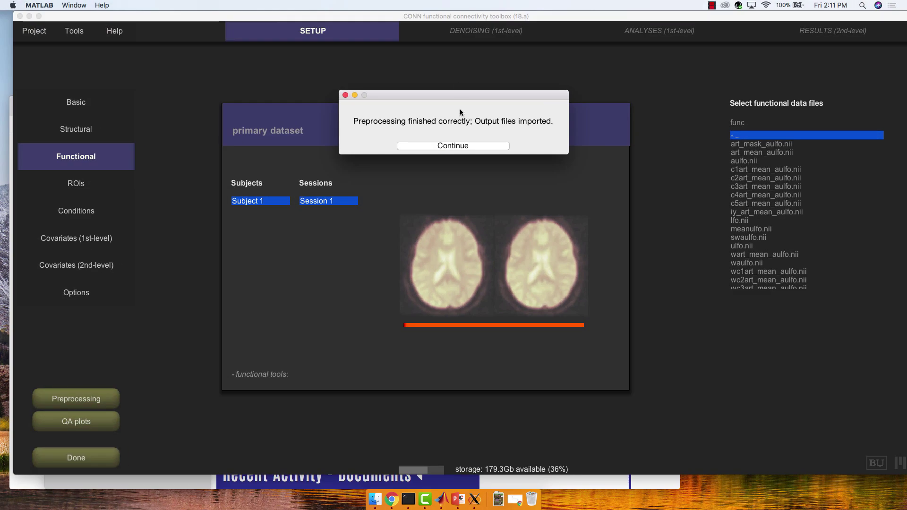
pyautogui.click(431, 145)
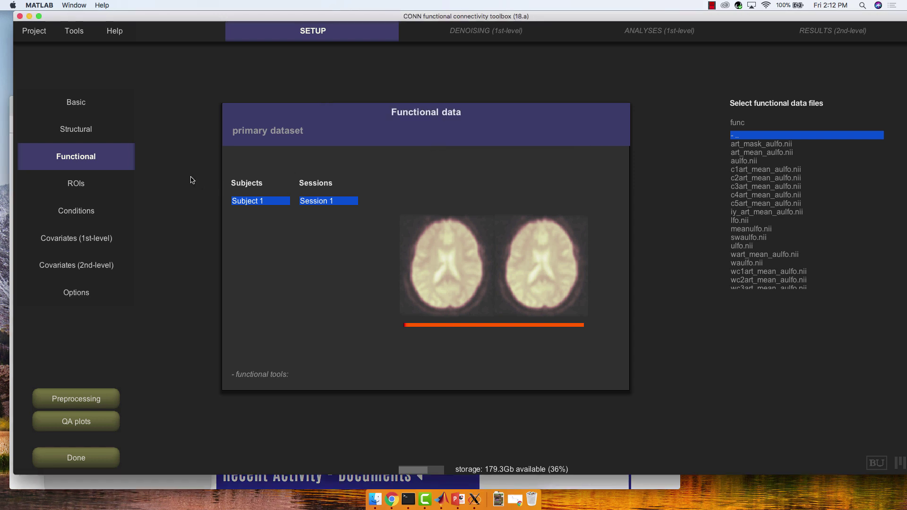
# Open the ROI setup and review the Grey Matter, White Matter, CSF and atlas ROI previews
pyautogui.click(71, 190)
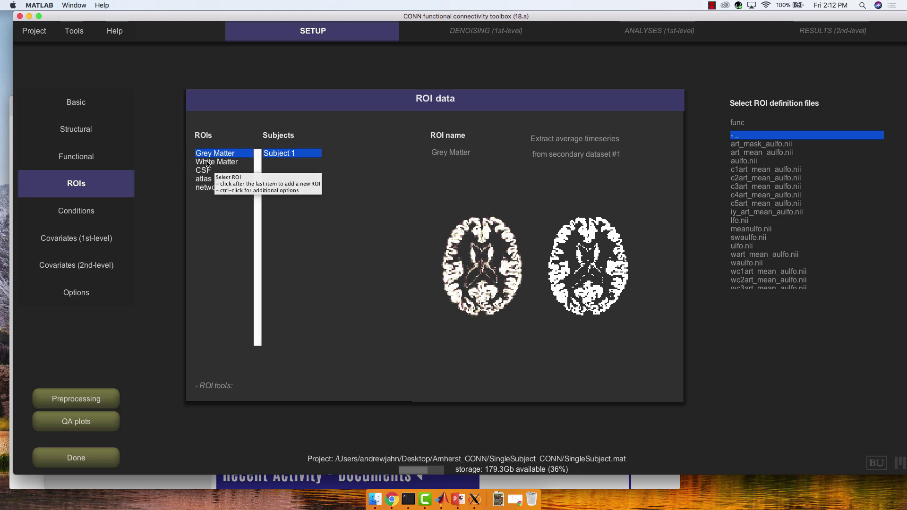
pyautogui.click(209, 163)
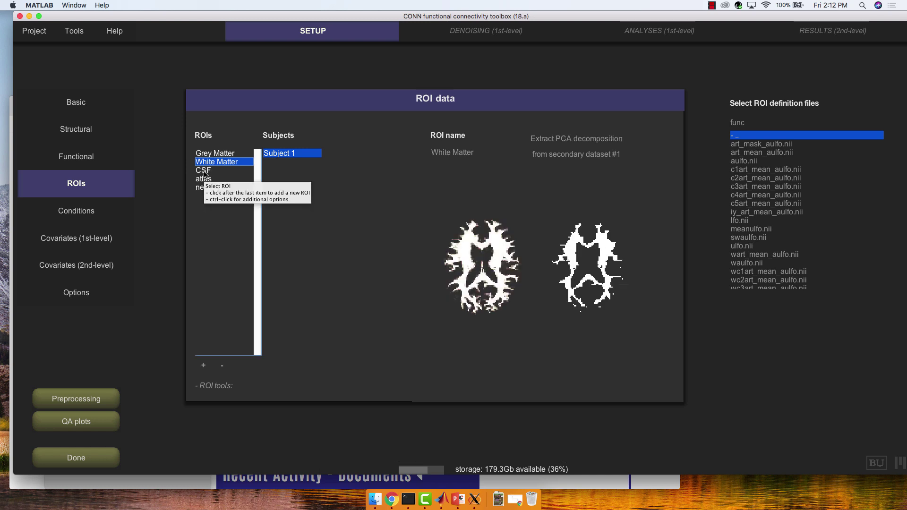
pyautogui.click(204, 171)
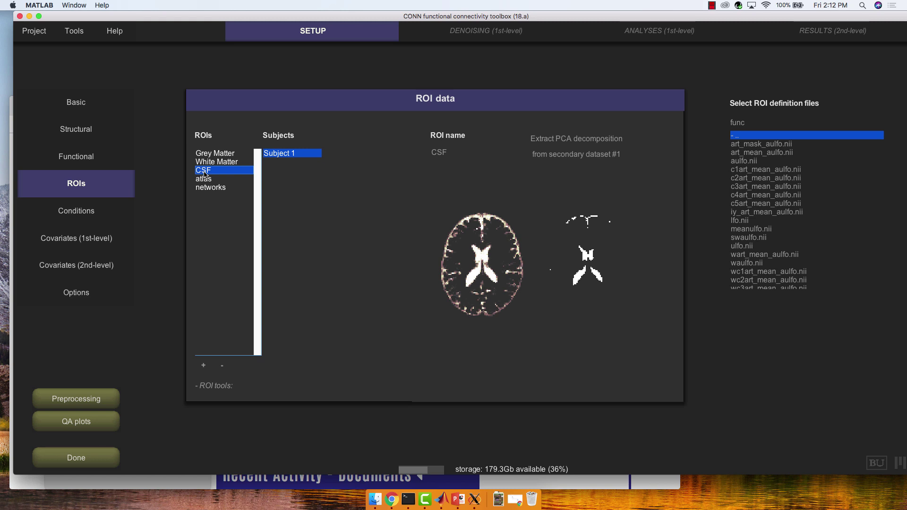
pyautogui.click(204, 182)
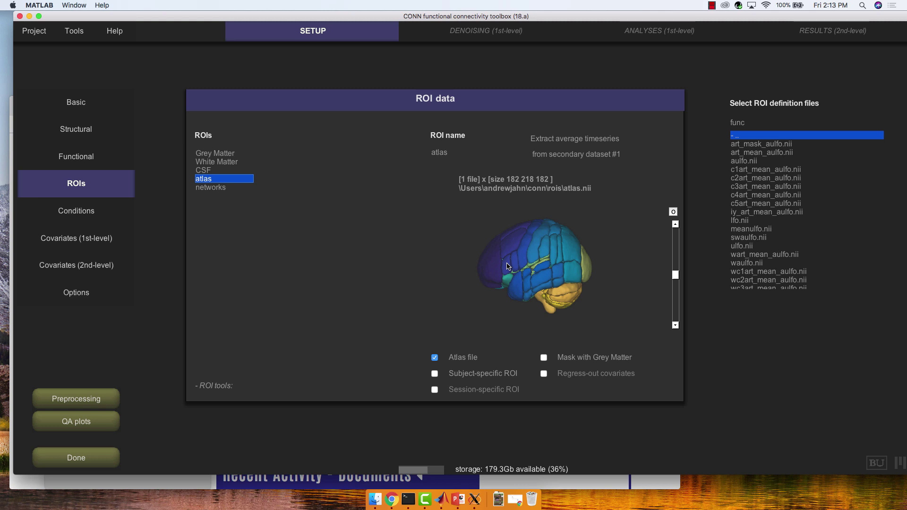
# Check the atlas ROI's timeseries source options, keeping secondary dataset #1, and briefly view the atlas in the slice display
pyautogui.click(576, 156)
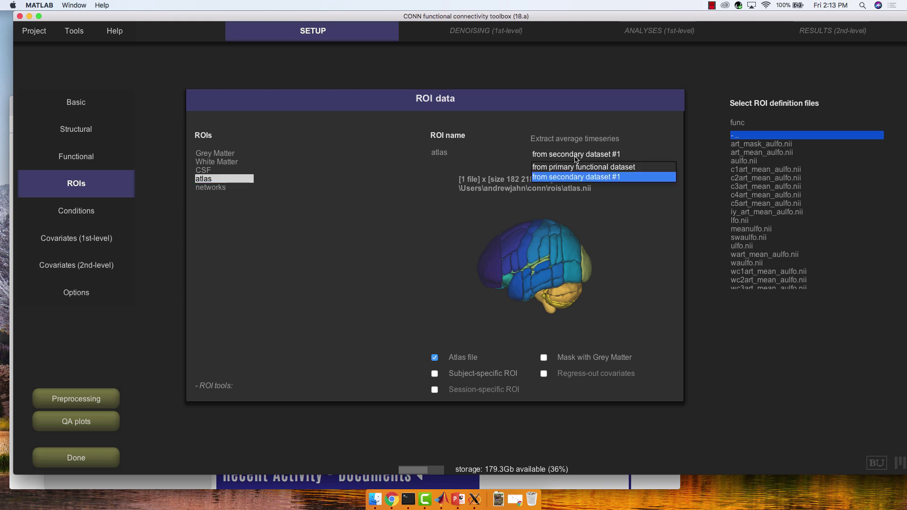
pyautogui.click(576, 177)
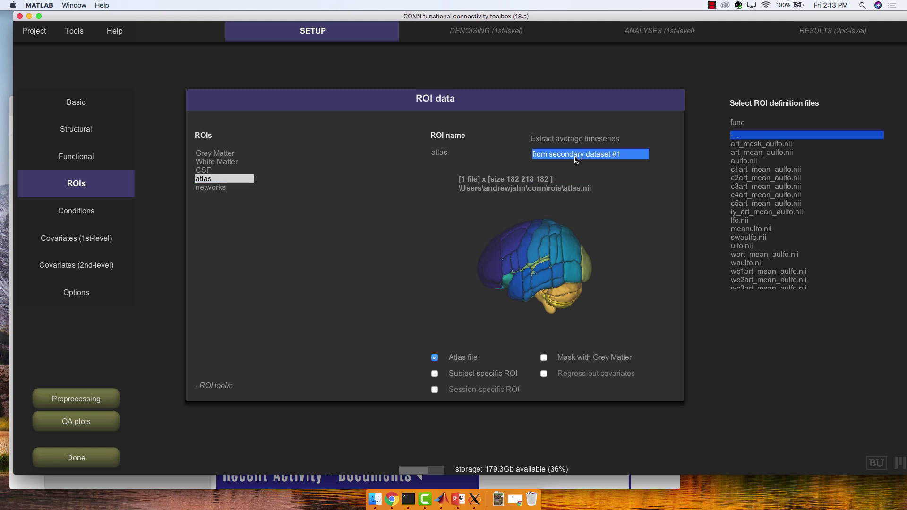
pyautogui.click(536, 250)
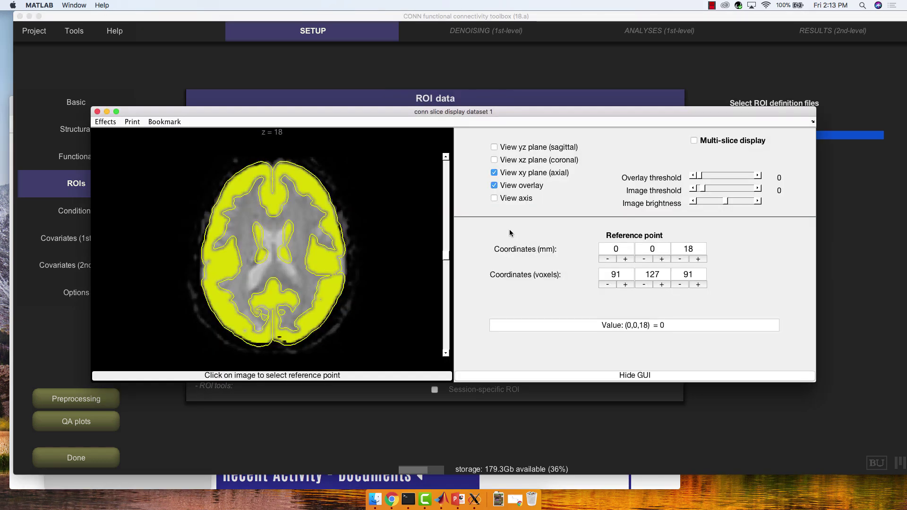
pyautogui.click(97, 112)
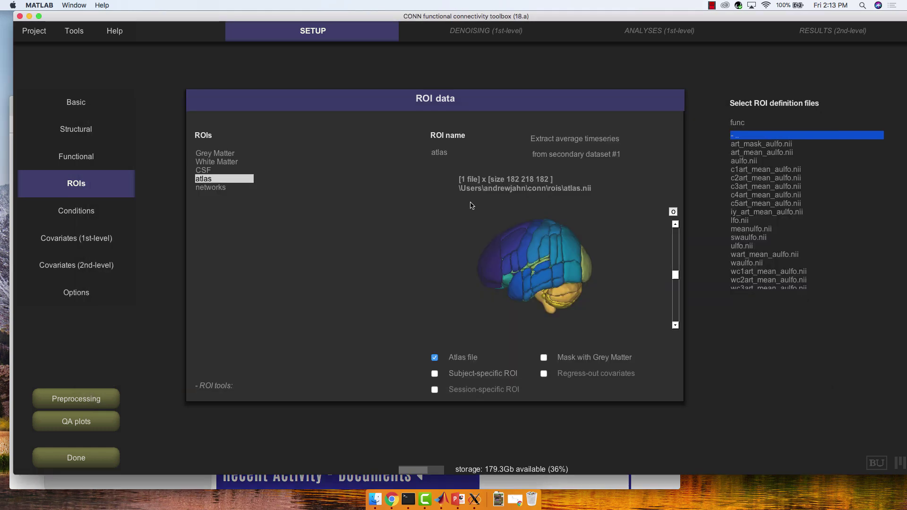
# Display the atlas ROI overlaid on the functional data and step up through the axial slices to z = 29
pyautogui.click(525, 258)
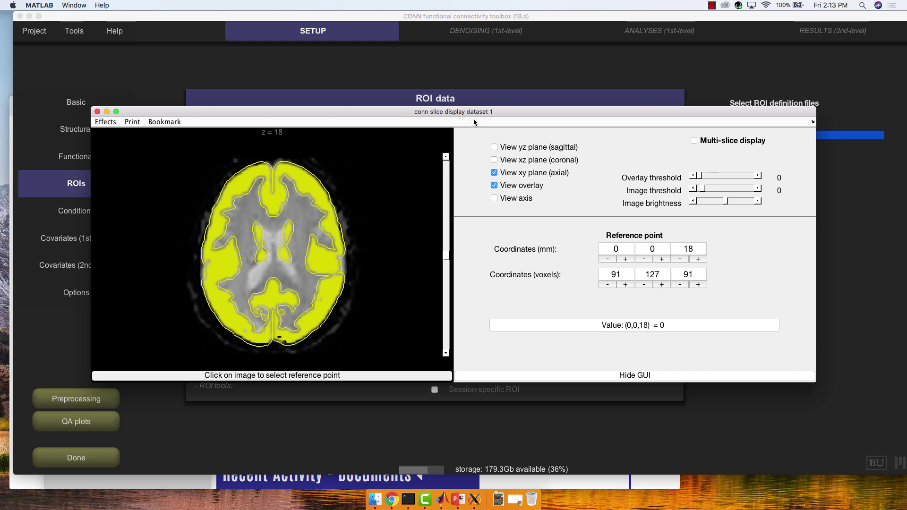
pyautogui.click(445, 157)
pyautogui.moveTo(446, 159); pyautogui.dragTo(446, 159)
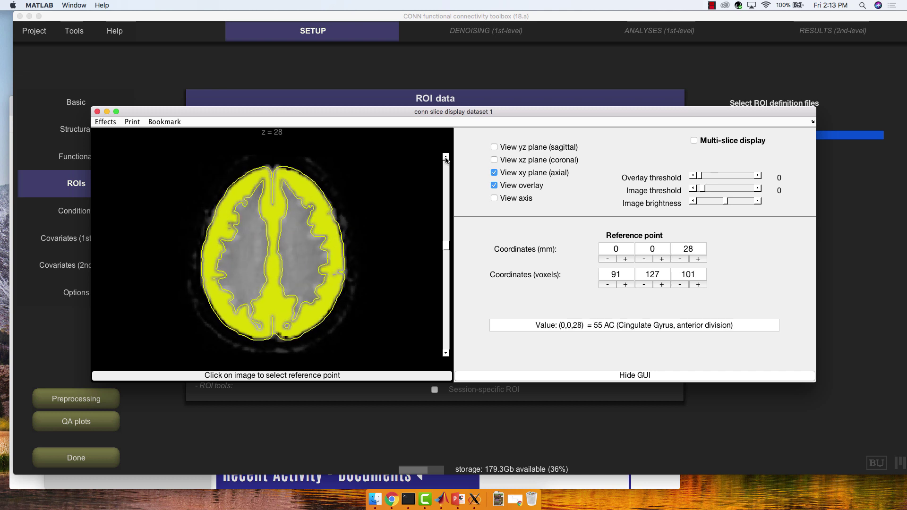
pyautogui.click(445, 158)
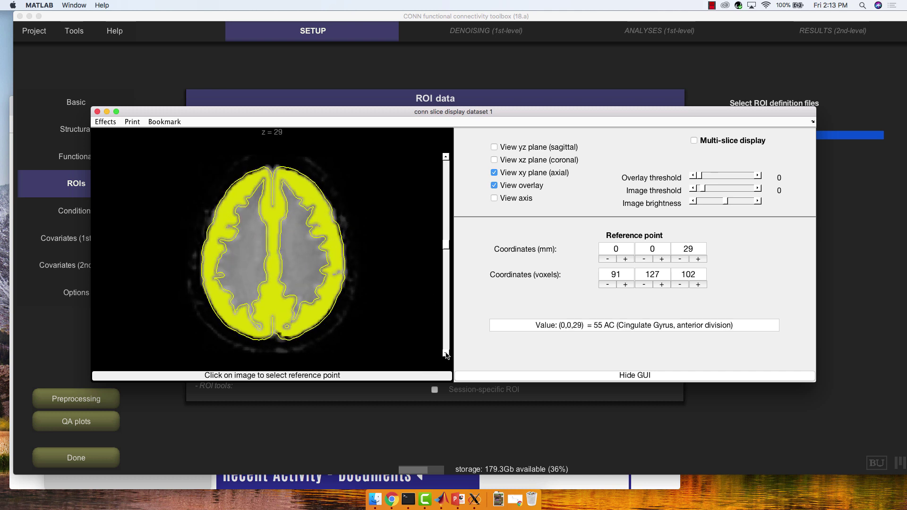
# Step down through the atlas overlay's axial slices to z = 8 to examine the subcortical regions, and close the slice display
pyautogui.moveTo(446, 354); pyautogui.dragTo(446, 354)
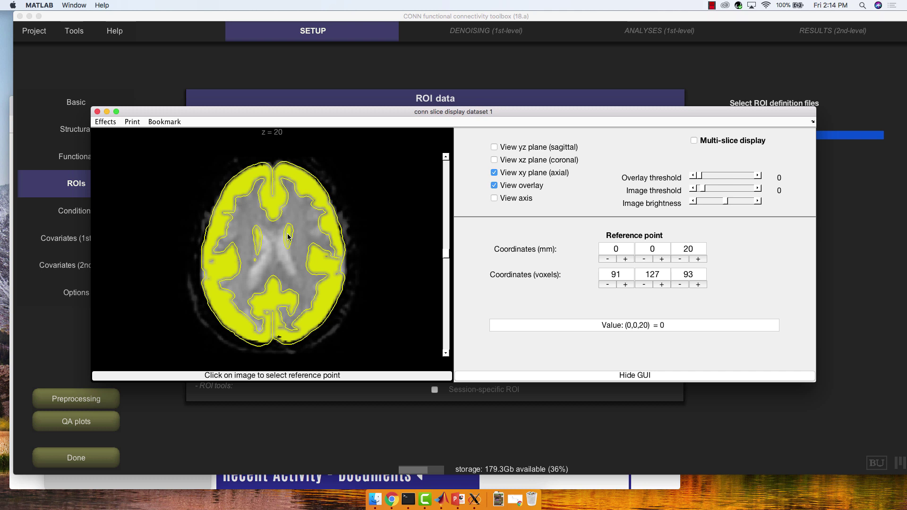
pyautogui.click(446, 354)
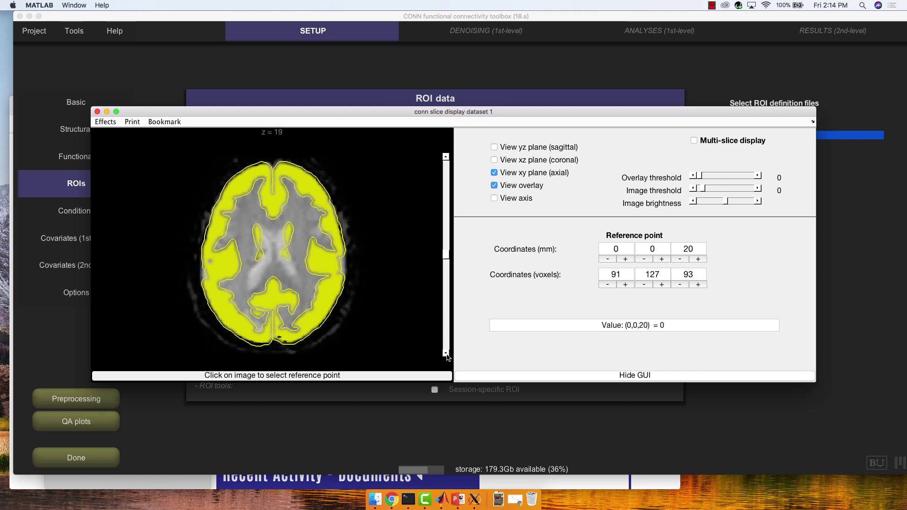
pyautogui.click(446, 354)
pyautogui.click(446, 354)
pyautogui.click(446, 354)
pyautogui.click(446, 354)
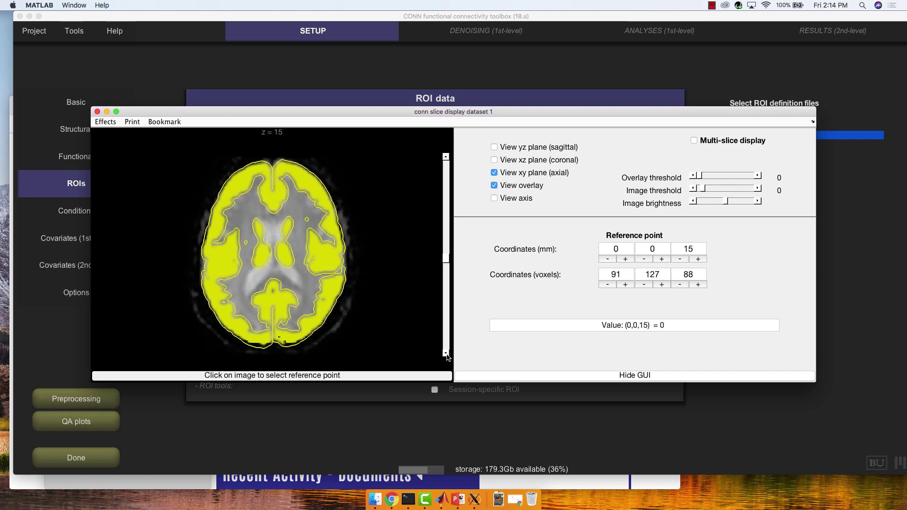
pyautogui.click(446, 354)
pyautogui.click(446, 354)
pyautogui.click(446, 354)
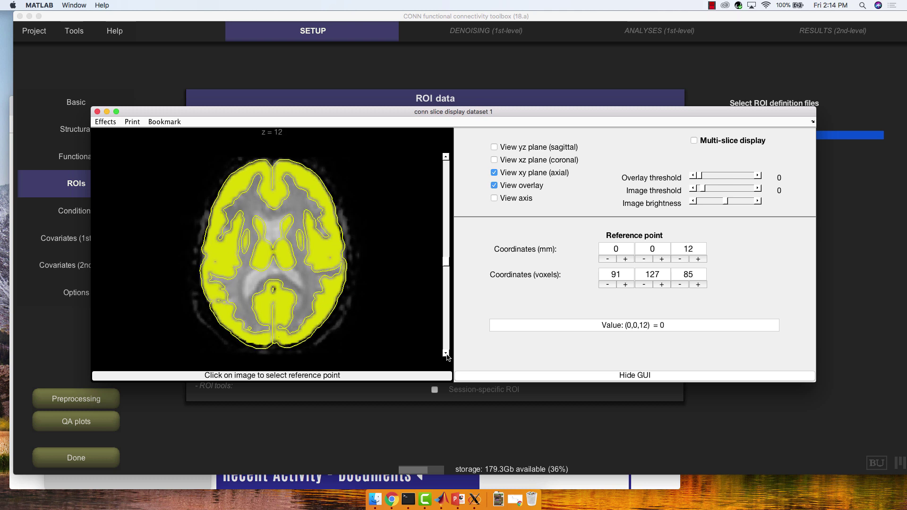
pyautogui.click(446, 354)
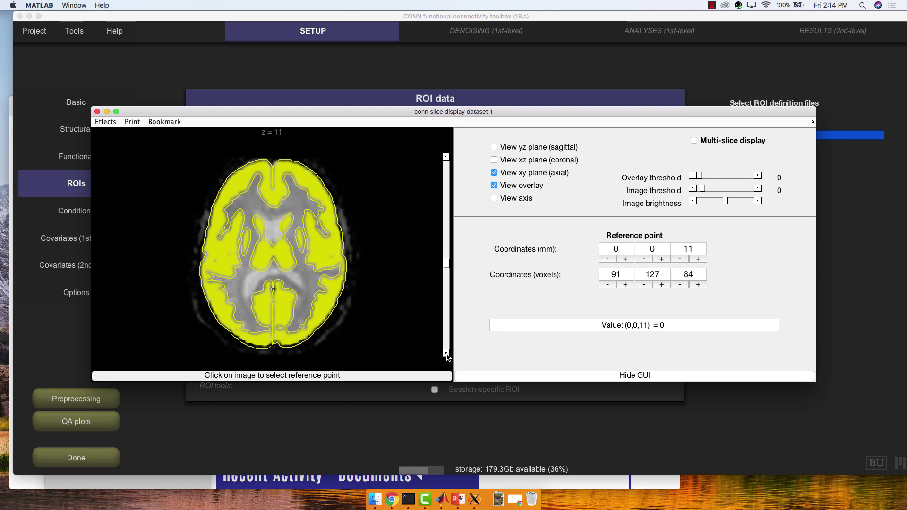
pyautogui.click(446, 354)
pyautogui.click(446, 354)
pyautogui.click(446, 354)
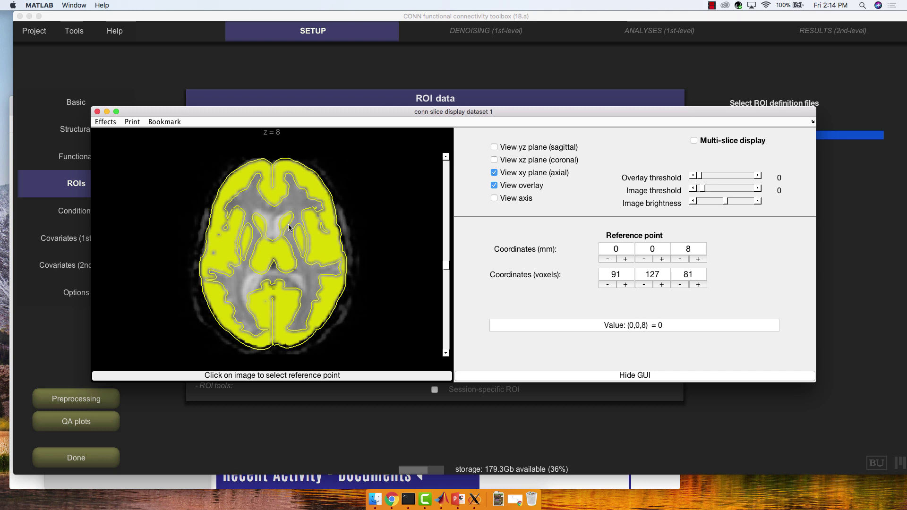
pyautogui.click(97, 112)
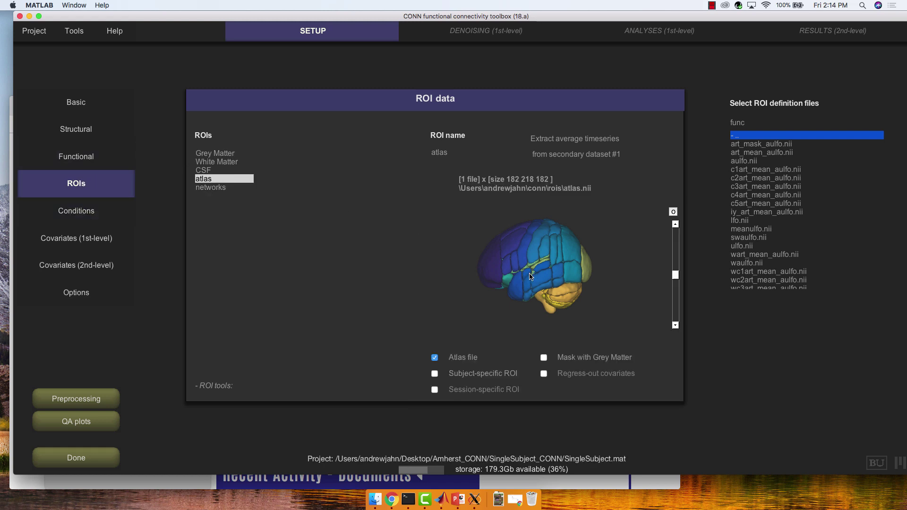
# Display the Grey Matter ROI overlaid on the functional data and move the slice display aside to uncover the ROI list
pyautogui.click(217, 153)
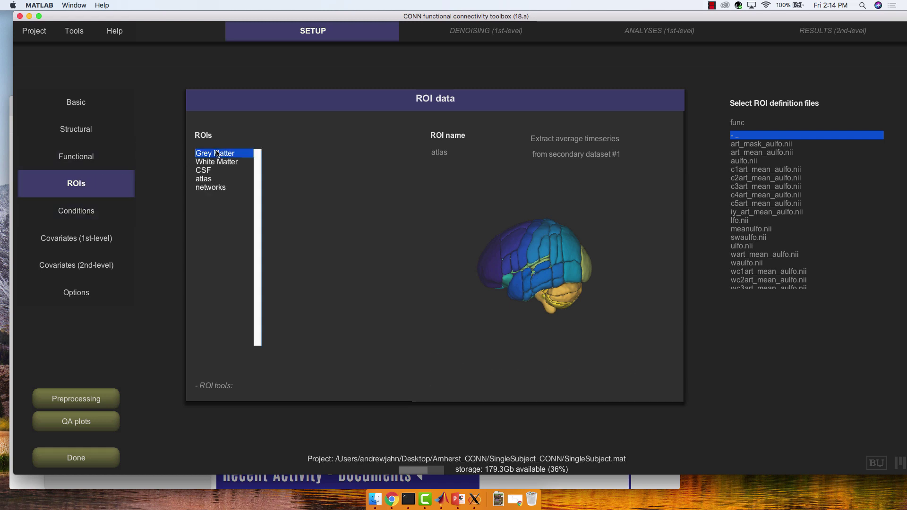
pyautogui.click(509, 289)
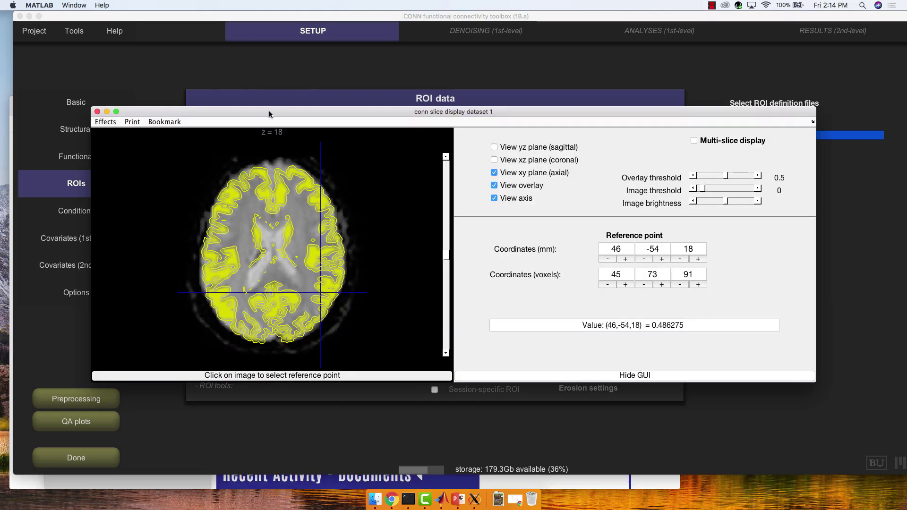
pyautogui.moveTo(269, 114); pyautogui.dragTo(703, 105)
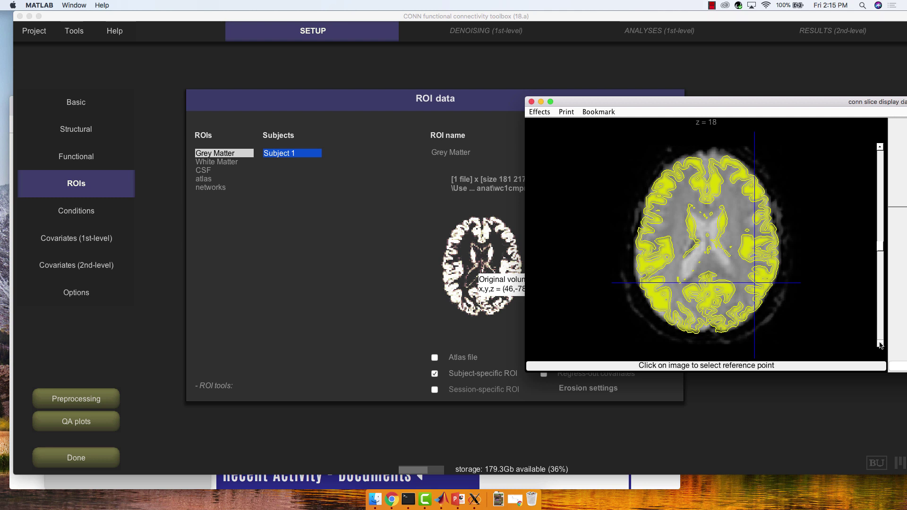
# Step down through the Grey Matter overlay's axial slices to z = 7 to examine its alignment, and close the slice display
pyautogui.click(879, 344)
pyautogui.click(880, 345)
pyautogui.click(879, 344)
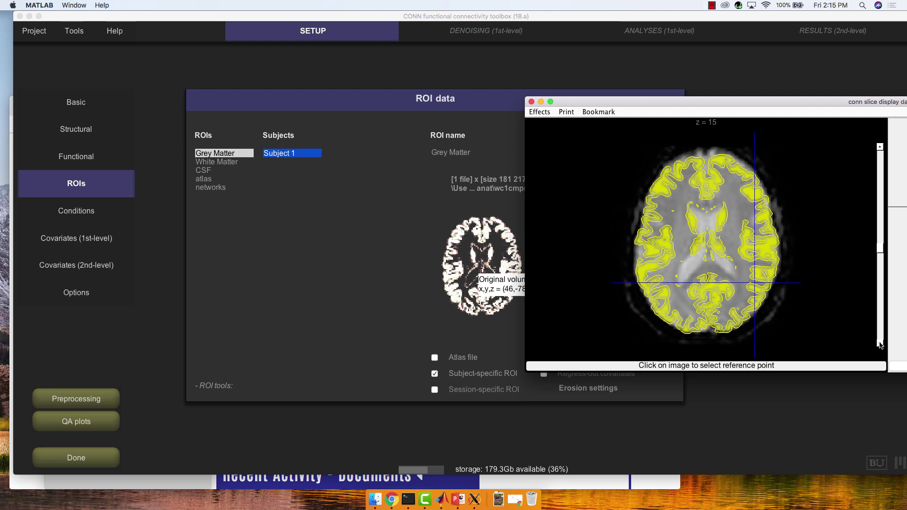
pyautogui.click(879, 344)
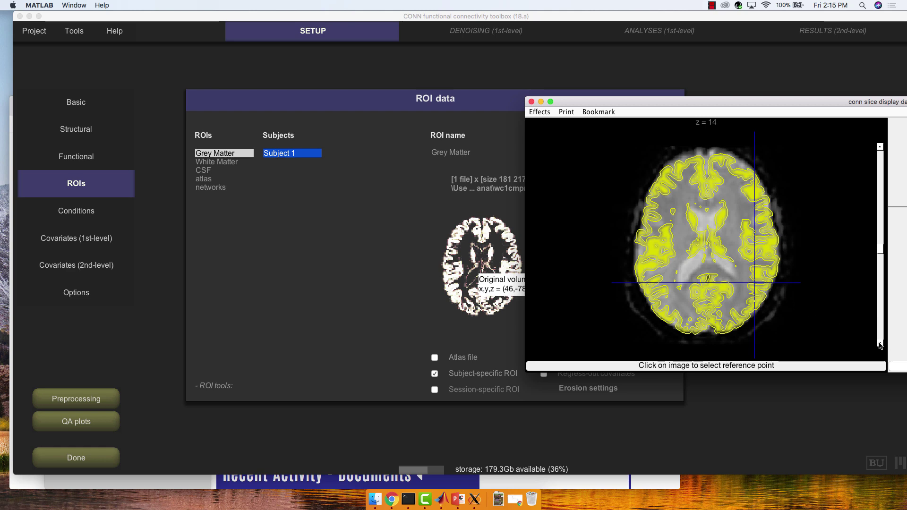
pyautogui.click(880, 345)
pyautogui.click(880, 345)
pyautogui.click(880, 344)
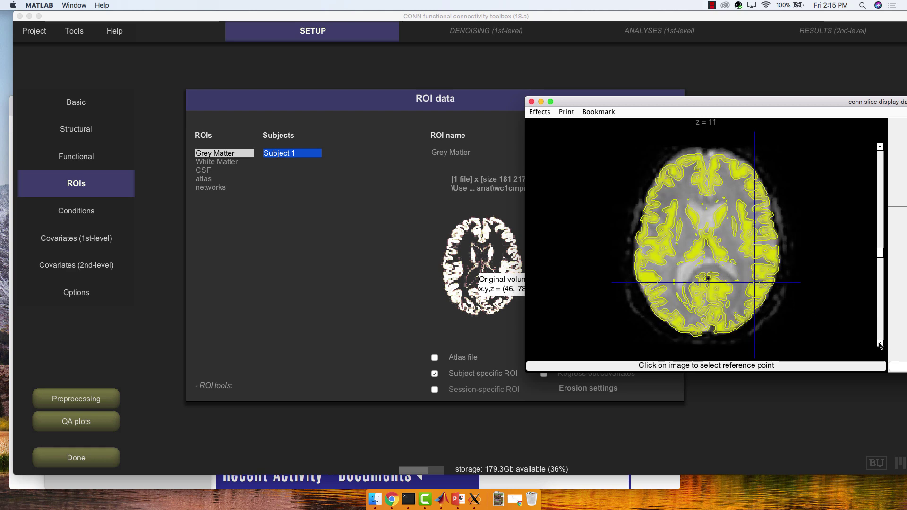
pyautogui.click(880, 345)
pyautogui.click(880, 345)
pyautogui.click(880, 345)
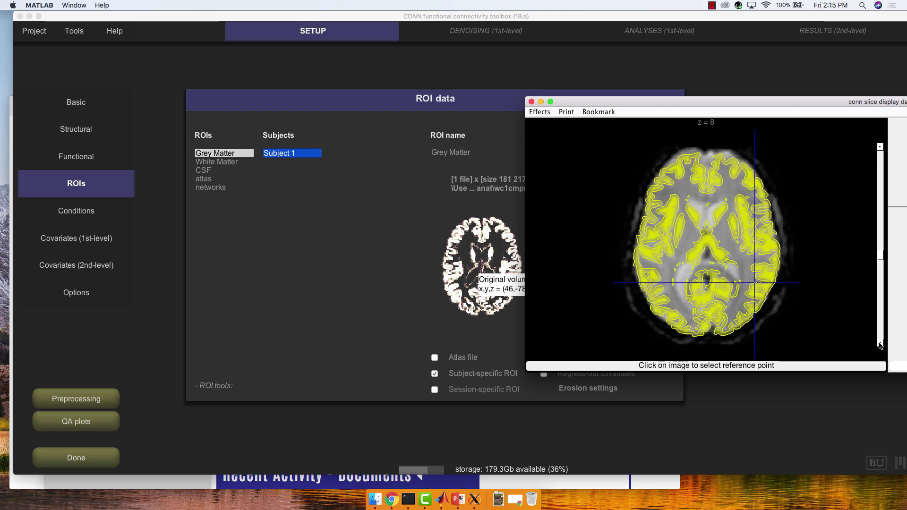
pyautogui.click(879, 344)
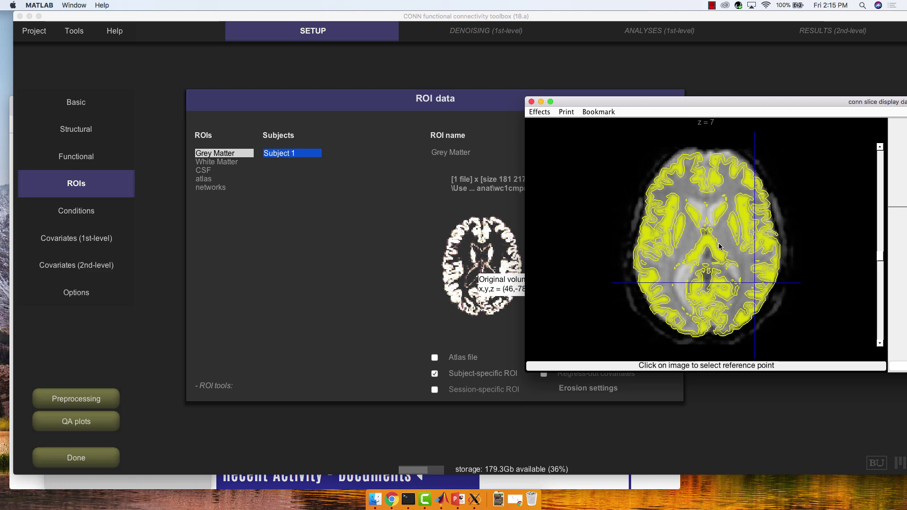
pyautogui.click(531, 103)
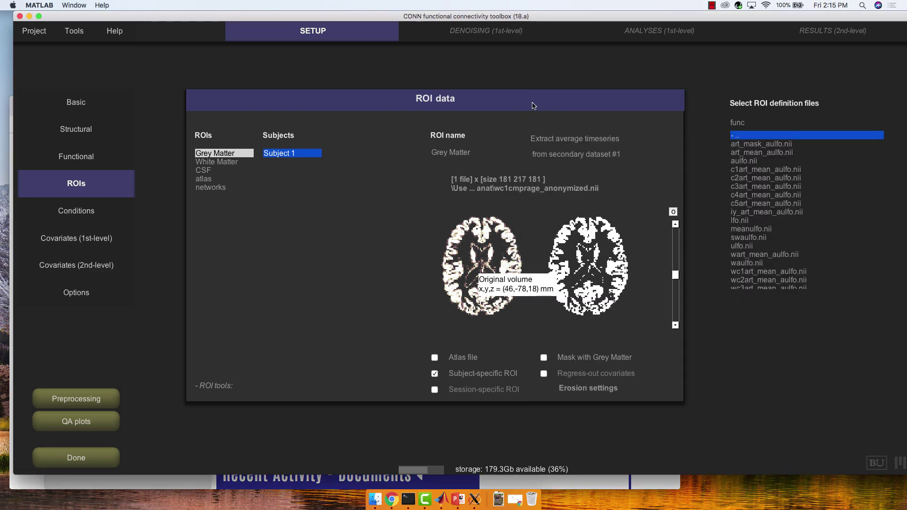
# Display the White Matter ROI overlaid on the functional data and step down through the axial slices to z = -12 to examine its alignment
pyautogui.click(224, 162)
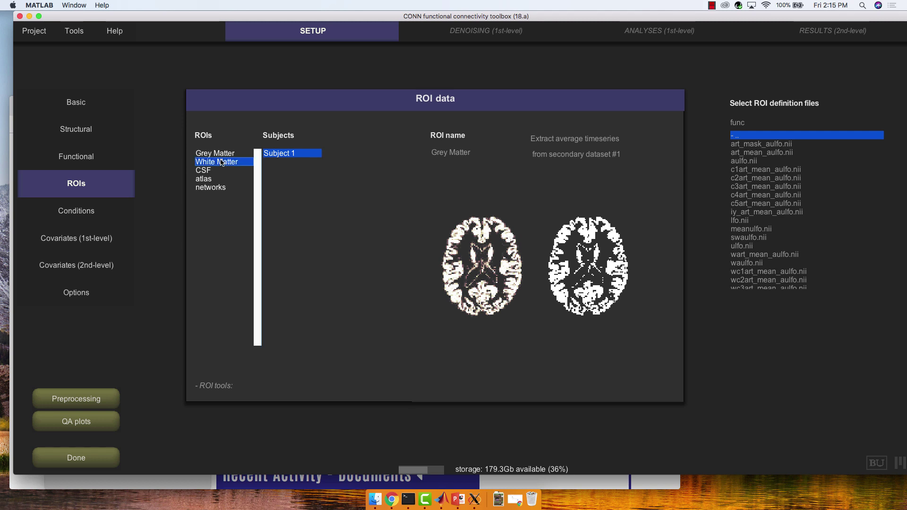
pyautogui.click(471, 282)
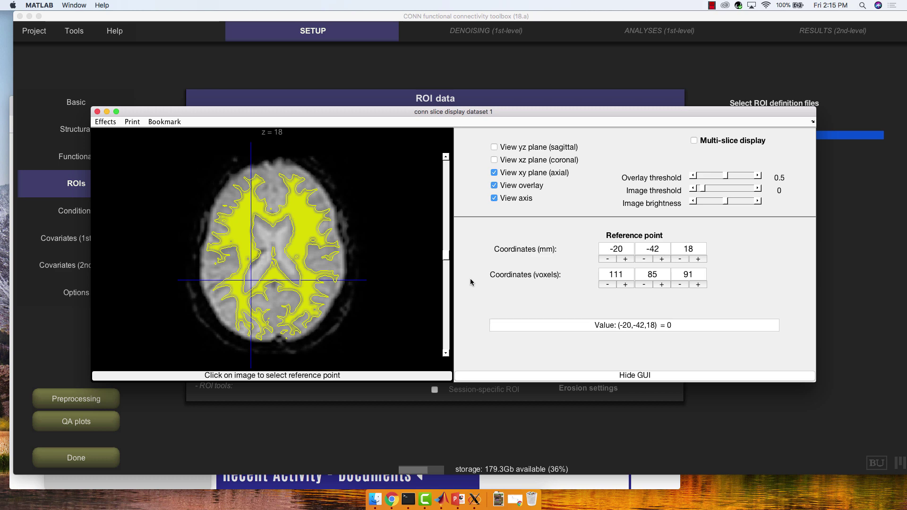
pyautogui.click(446, 352)
pyautogui.click(445, 353)
pyautogui.click(445, 353)
pyautogui.click(445, 353)
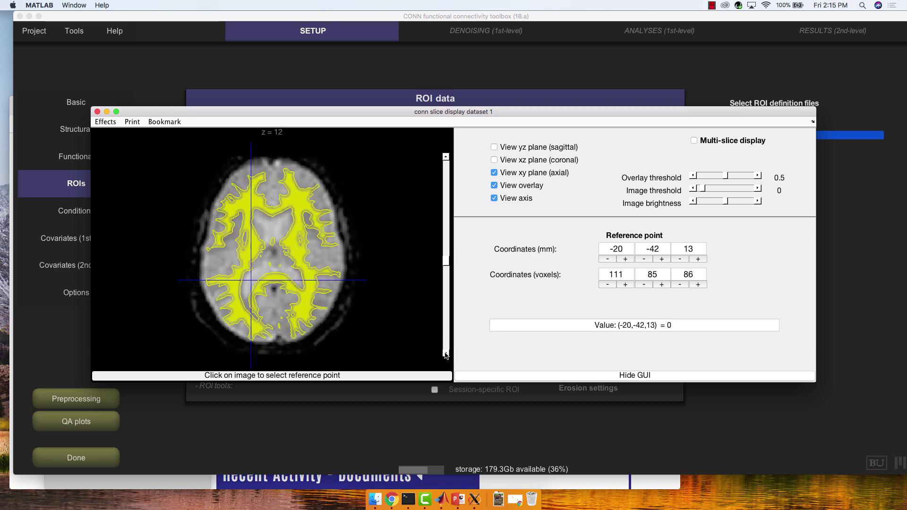
pyautogui.click(445, 353)
pyautogui.click(445, 352)
pyautogui.click(446, 353)
pyautogui.click(445, 353)
pyautogui.click(445, 353)
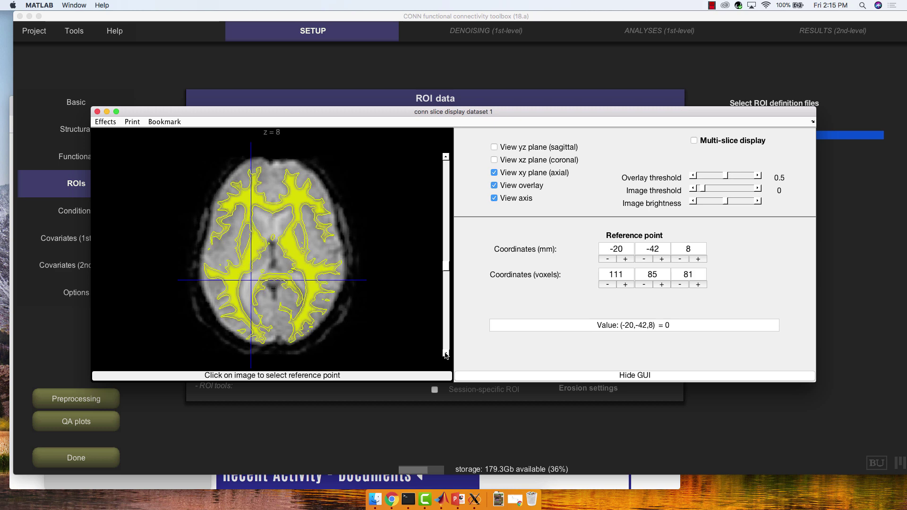
pyautogui.click(446, 353)
pyautogui.click(446, 353)
pyautogui.click(446, 353)
pyautogui.click(446, 353)
pyautogui.click(445, 353)
pyautogui.click(446, 353)
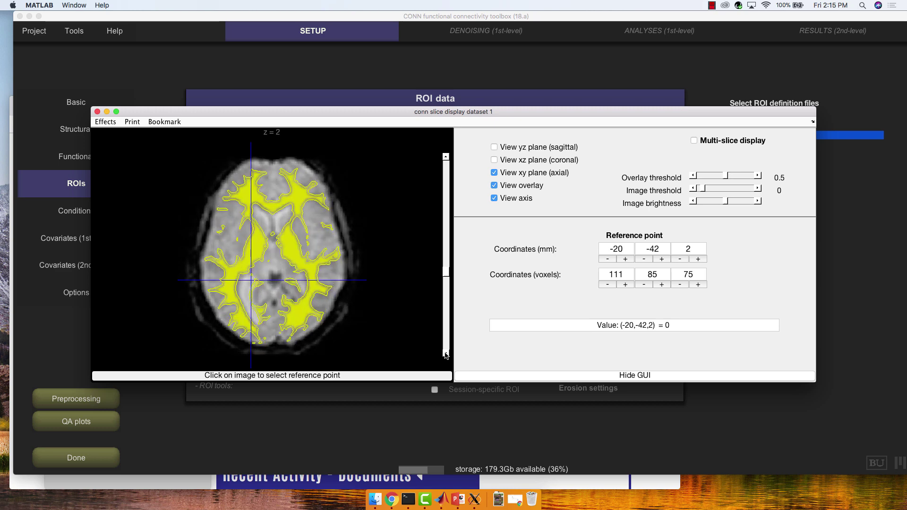
pyautogui.click(446, 353)
pyautogui.click(445, 353)
pyautogui.click(446, 352)
pyautogui.click(446, 353)
pyautogui.click(446, 353)
pyautogui.click(446, 353)
pyautogui.click(445, 353)
pyautogui.click(445, 352)
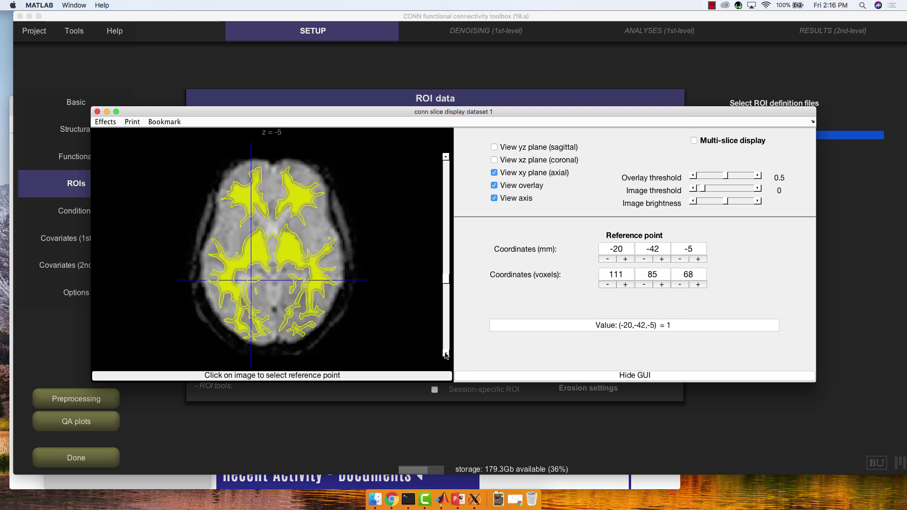
pyautogui.click(446, 353)
pyautogui.click(446, 353)
pyautogui.click(446, 353)
pyautogui.click(446, 353)
pyautogui.click(445, 352)
pyautogui.click(446, 353)
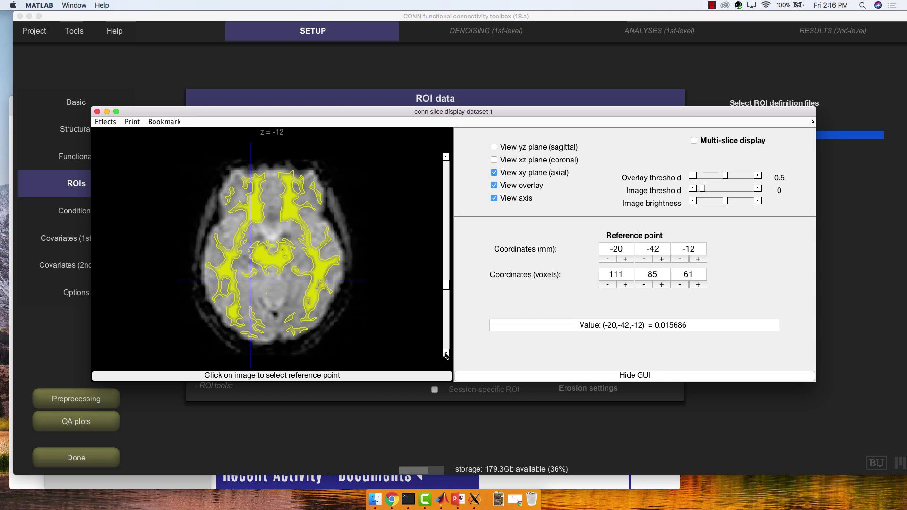
# Switch to Terminal and run "3dUnifize | less" to page through the program's help text
pyautogui.click(408, 499)
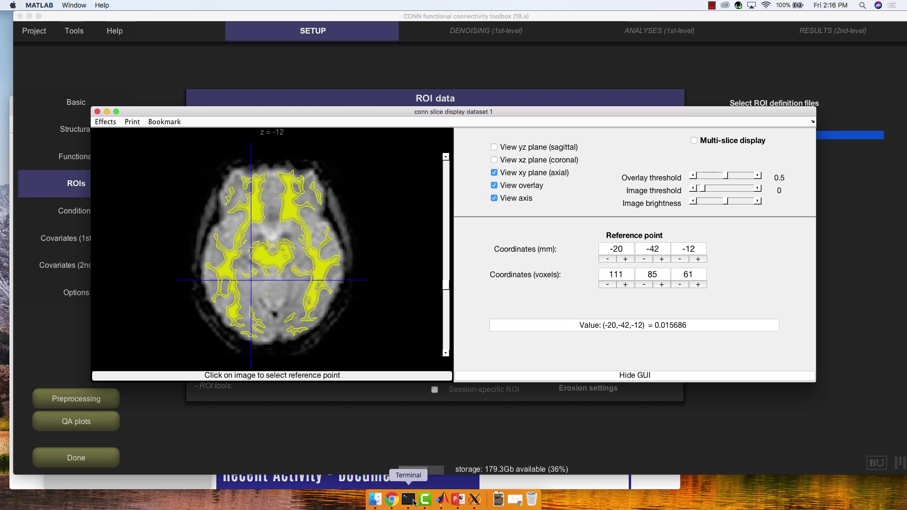
pyautogui.write('3dUnif')
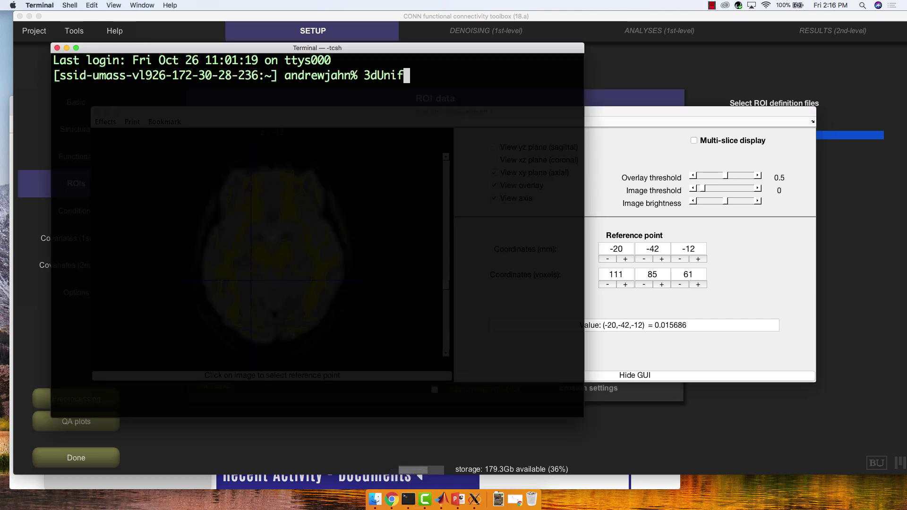
pyautogui.press('Tab')
pyautogui.write('i')
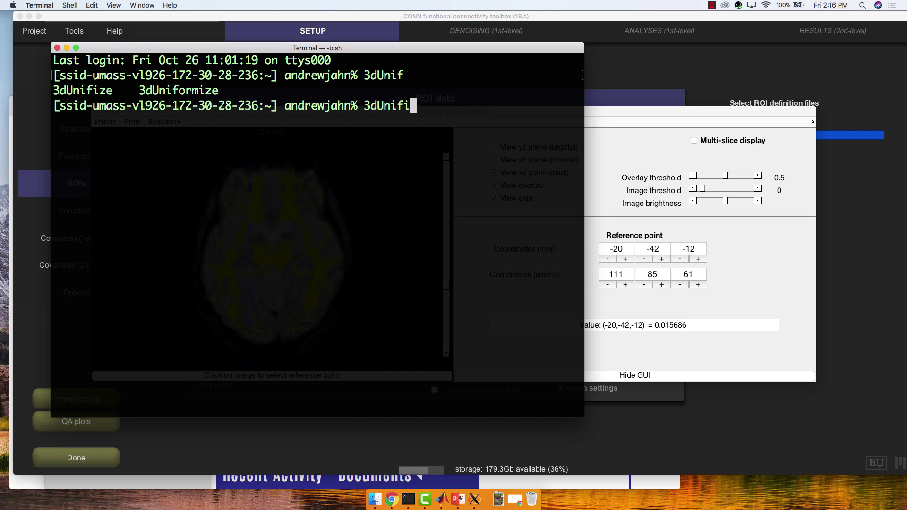
pyautogui.write('ze | less')
pyautogui.press('Return')
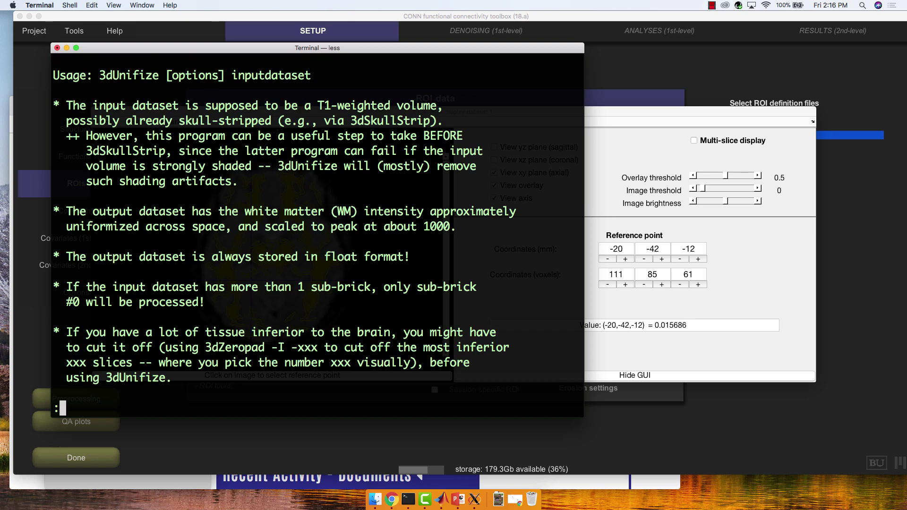
# Read the 3dUnifize help down to the notes on EPI nonuniformity and the method, and quit the pager
pyautogui.press('Down')
pyautogui.press('Down')
pyautogui.press('Down')
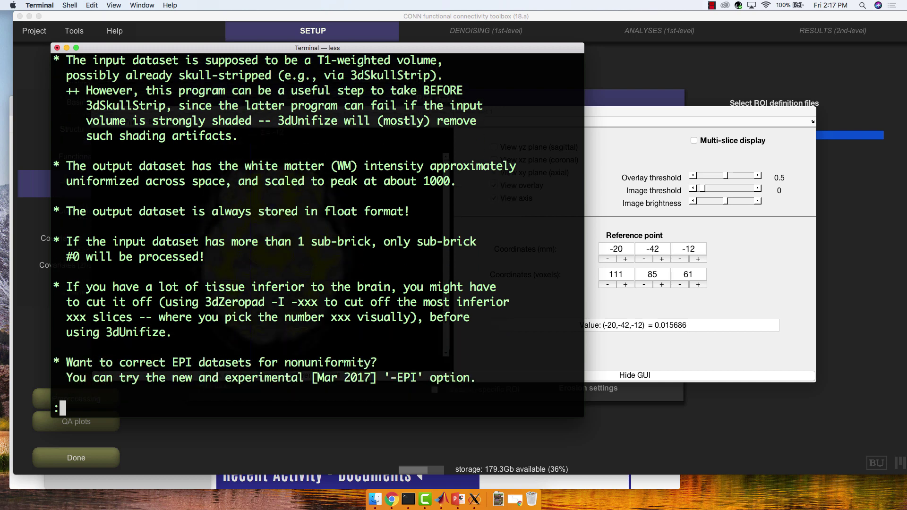
pyautogui.press('Down')
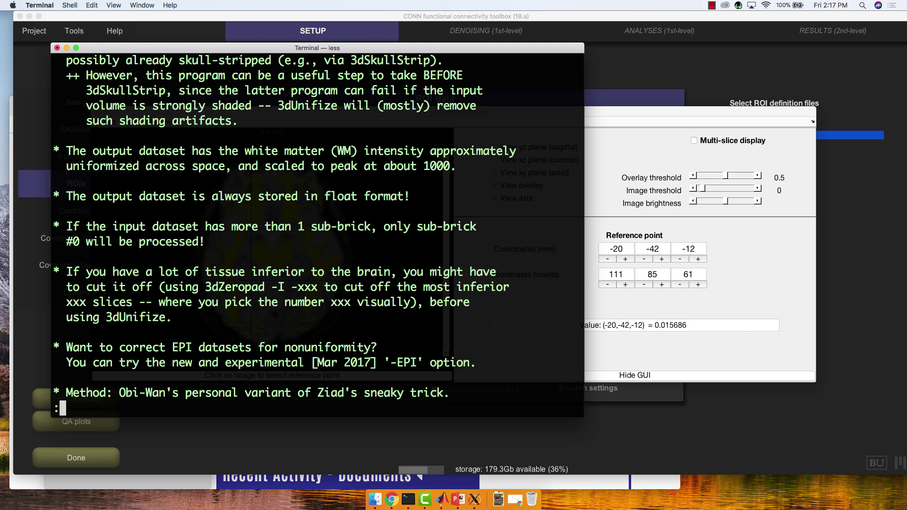
pyautogui.press('Up')
pyautogui.press('Up')
pyautogui.press('Up')
pyautogui.press('Up')
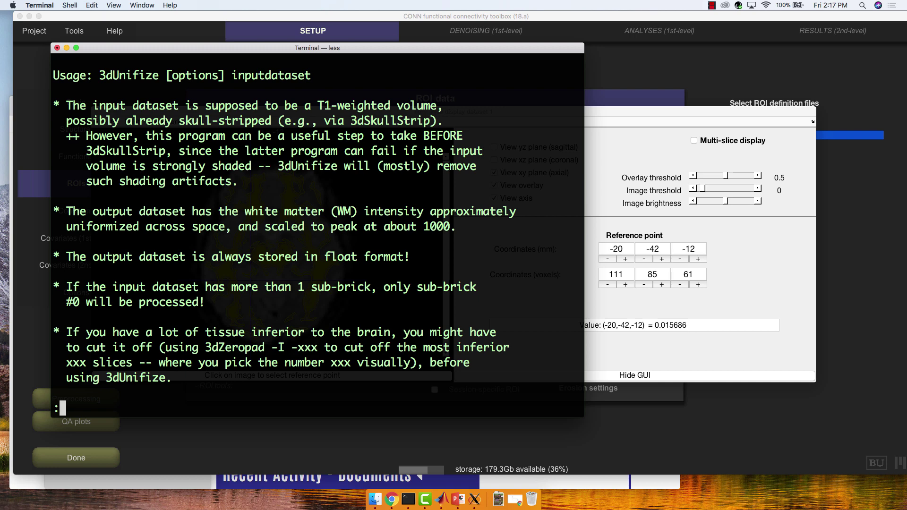
pyautogui.press('q')
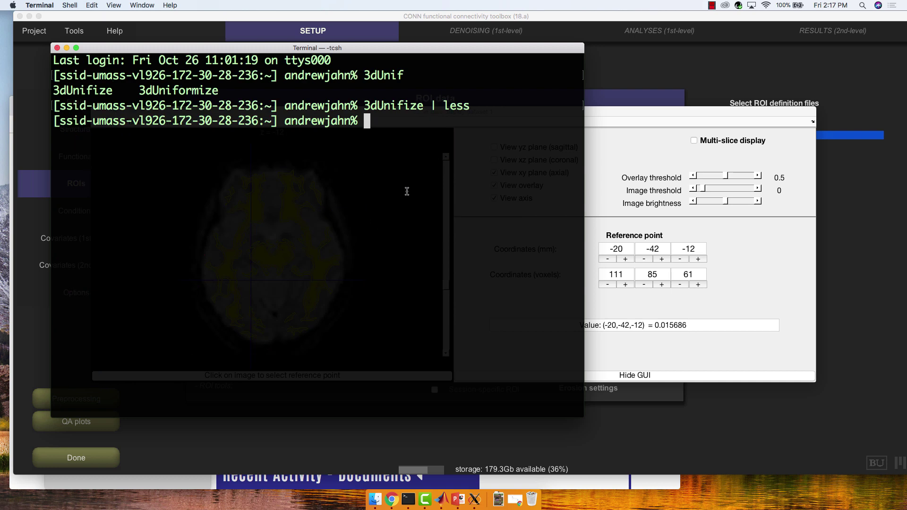
# Switch back to CONN and view the networks ROI and the experiment design of the rest condition
pyautogui.click(430, 17)
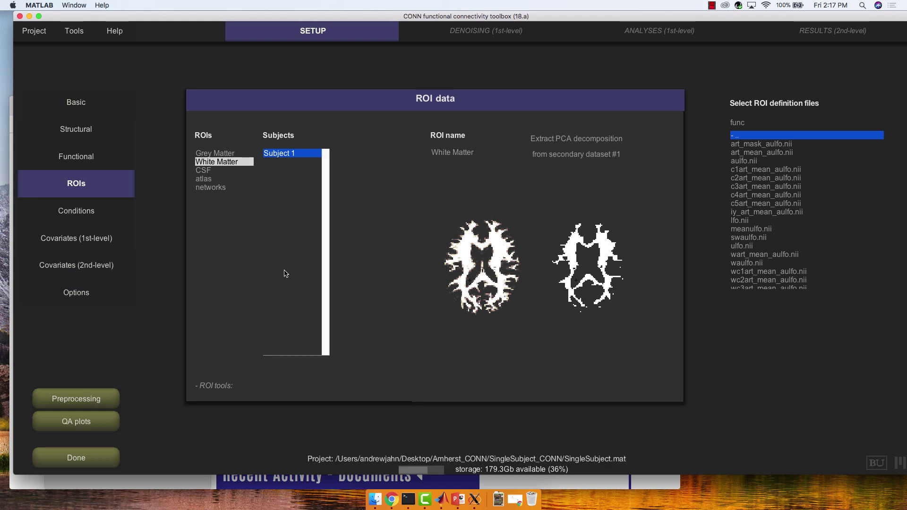
pyautogui.click(217, 189)
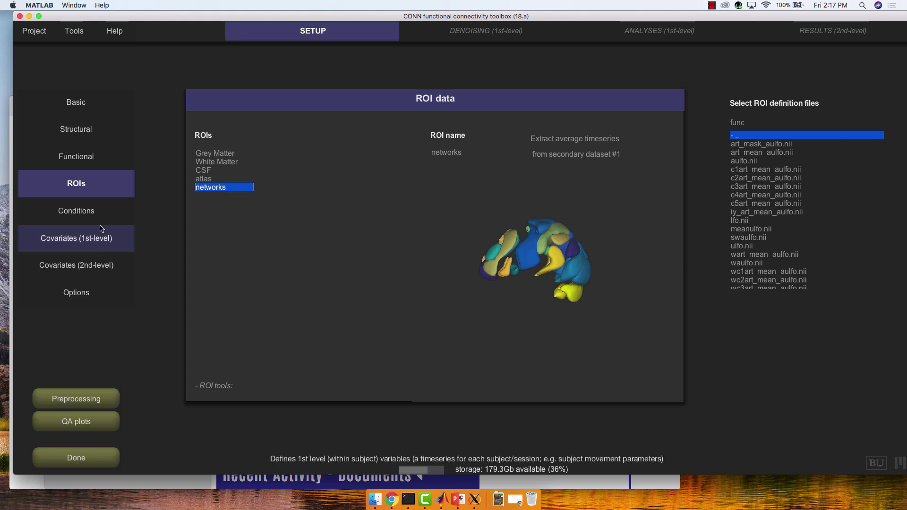
pyautogui.click(87, 216)
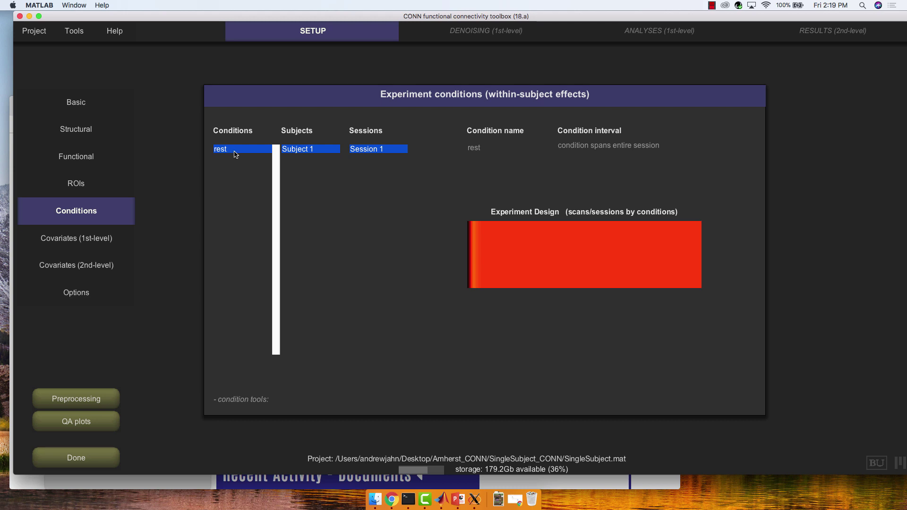
pyautogui.click(235, 154)
# Add a second experiment condition and name it Condition1
pyautogui.moveTo(226, 357)
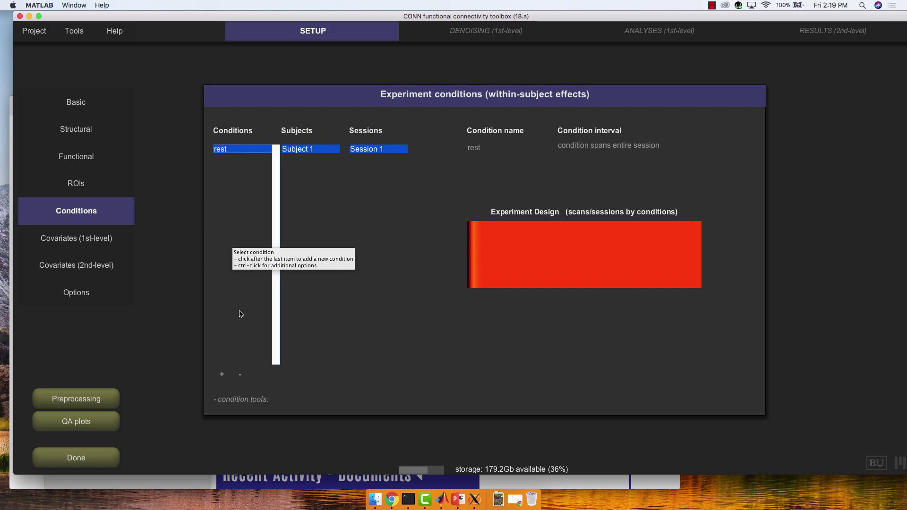
pyautogui.click(223, 375)
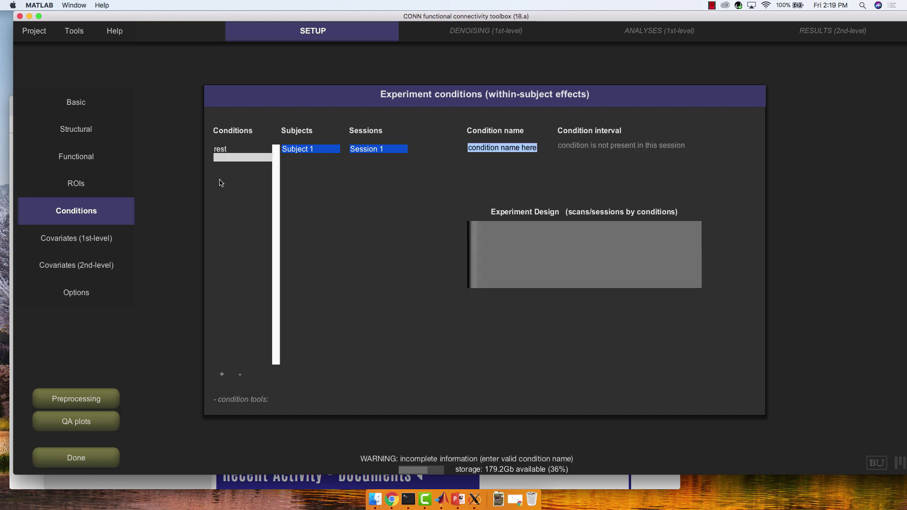
pyautogui.click(236, 159)
pyautogui.tripleClick(501, 148)
pyautogui.write('Condition')
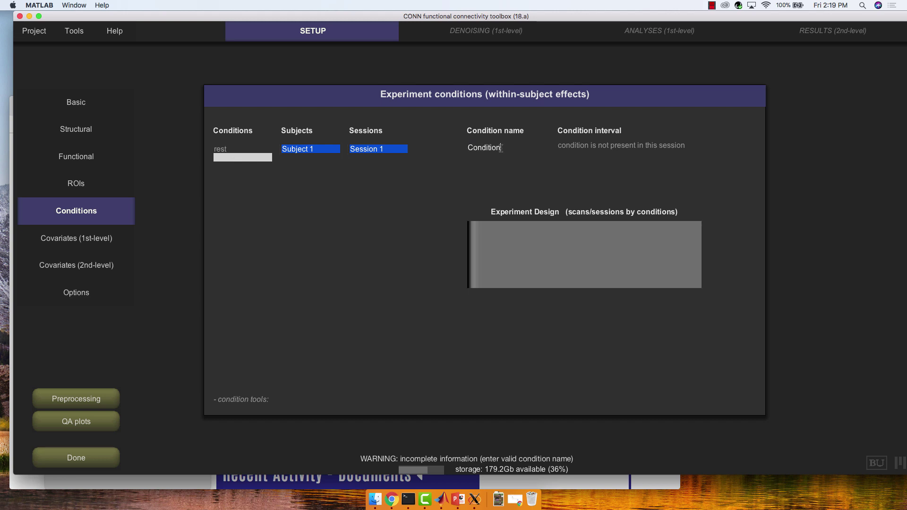
pyautogui.write('1')
pyautogui.press('Return')
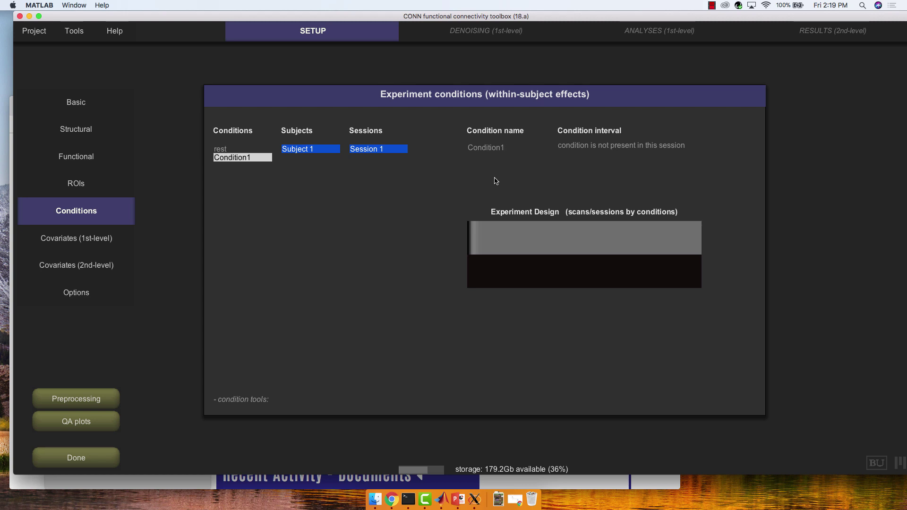
# Compare the experiment designs of rest and Condition1, and delete Condition1
pyautogui.click(260, 160)
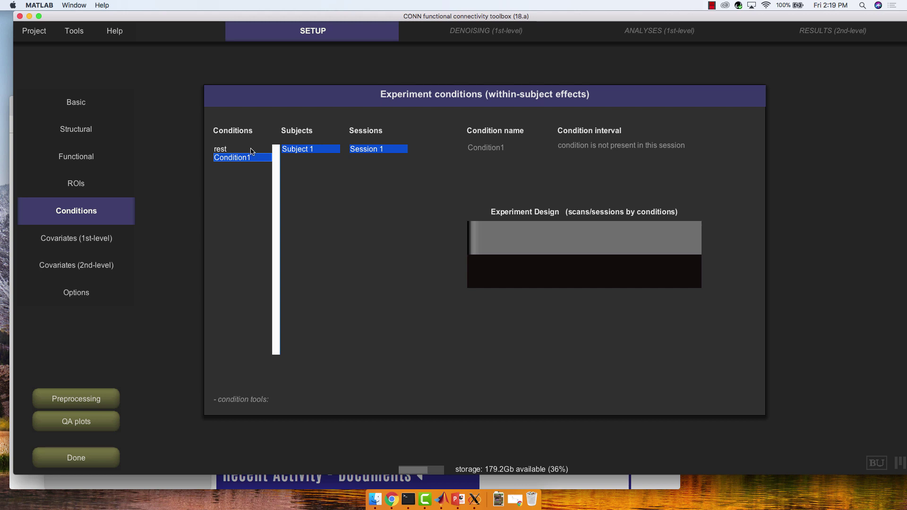
pyautogui.click(251, 151)
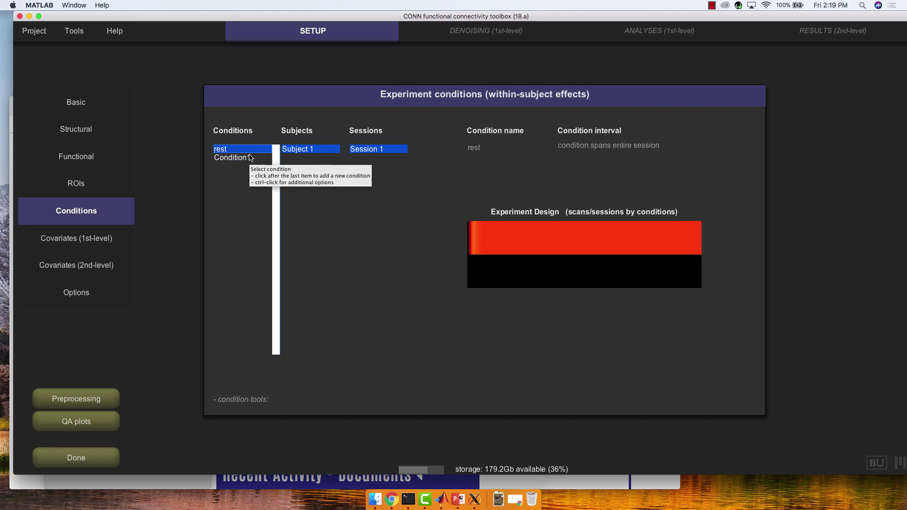
pyautogui.click(251, 158)
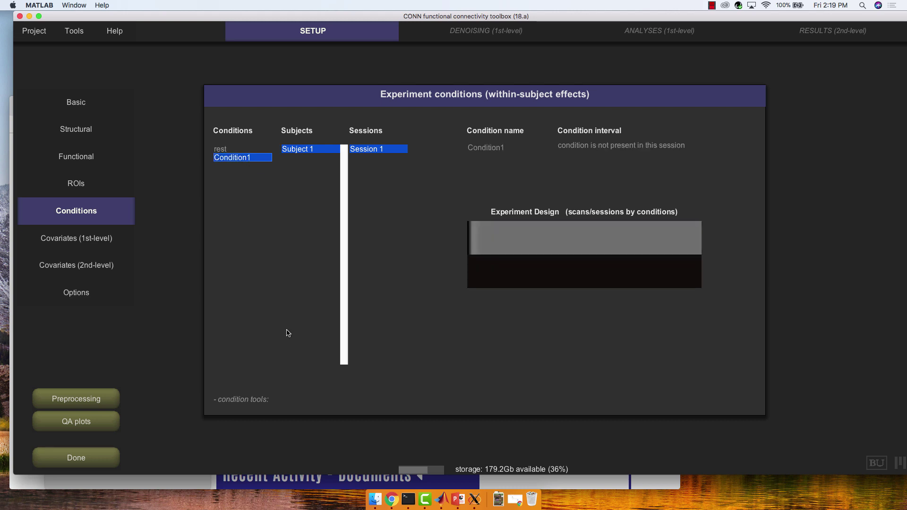
pyautogui.click(242, 375)
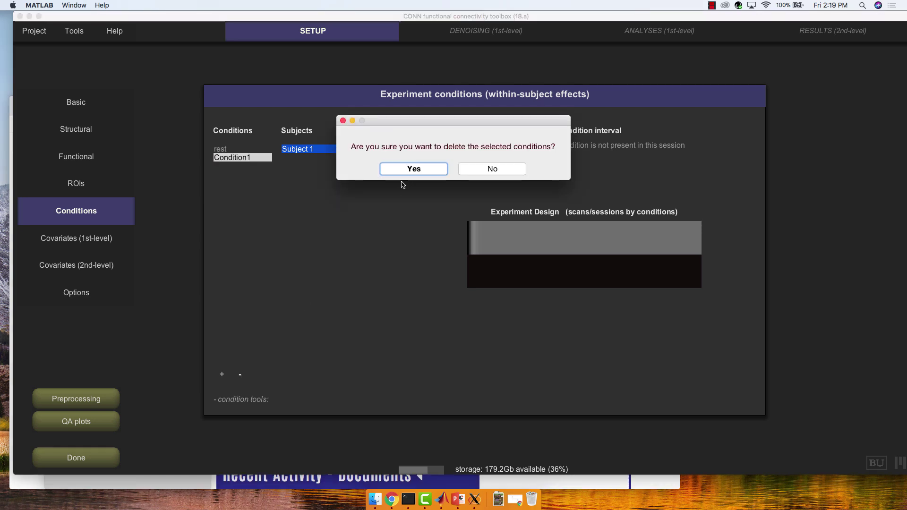
pyautogui.click(414, 169)
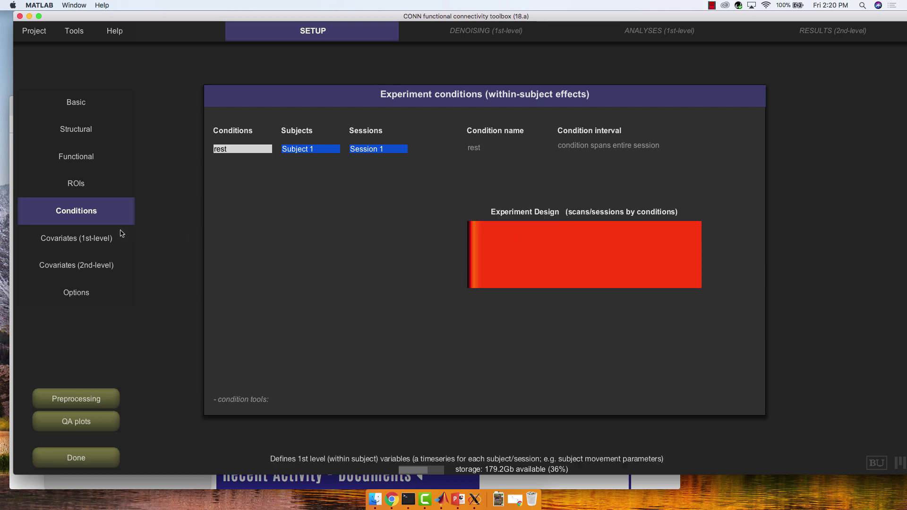
# Examine the first-level covariate timeseries for realignment, QC_timeseries and scrubbing
pyautogui.click(108, 237)
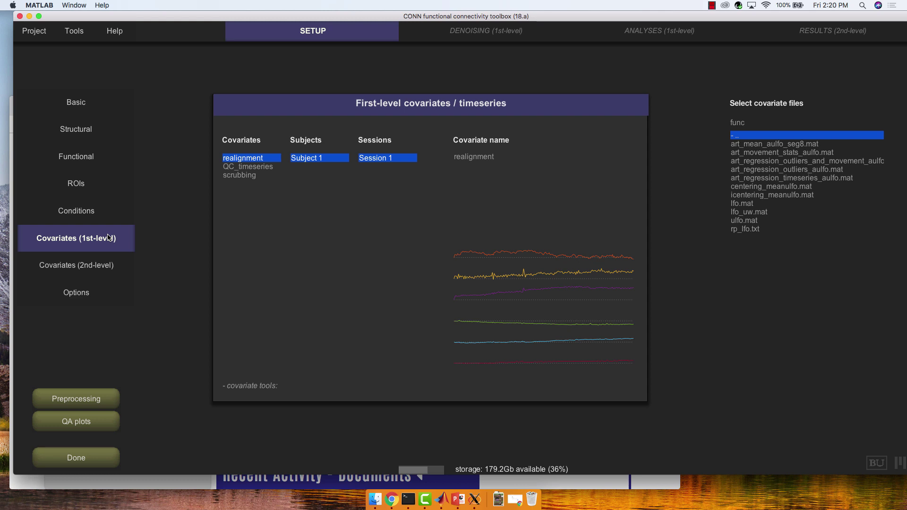
pyautogui.click(252, 168)
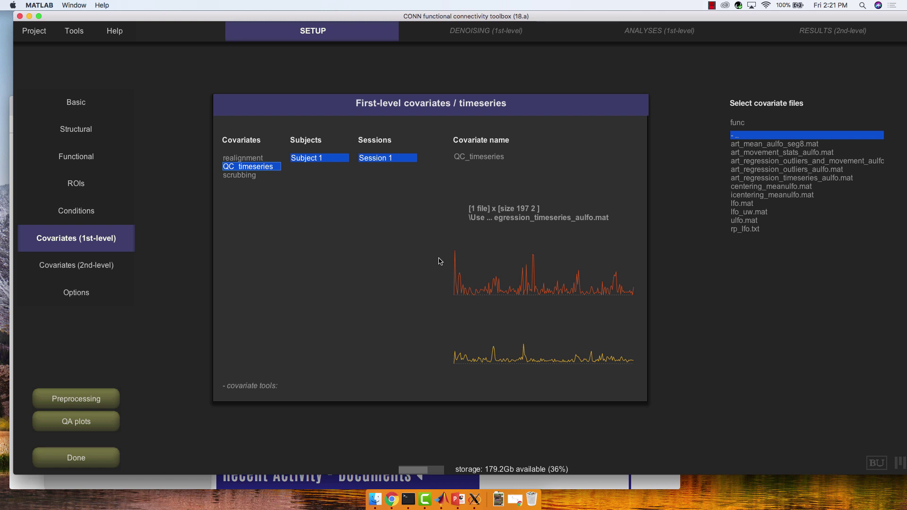
pyautogui.click(269, 182)
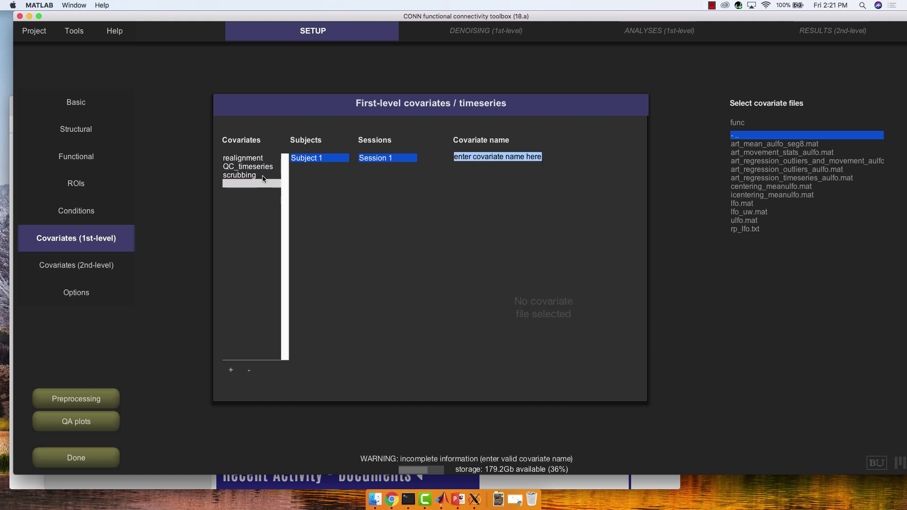
pyautogui.click(262, 176)
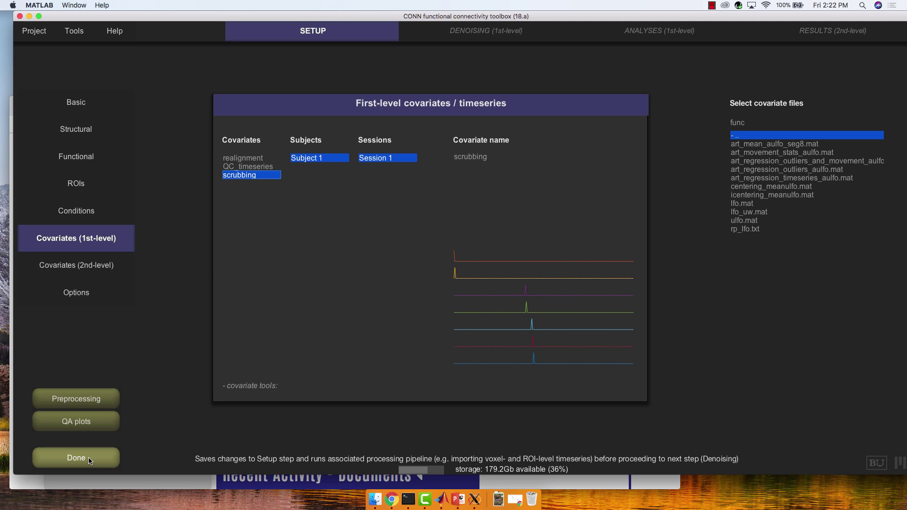
# Finish the setup and run its pipeline for all subjects with local processing, overwriting existing results
pyautogui.click(76, 458)
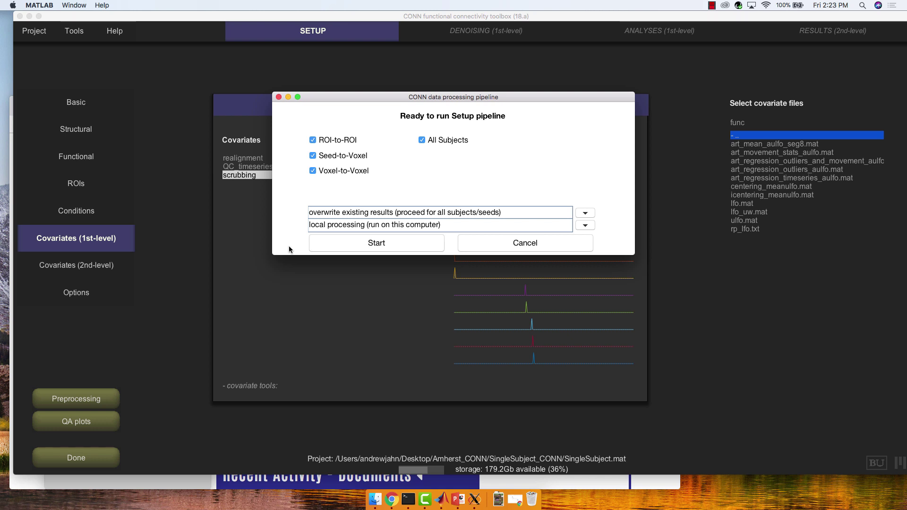
pyautogui.click(326, 225)
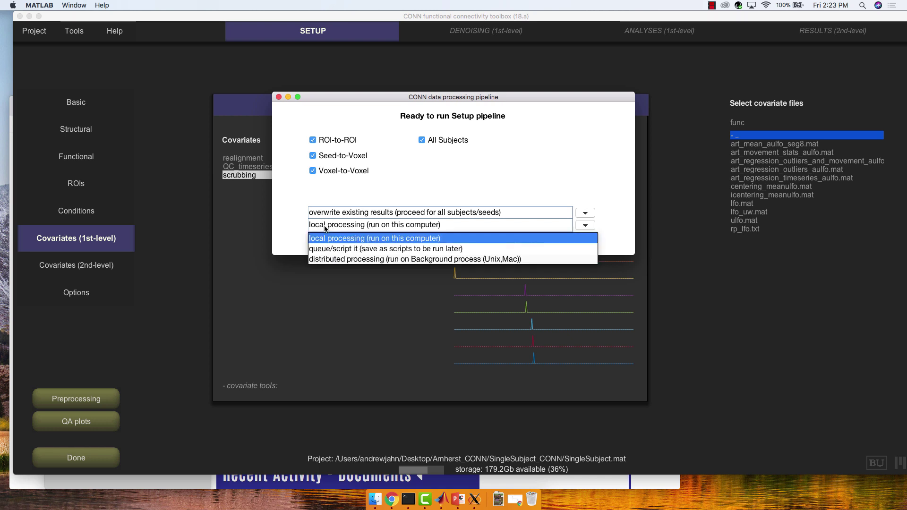
pyautogui.click(325, 228)
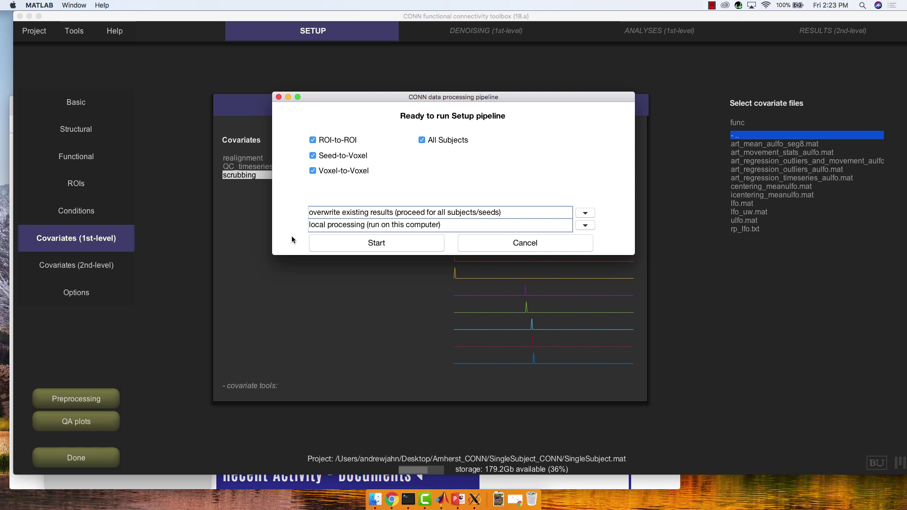
pyautogui.click(344, 241)
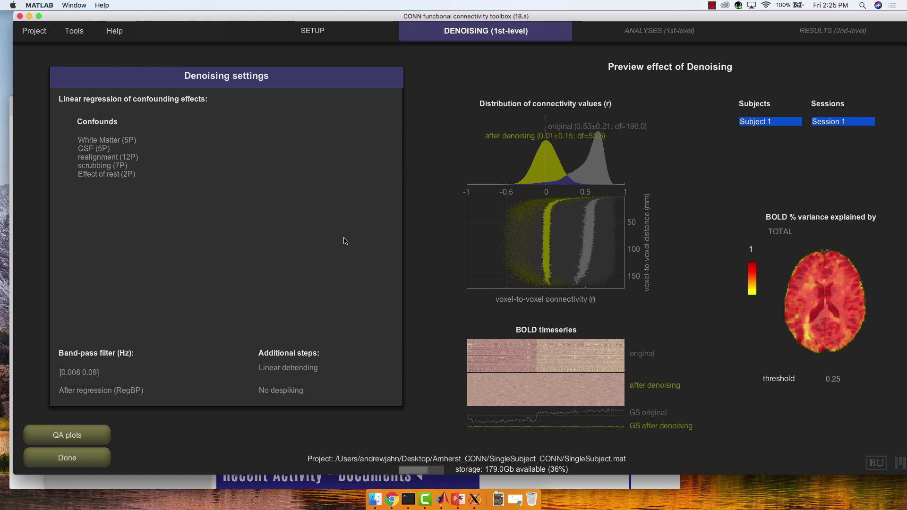
# Revisit the Setup stage, return to first-level denoising and save the project
pyautogui.click(313, 31)
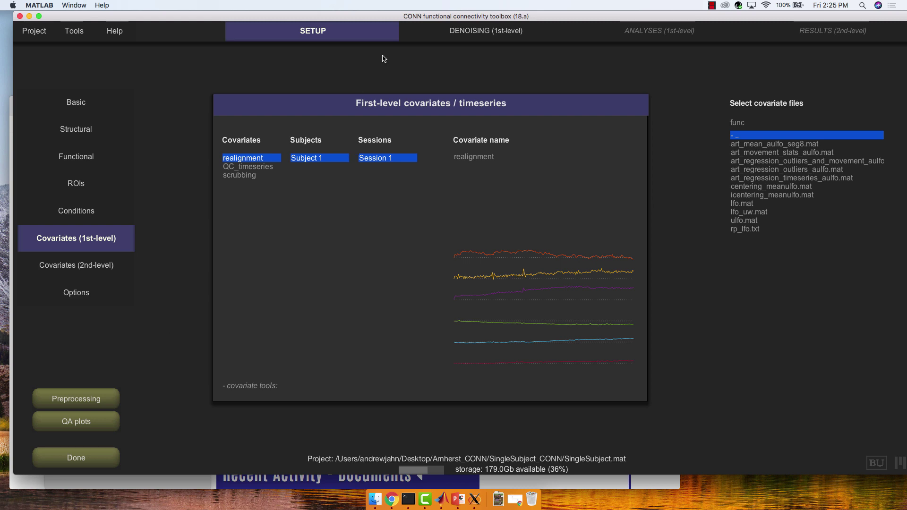
pyautogui.click(441, 35)
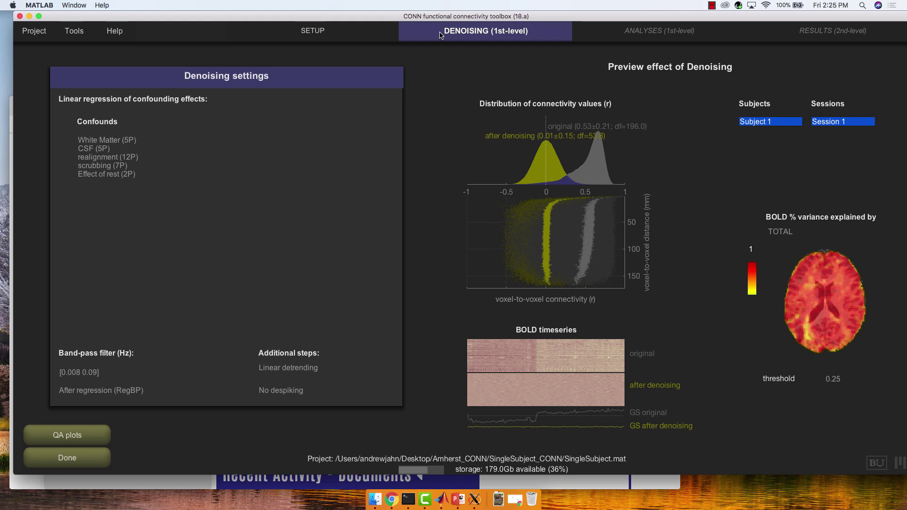
pyautogui.click(32, 37)
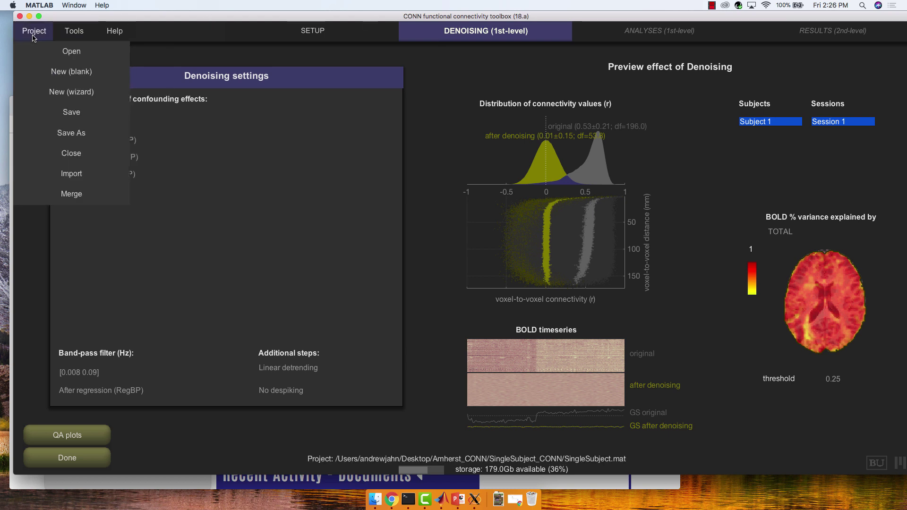
pyautogui.click(72, 118)
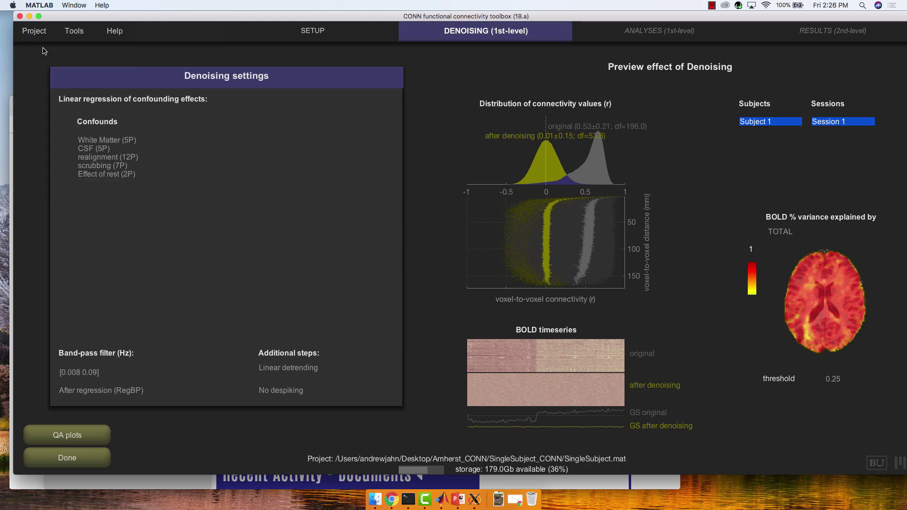
pyautogui.click(38, 34)
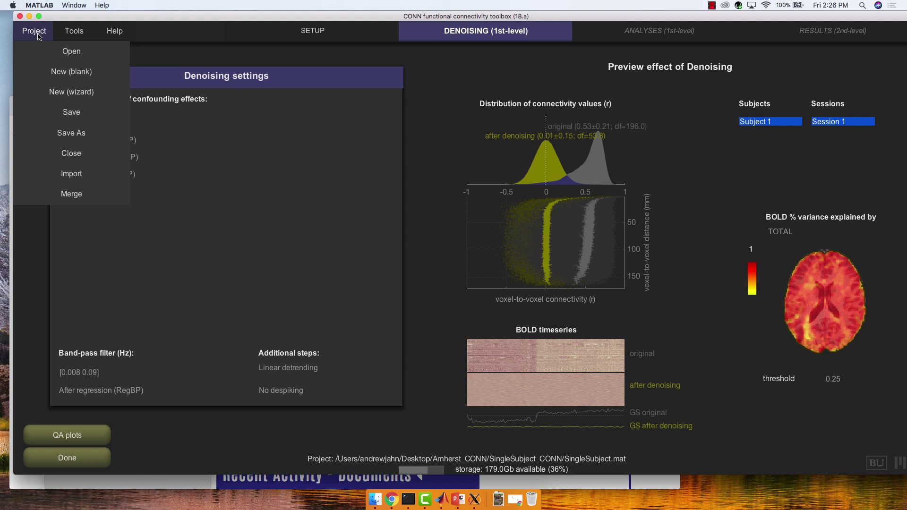
pyautogui.click(240, 62)
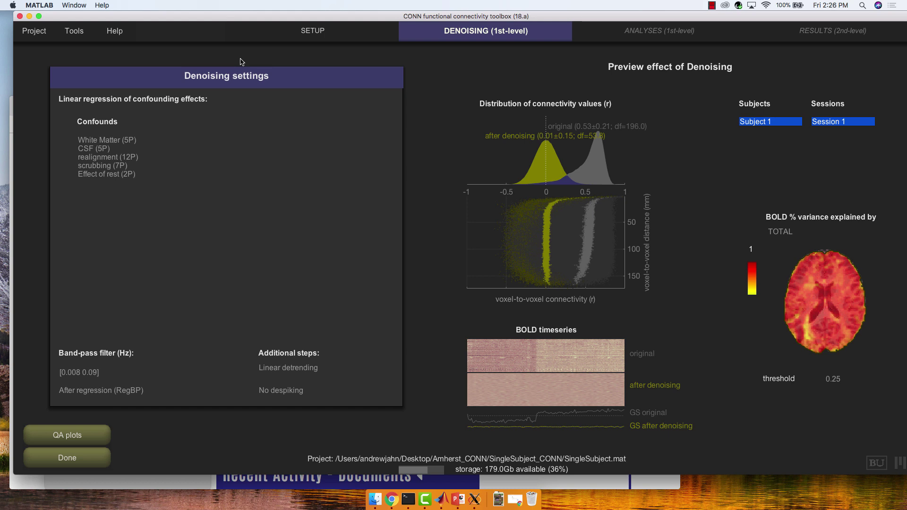
# Examine the confound timeseries and dimensions of White Matter, CSF and realignment
pyautogui.moveTo(154, 119)
pyautogui.moveTo(132, 141)
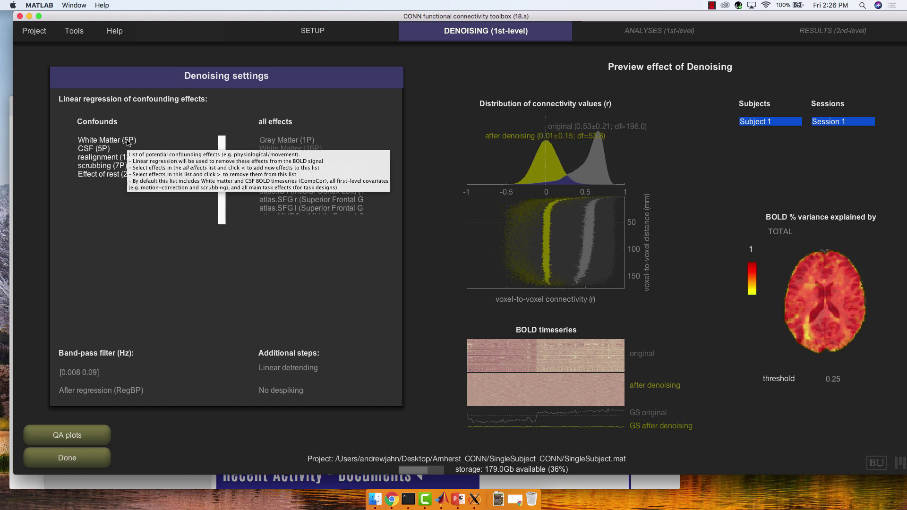
pyautogui.click(128, 141)
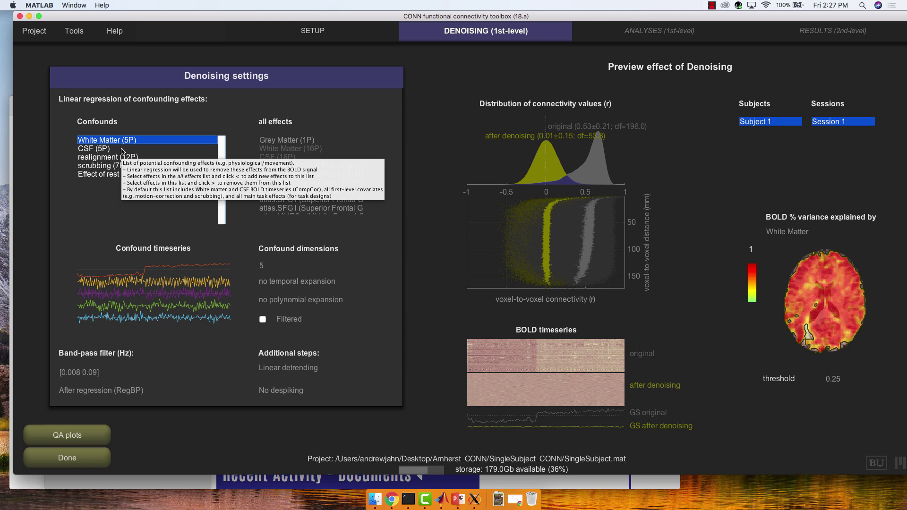
pyautogui.click(123, 149)
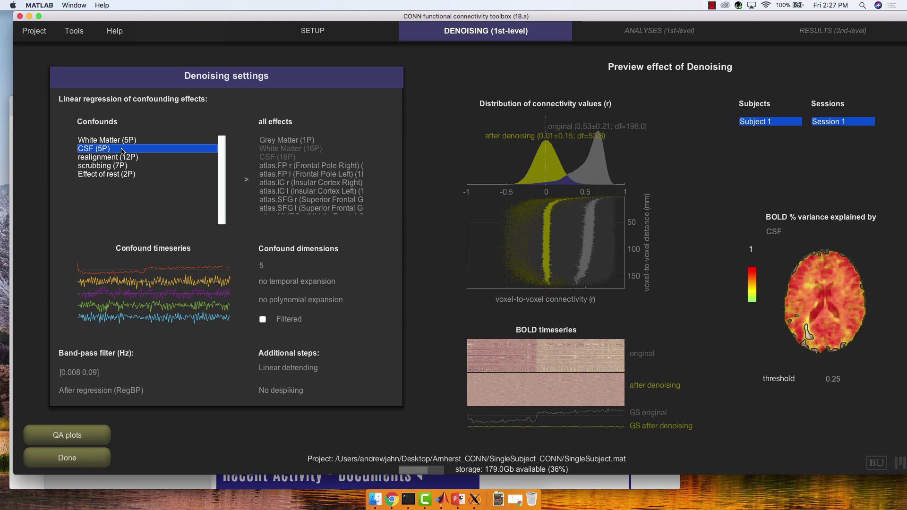
pyautogui.click(124, 157)
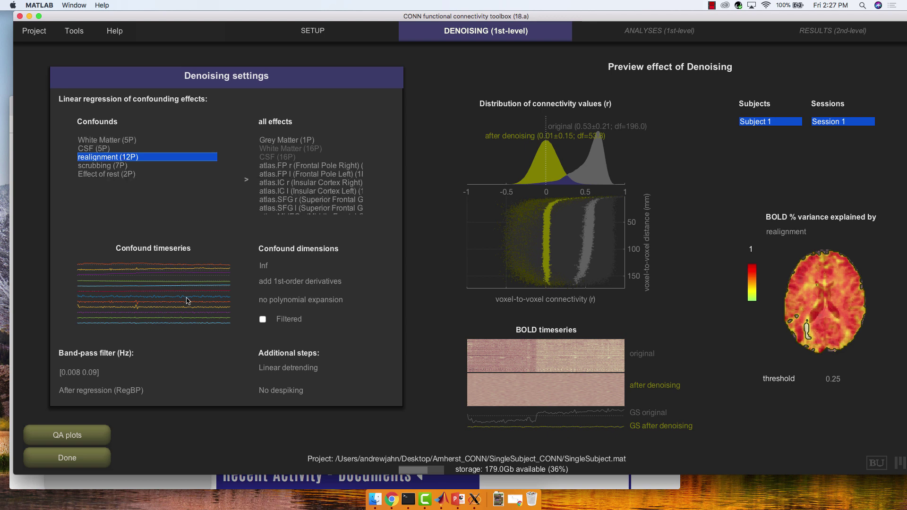
# Try 2nd-order derivatives as the realignment confound's temporal expansion and set it back to 1st-order derivatives
pyautogui.click(285, 282)
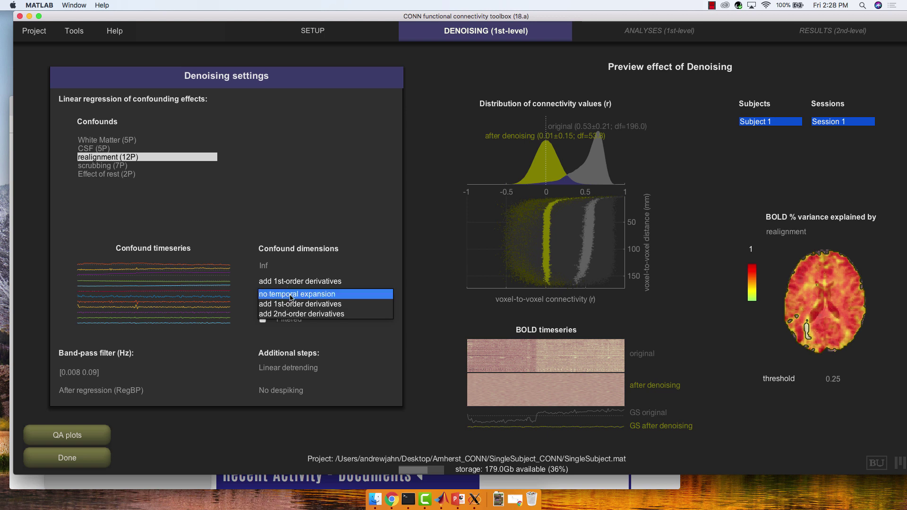
pyautogui.click(285, 314)
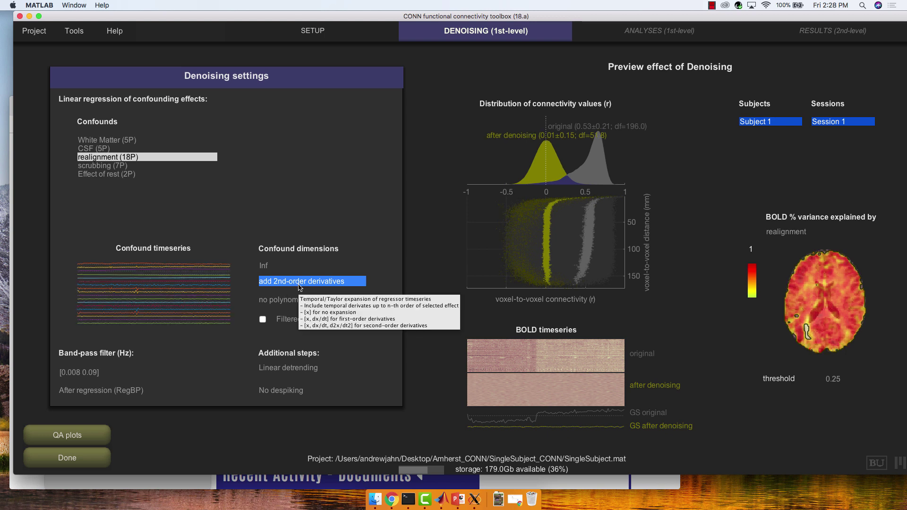
pyautogui.click(298, 281)
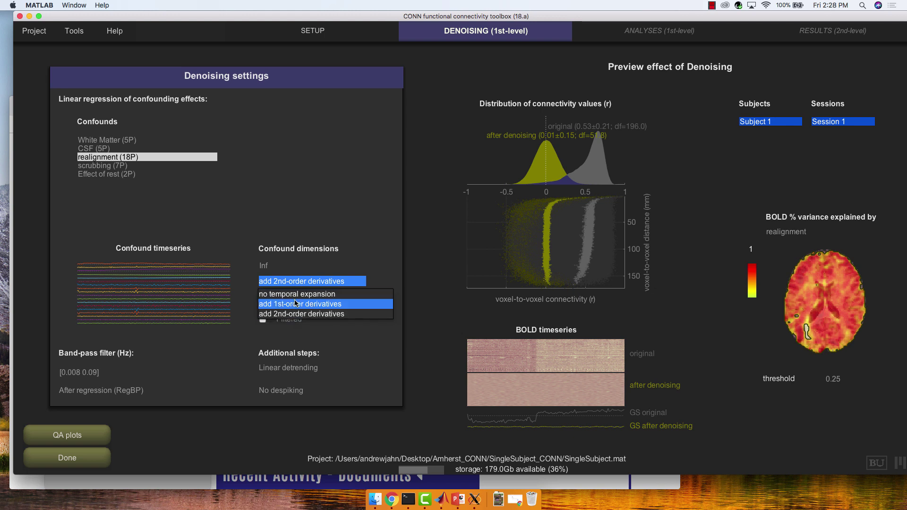
pyautogui.click(296, 303)
pyautogui.moveTo(308, 201)
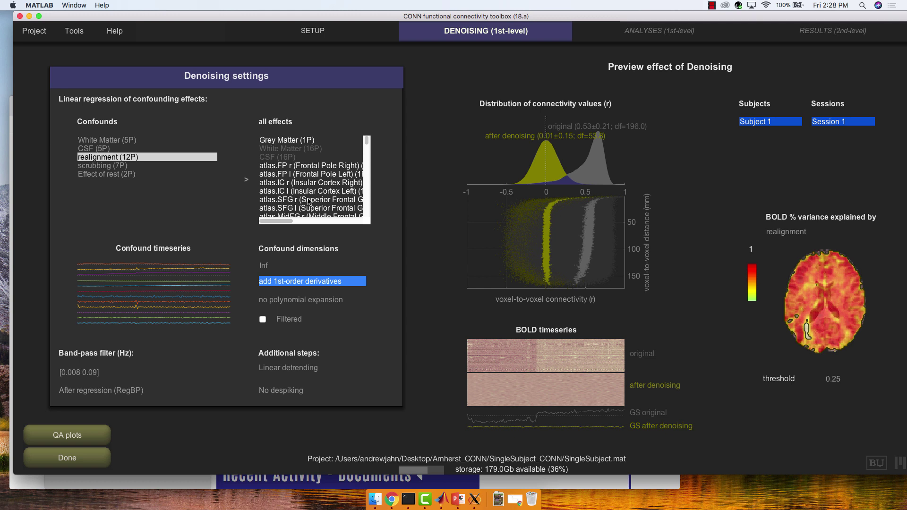
pyautogui.moveTo(214, 281)
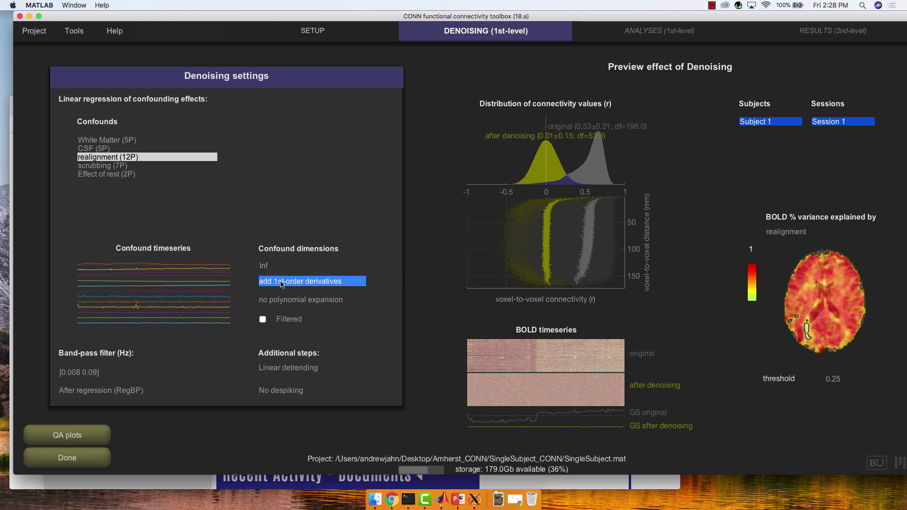
pyautogui.click(280, 285)
pyautogui.click(230, 227)
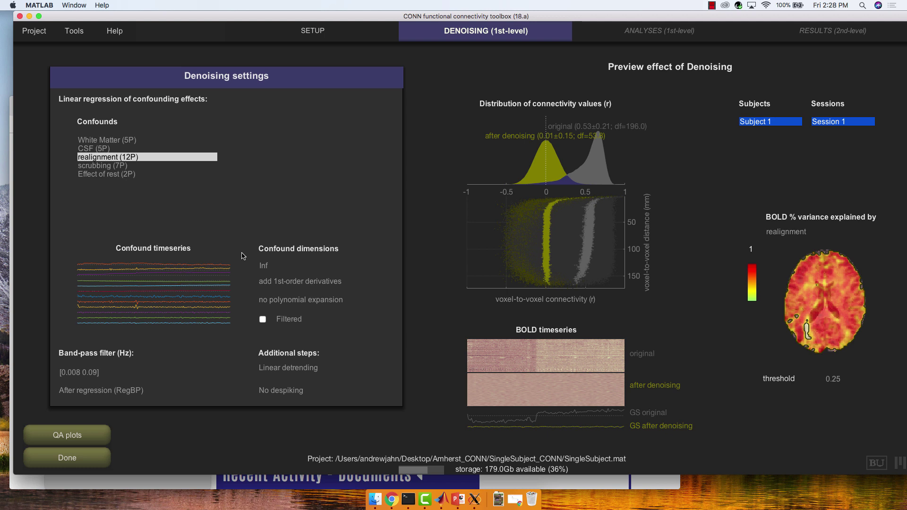
# Examine the confound timeseries of scrubbing and Effect of rest
pyautogui.click(120, 167)
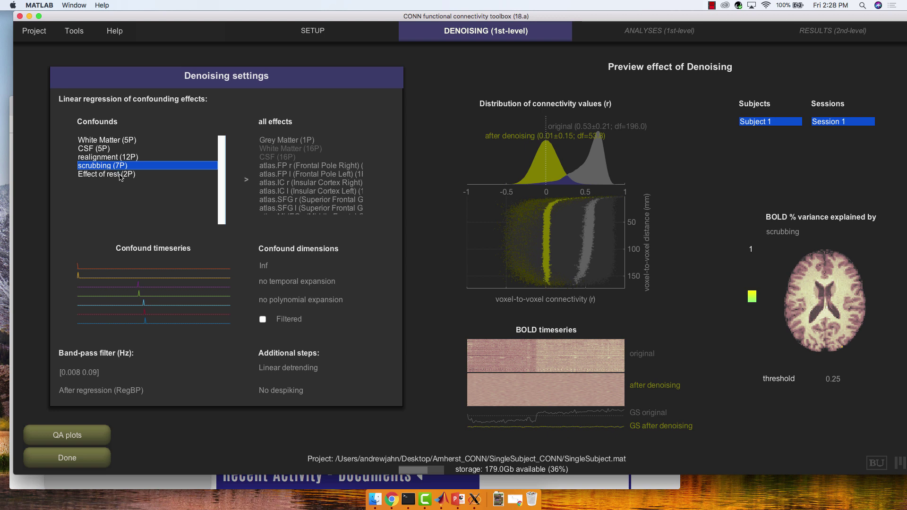
pyautogui.click(120, 175)
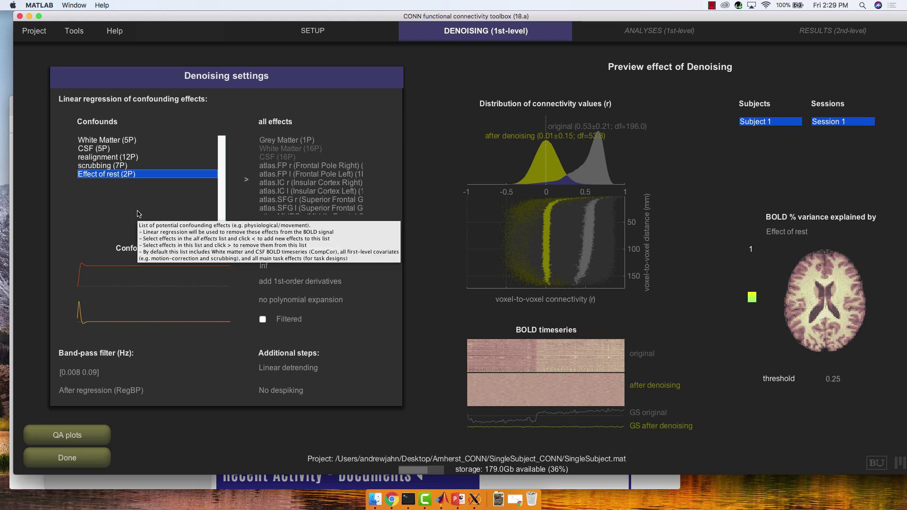
# Remove Effect of rest from the confounds and add it back from the list of all effects
pyautogui.click(246, 182)
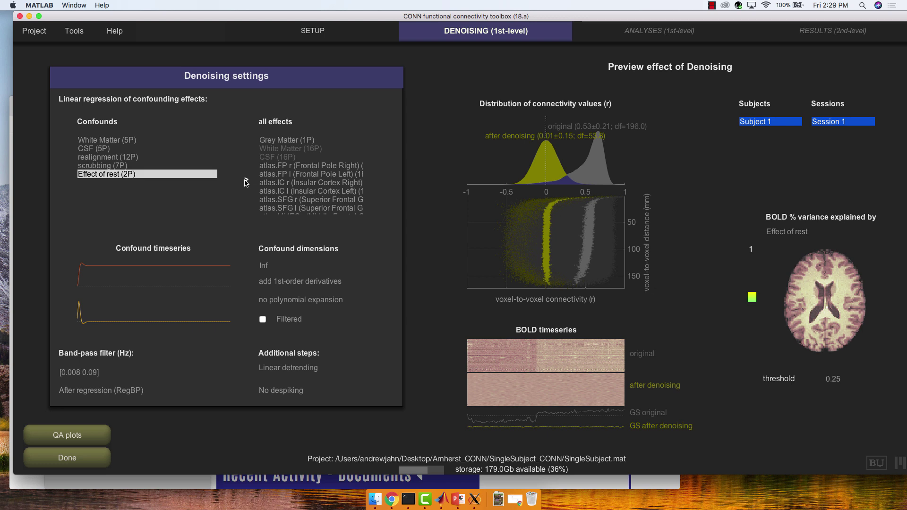
pyautogui.scroll(-5, 302, 206)
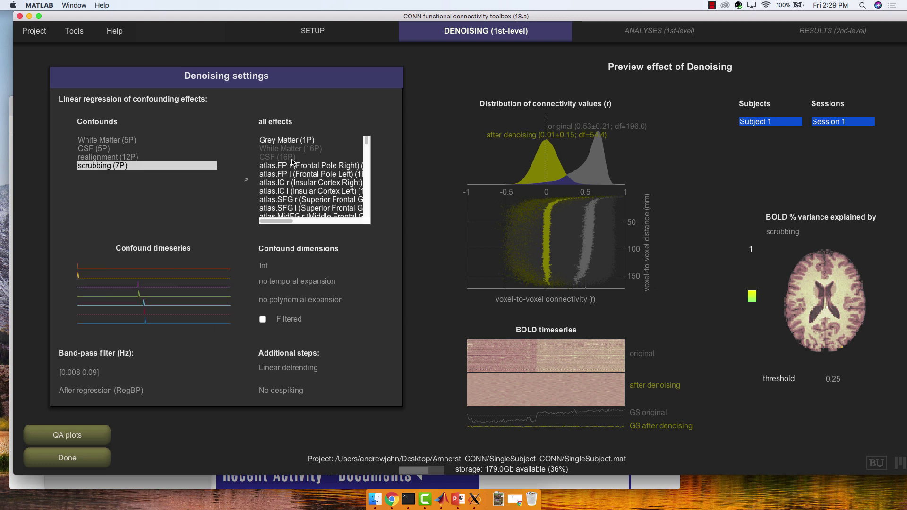
pyautogui.scroll(-15, 303, 207)
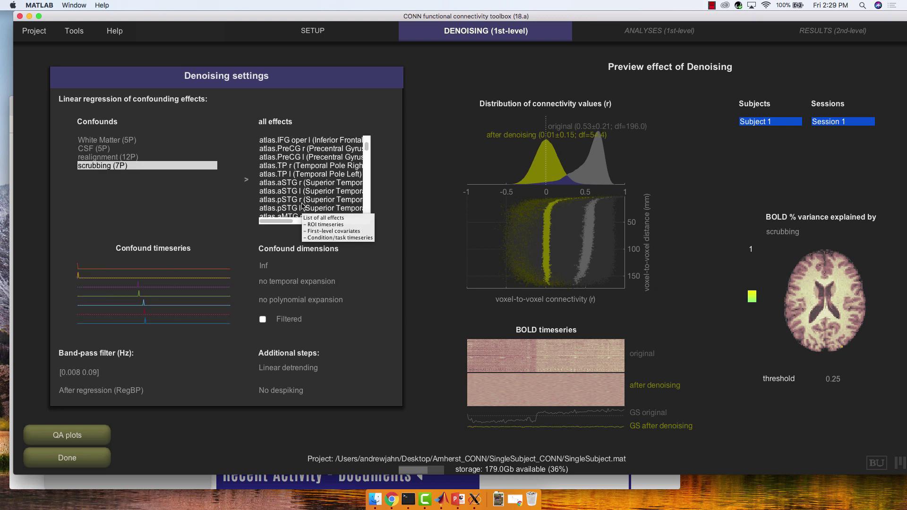
pyautogui.scroll(-20, 302, 206)
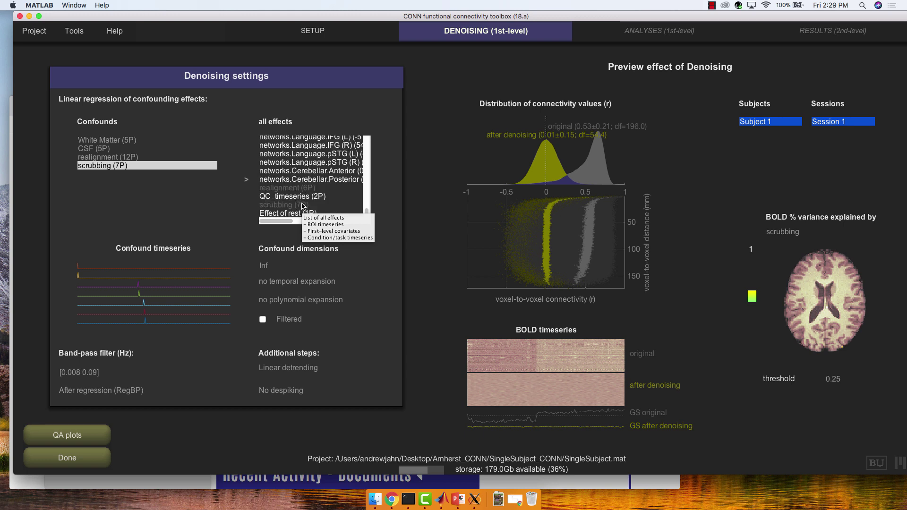
pyautogui.click(293, 214)
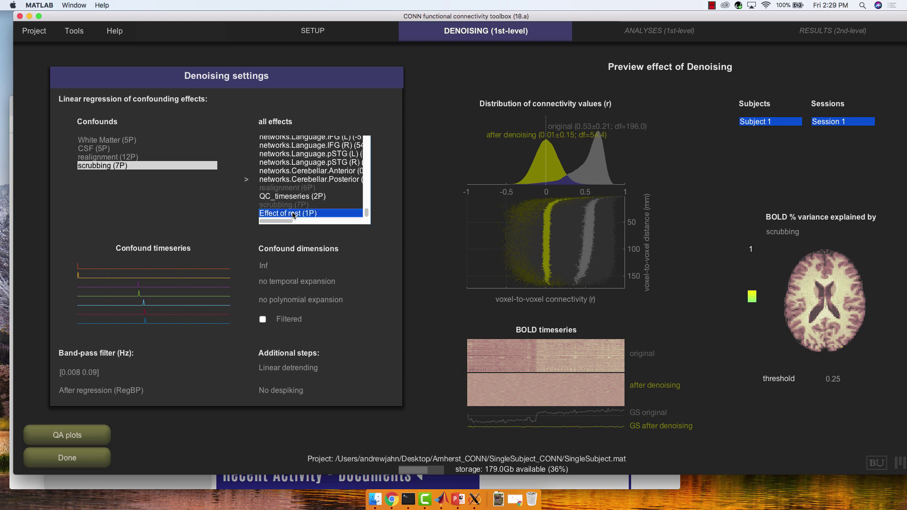
pyautogui.click(246, 181)
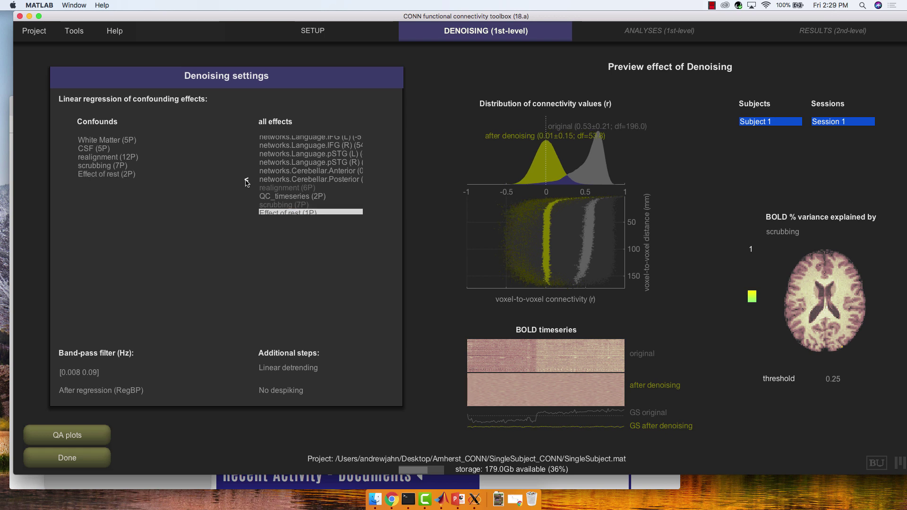
# Look through the list of all effects from QC_timeseries and the network and atlas ROIs up to Grey Matter
pyautogui.click(306, 197)
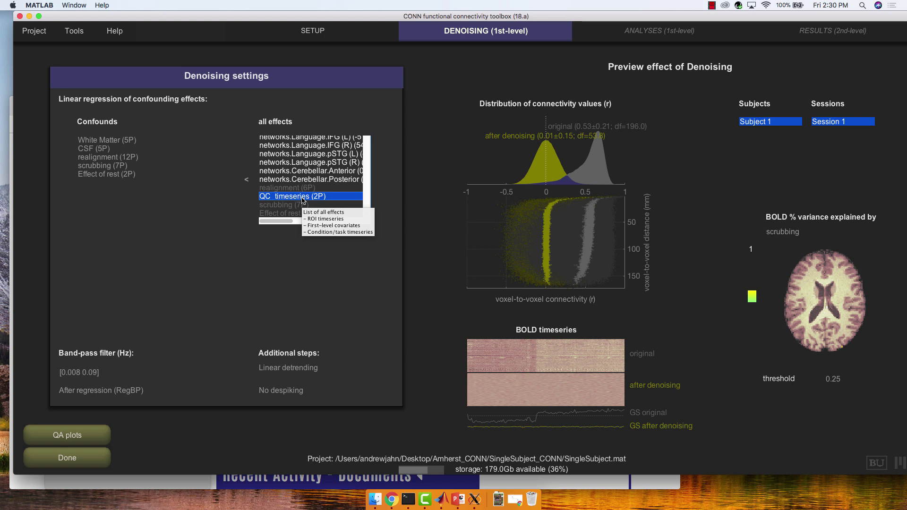
pyautogui.scroll(5, 305, 198)
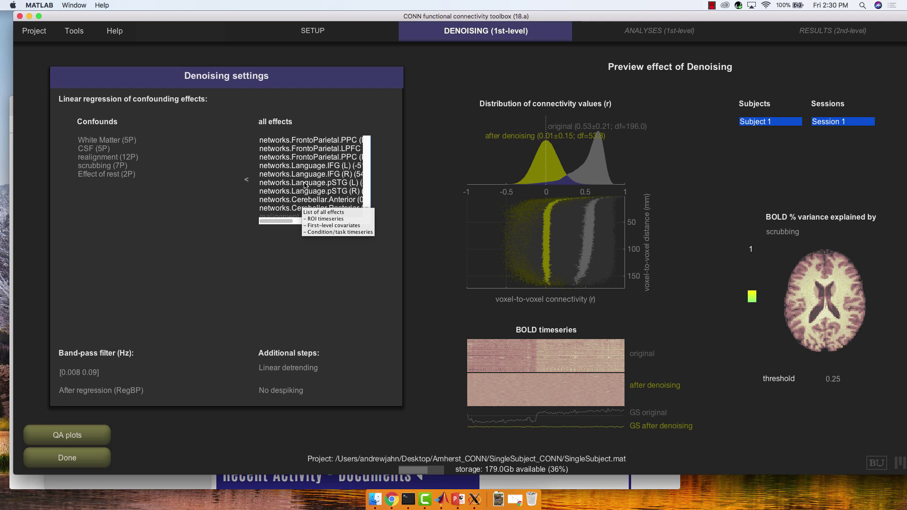
pyautogui.scroll(10, 332, 187)
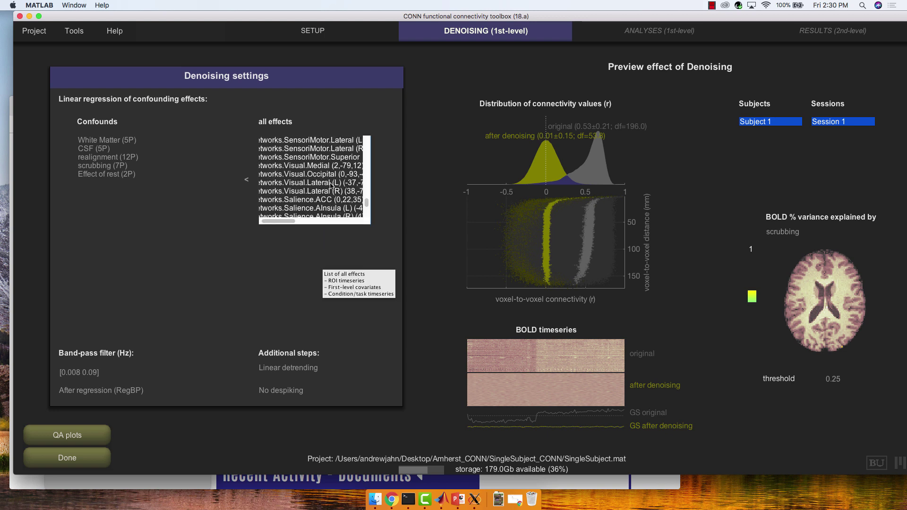
pyautogui.scroll(10, 331, 186)
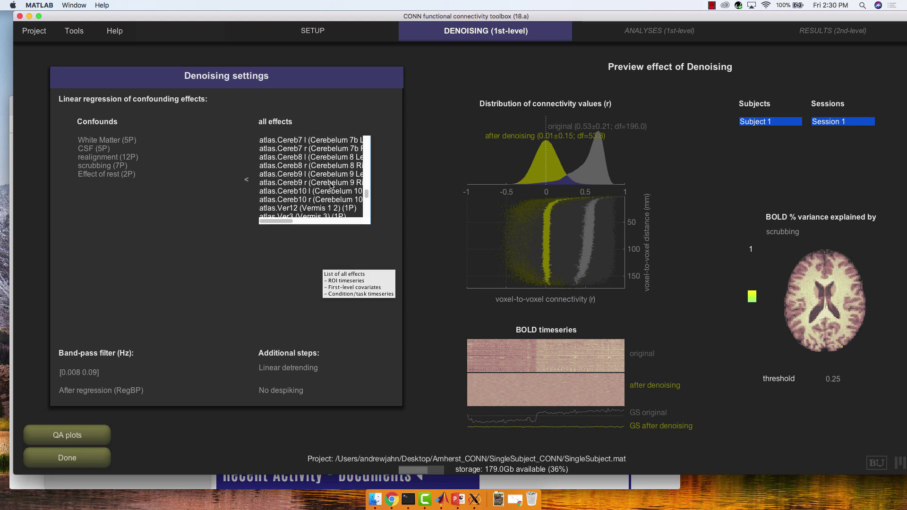
pyautogui.hscroll(5, 332, 187)
pyautogui.hscroll(-6, 332, 186)
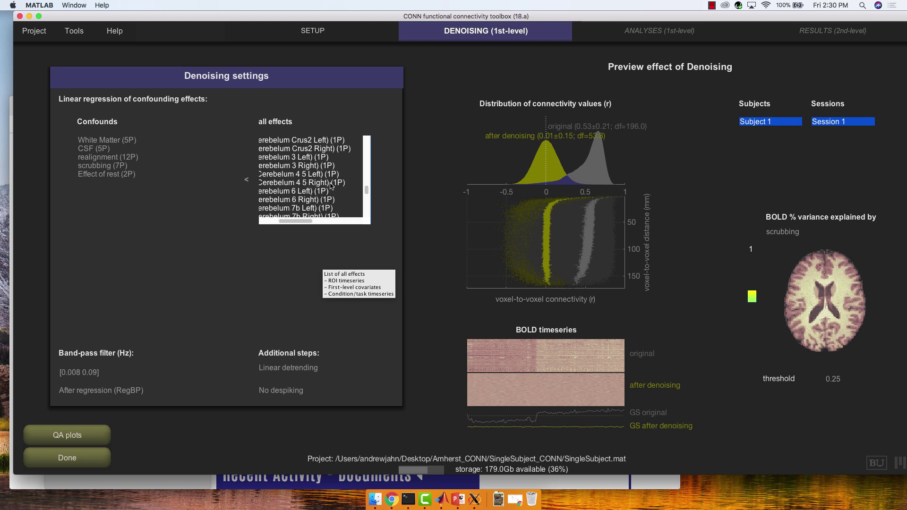
pyautogui.hscroll(-4, 310, 183)
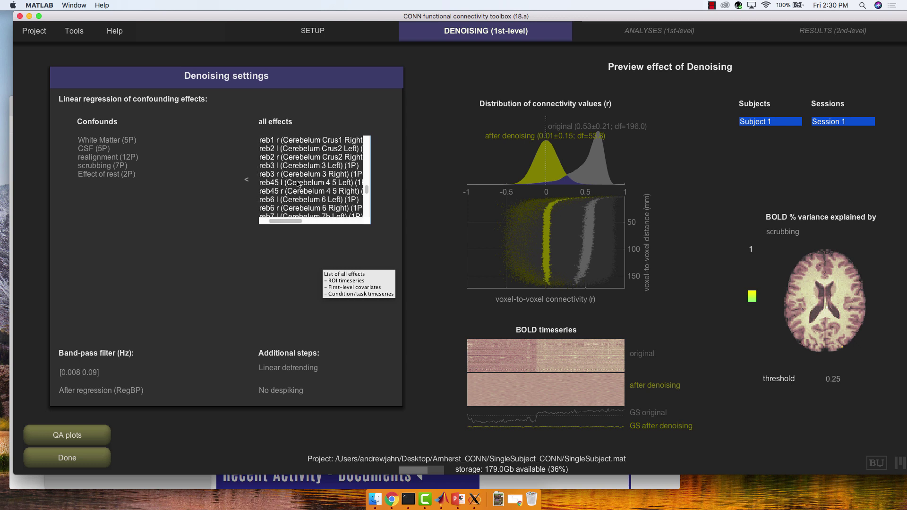
pyautogui.scroll(15, 306, 183)
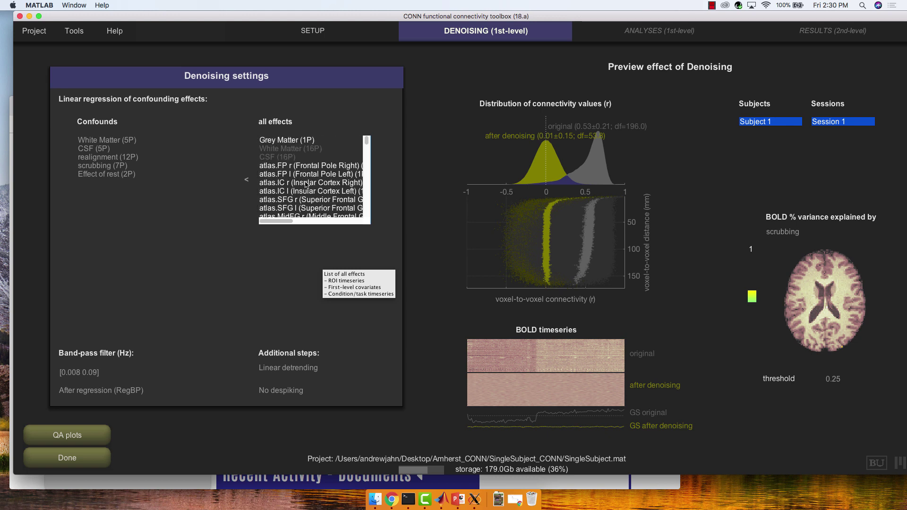
pyautogui.click(296, 142)
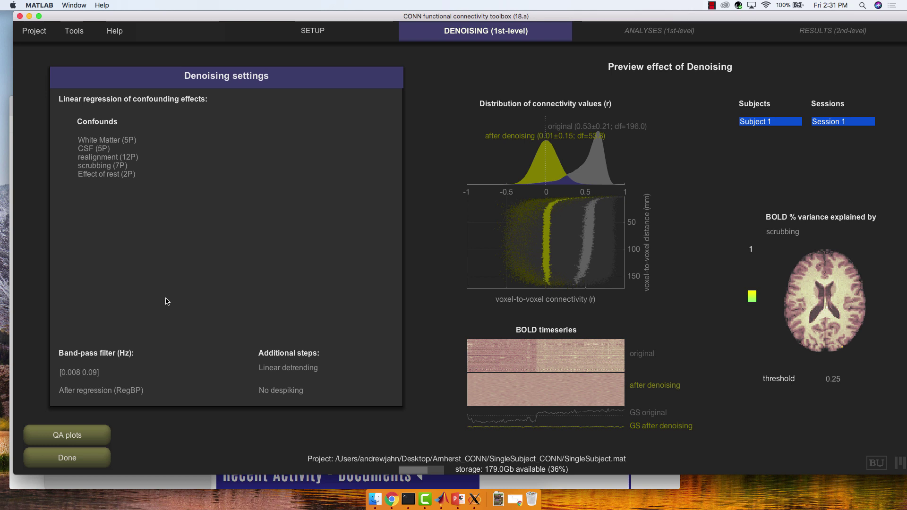
# Partly clear the band-pass filter thresholds and restore them to [0.008 0.09] Hz
pyautogui.click(117, 369)
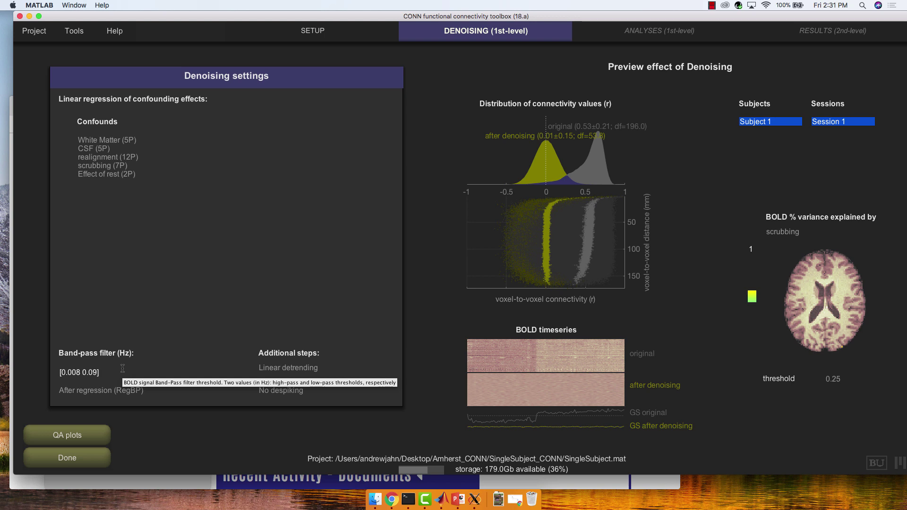
pyautogui.press('BackSpace')
pyautogui.press('BackSpace')
pyautogui.press('BackSpace')
pyautogui.press('BackSpace')
pyautogui.press('BackSpace')
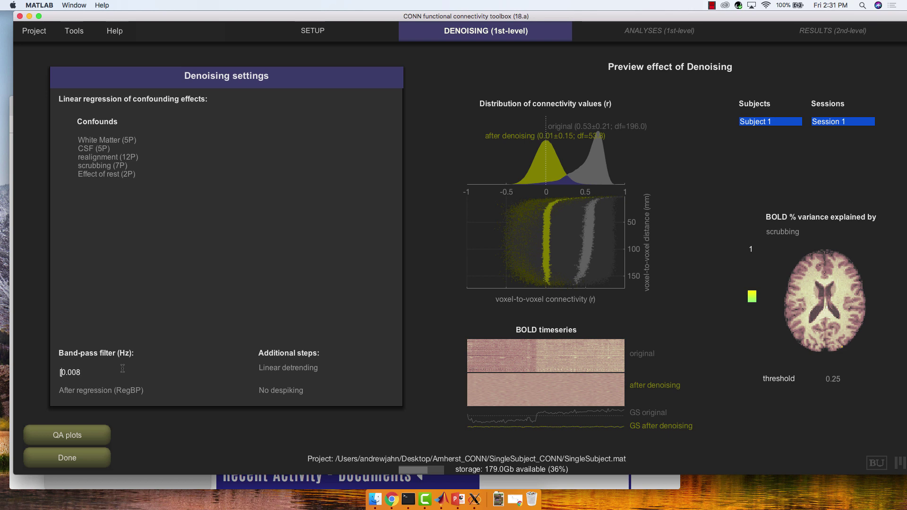
pyautogui.press('BackSpace')
pyautogui.click(123, 368)
# Check the options for when the band-pass filter is applied and keep After regression (RegBP)
pyautogui.click(128, 390)
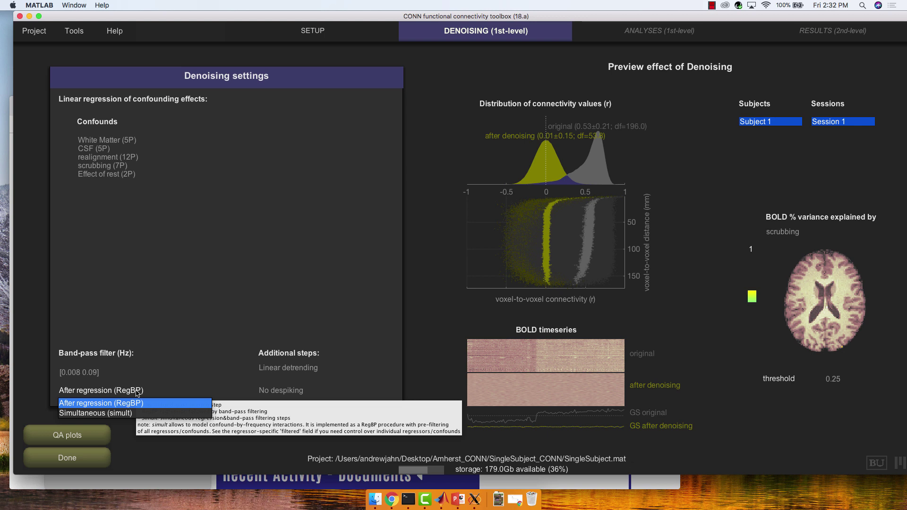
pyautogui.click(138, 403)
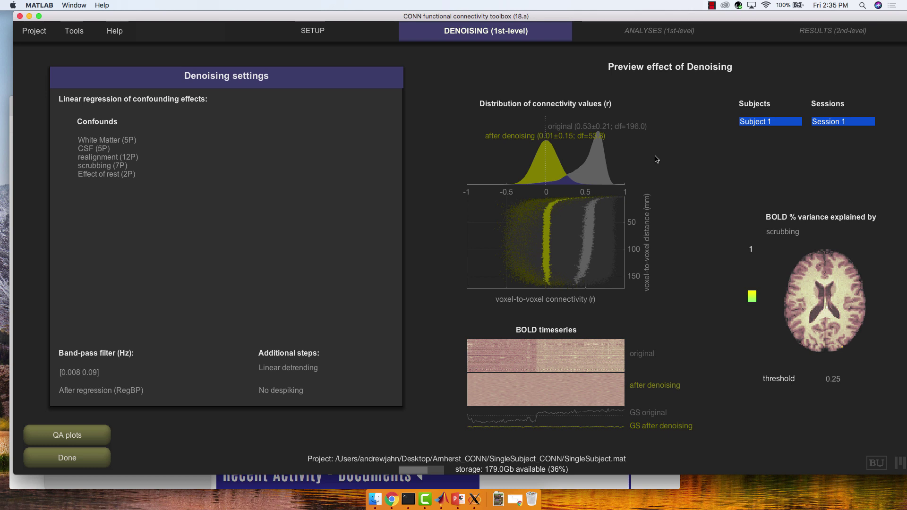
# Remove CSF from the confounds, add it back from the list of all effects, and reselect White Matter
pyautogui.moveTo(118, 123)
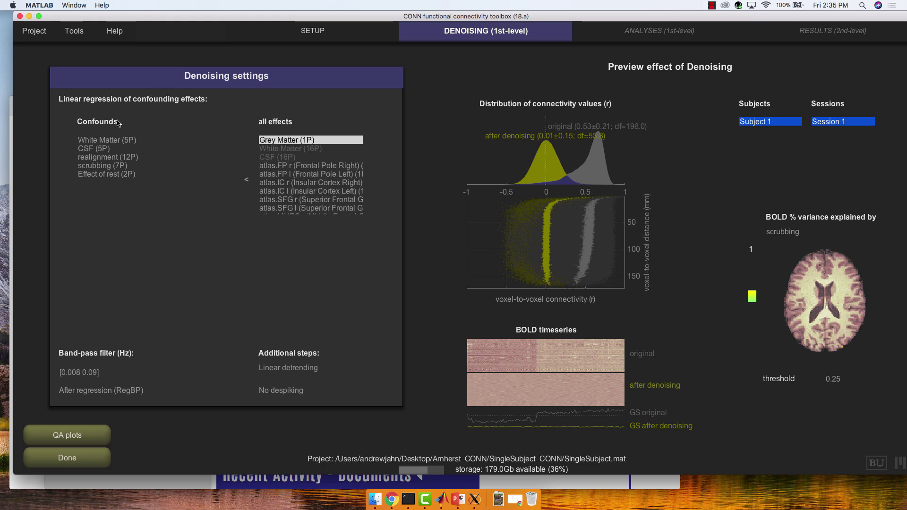
pyautogui.click(105, 148)
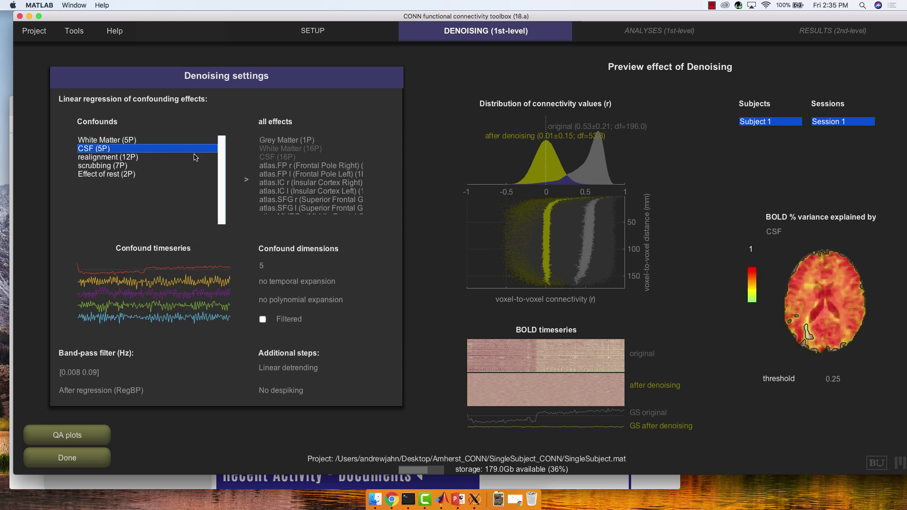
pyautogui.click(247, 180)
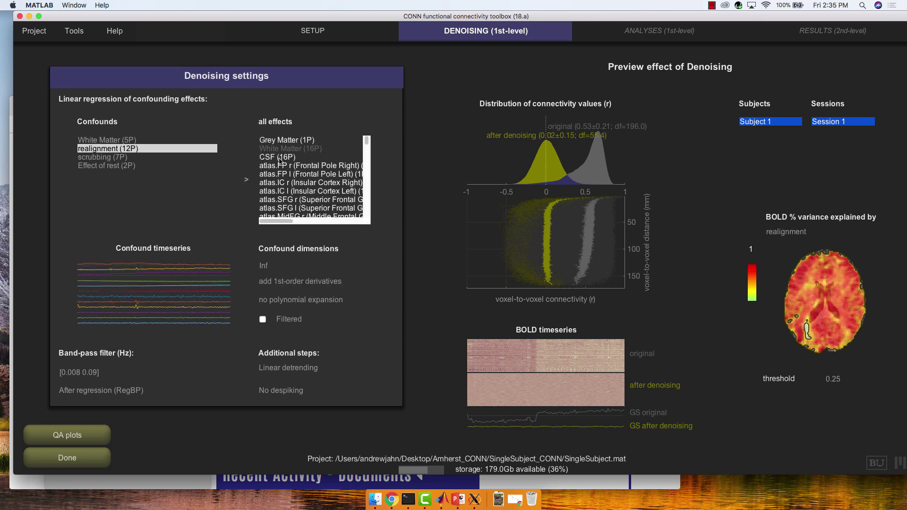
pyautogui.click(281, 158)
pyautogui.click(247, 184)
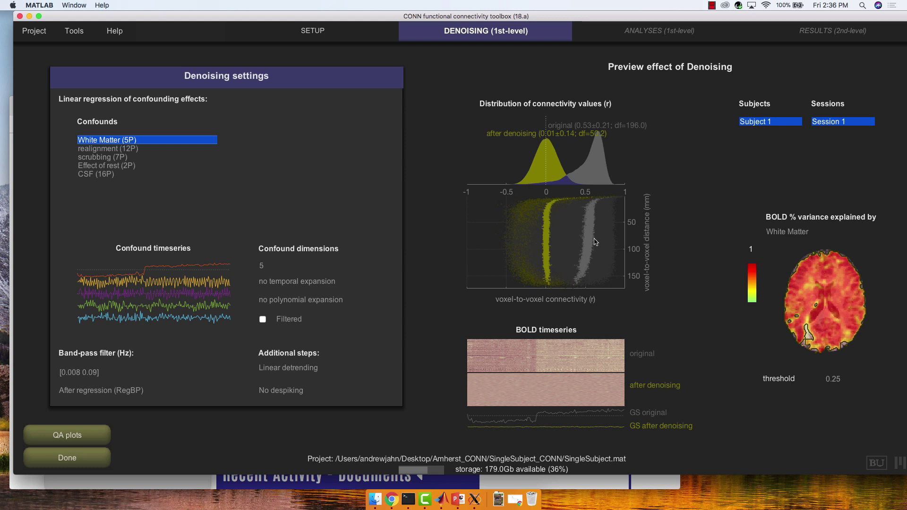
pyautogui.click(115, 175)
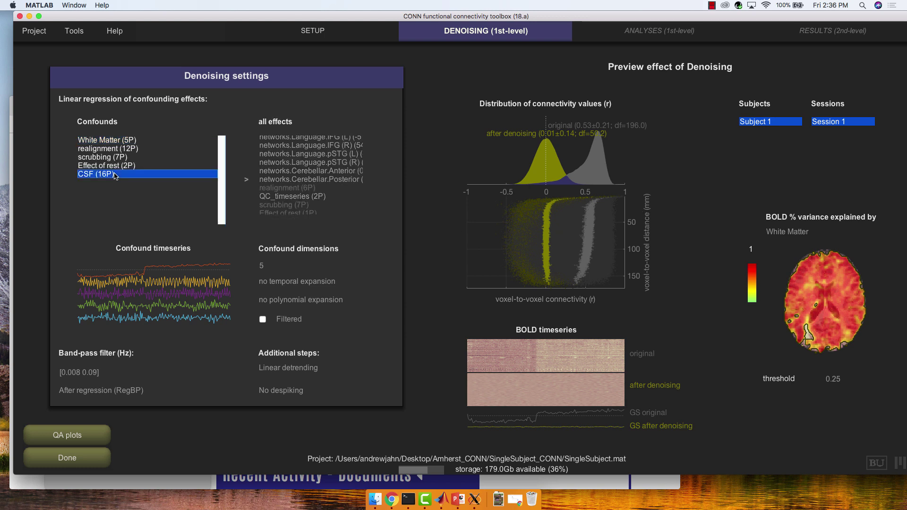
pyautogui.click(111, 139)
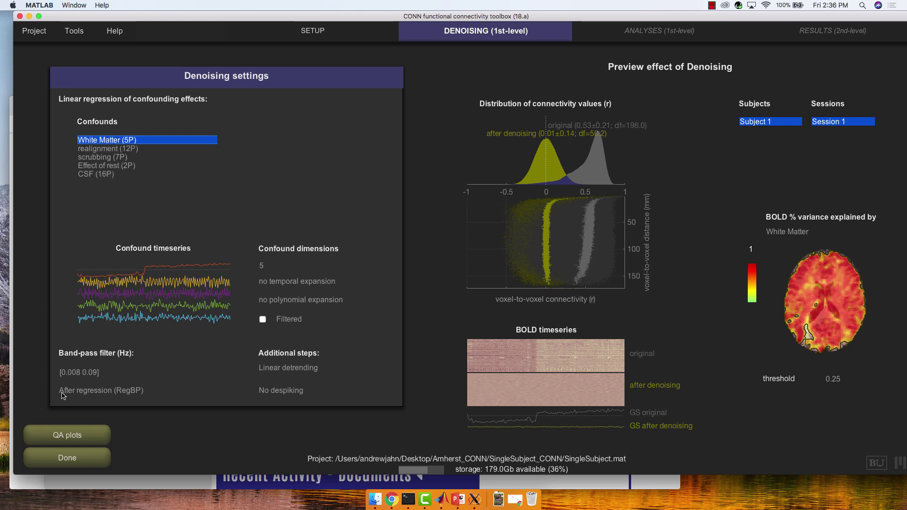
# Create a new quality assurance report named test
pyautogui.click(66, 438)
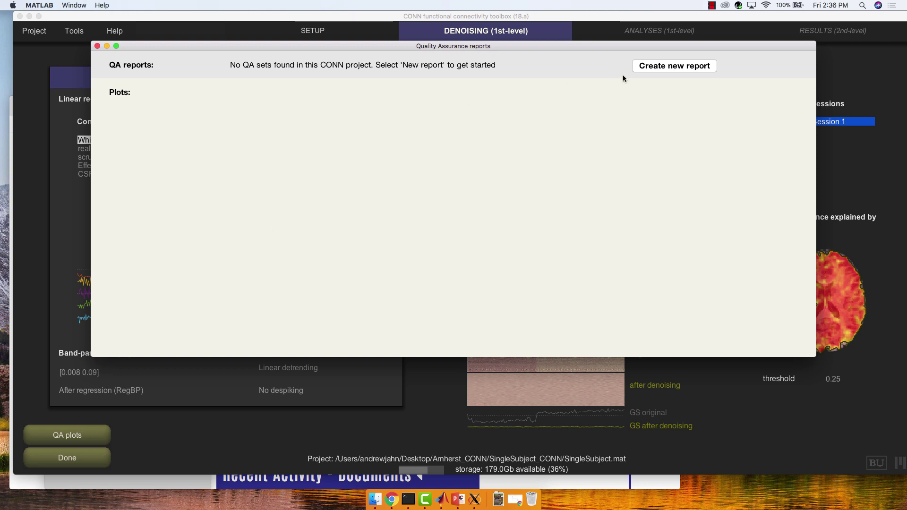
pyautogui.click(663, 68)
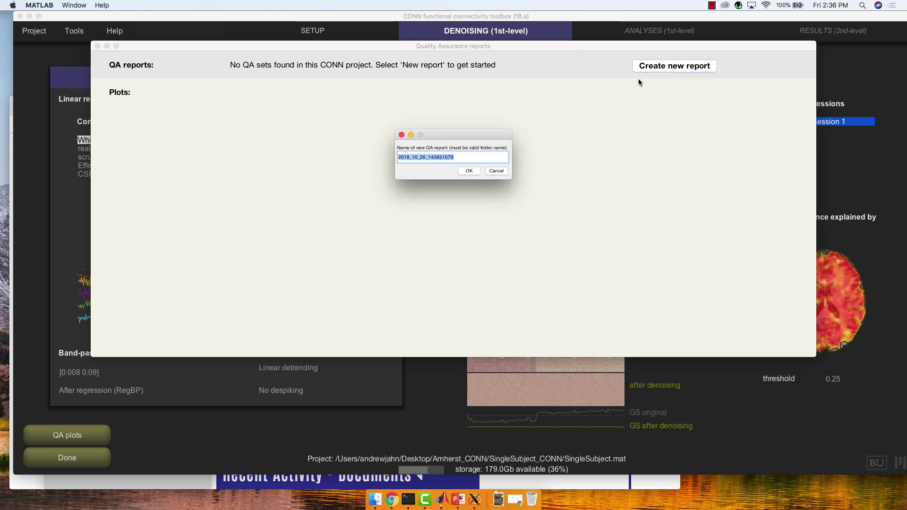
pyautogui.write('test')
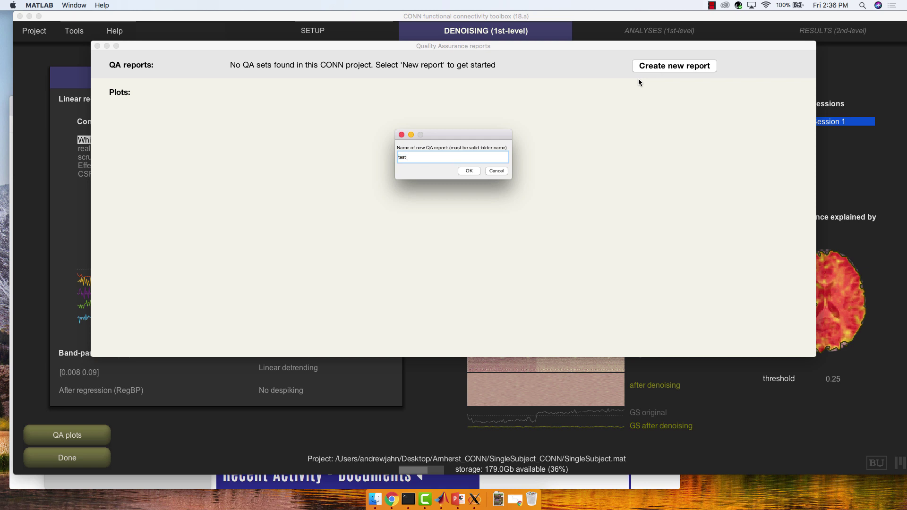
pyautogui.click(469, 171)
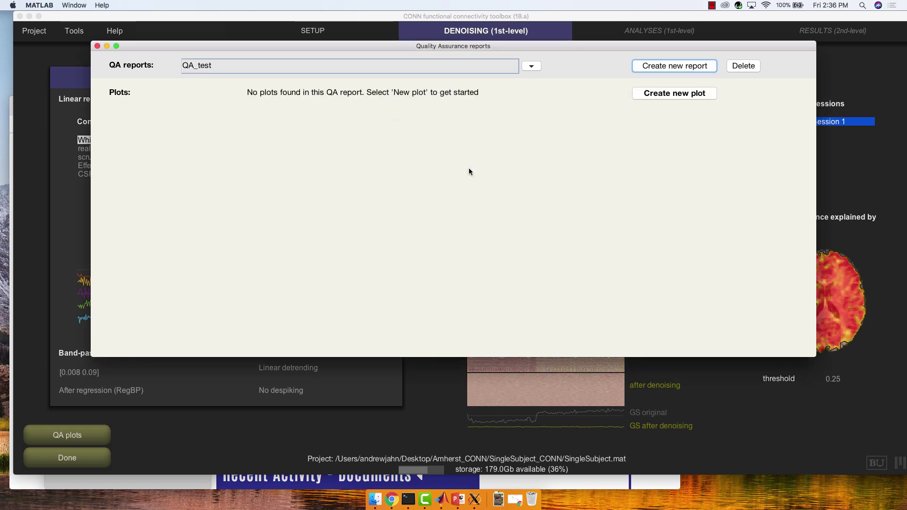
pyautogui.click(489, 68)
pyautogui.click(488, 69)
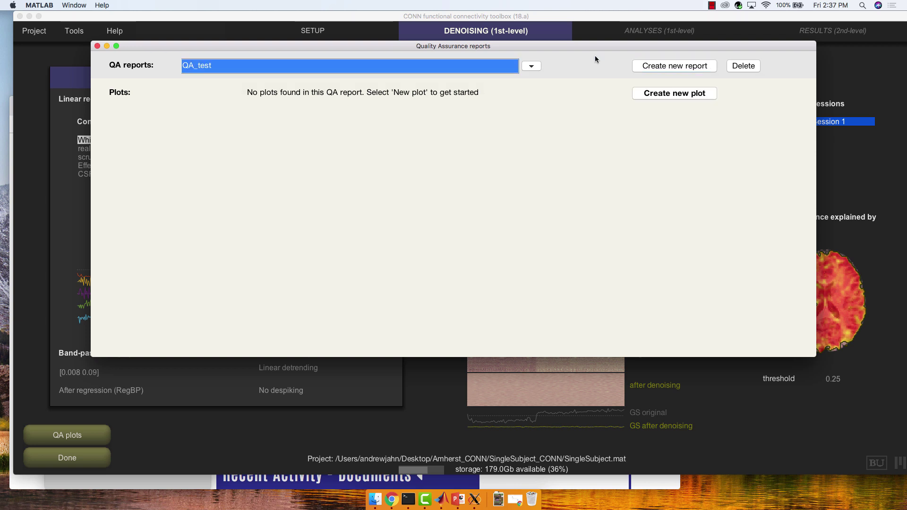
# Create the preselected QA plots for the report using functional dataset 1 and the preselected motion and global signal change QC variables
pyautogui.click(658, 93)
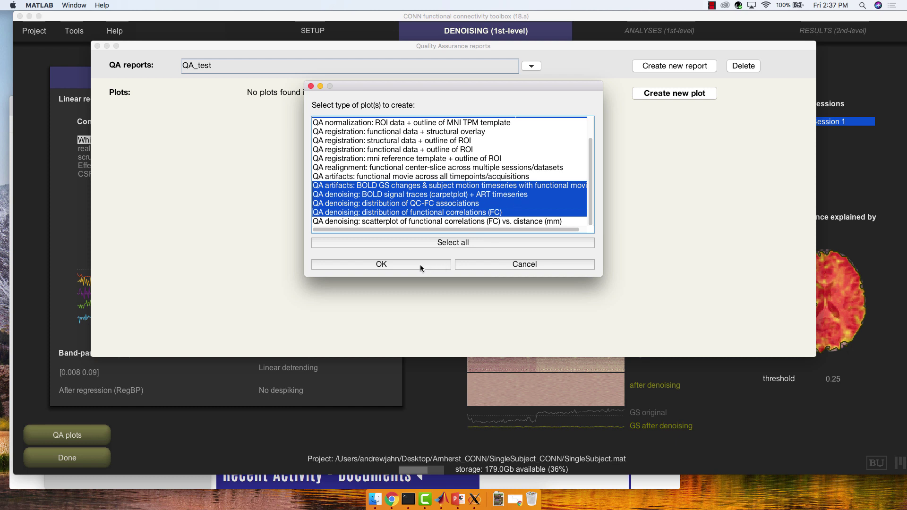
pyautogui.click(420, 266)
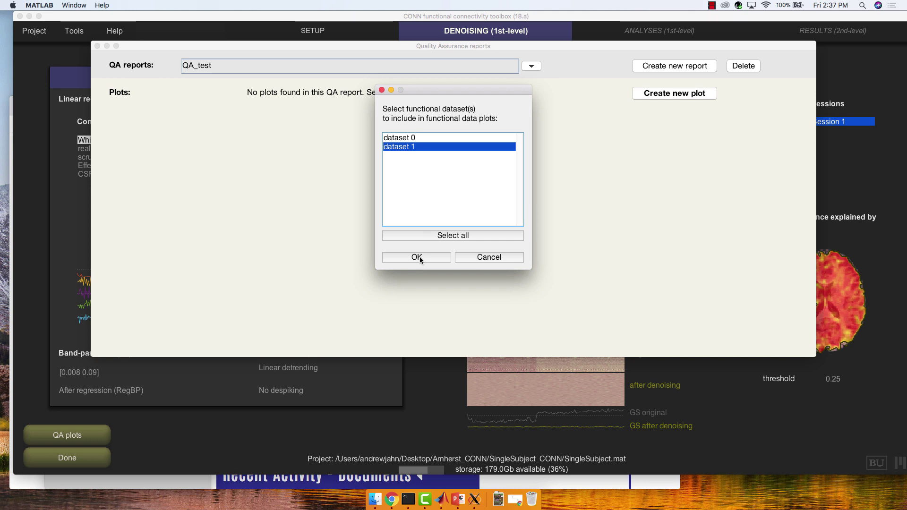
pyautogui.click(420, 257)
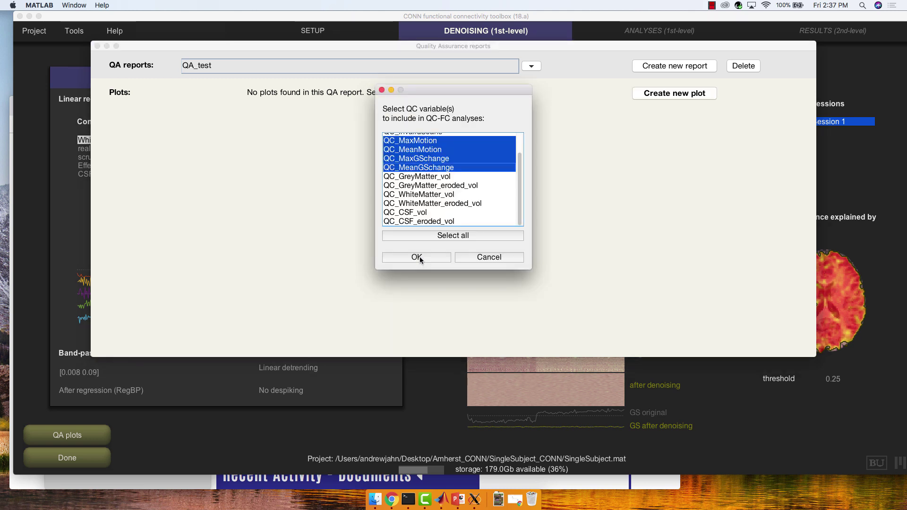
pyautogui.click(418, 258)
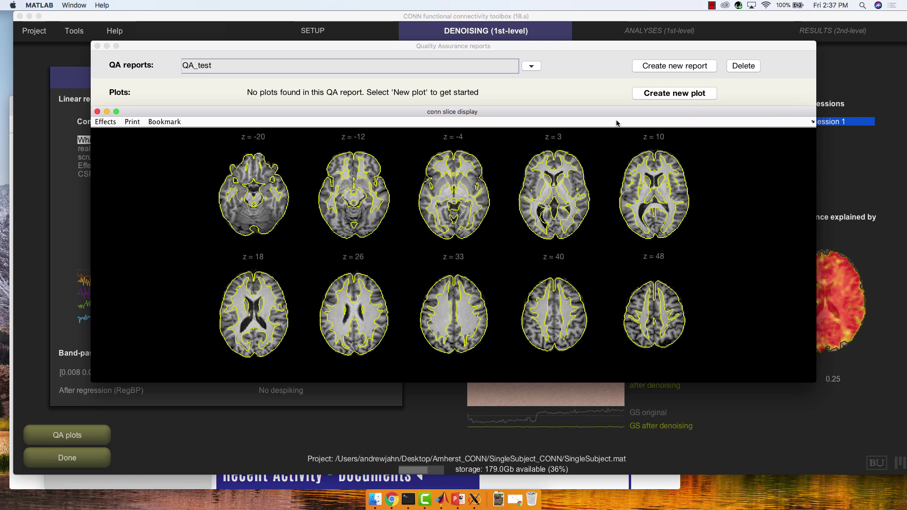
# Stop creating the QA displays and close the plot and Quality Assurance reports windows to return to the denoising settings
pyautogui.click(114, 124)
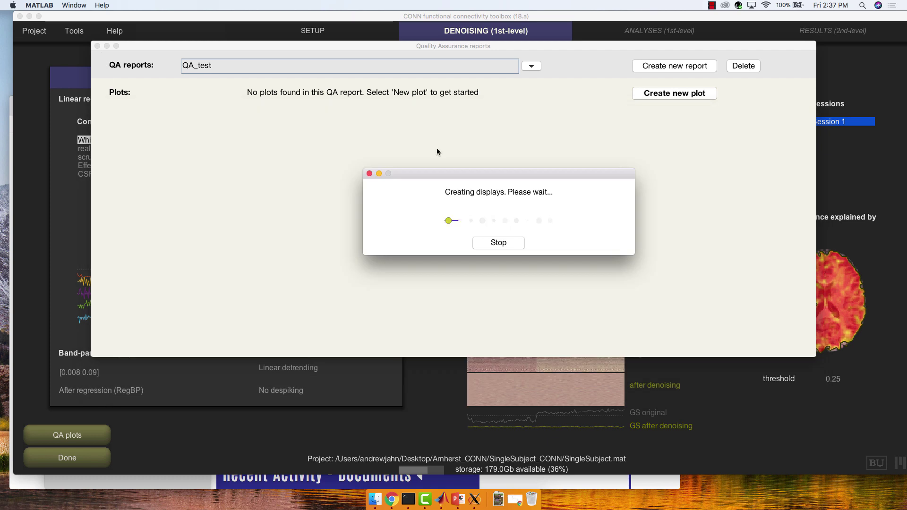
pyautogui.click(498, 243)
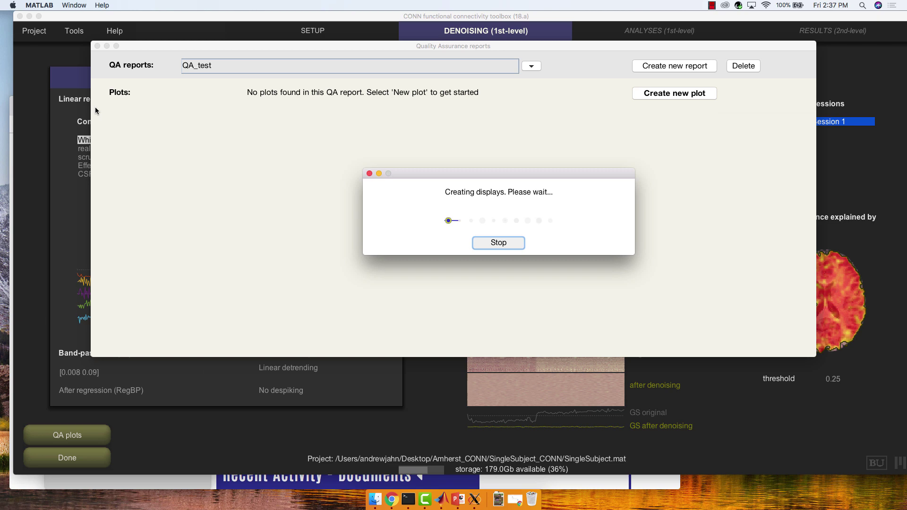
pyautogui.click(97, 111)
pyautogui.click(501, 246)
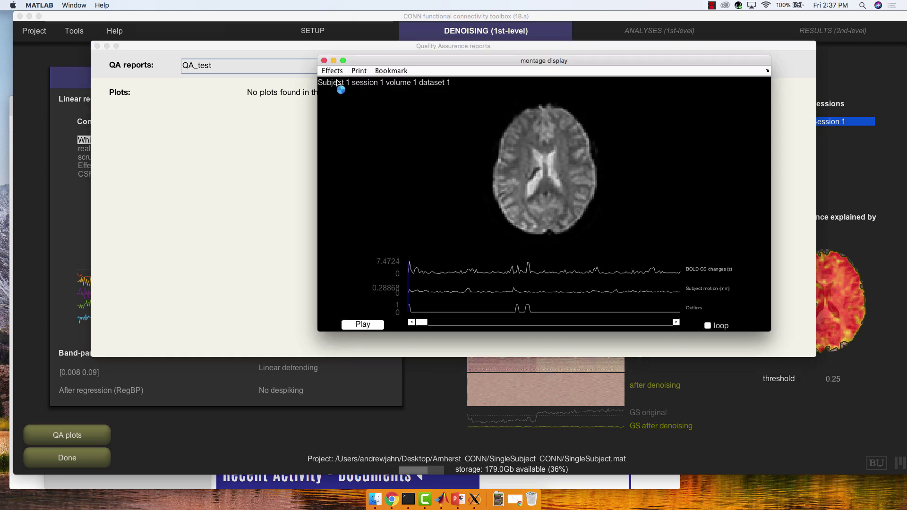
pyautogui.click(325, 61)
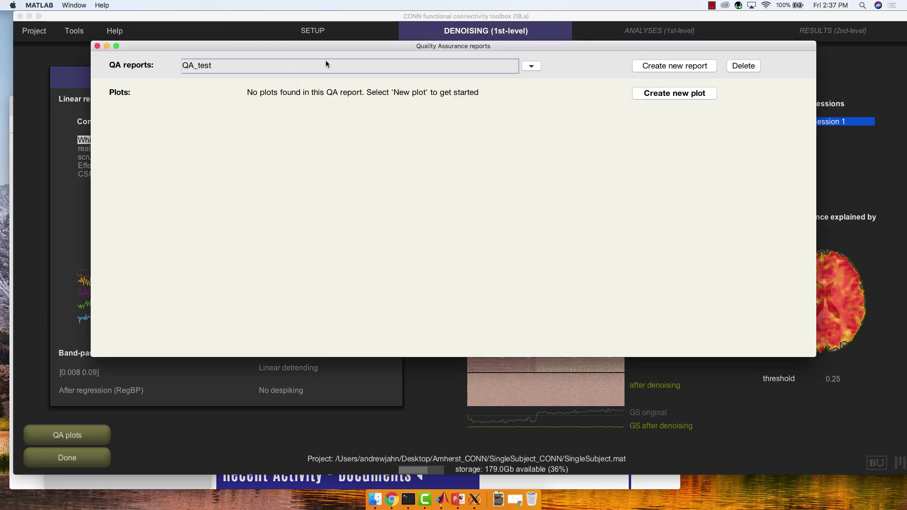
pyautogui.click(325, 61)
pyautogui.click(104, 47)
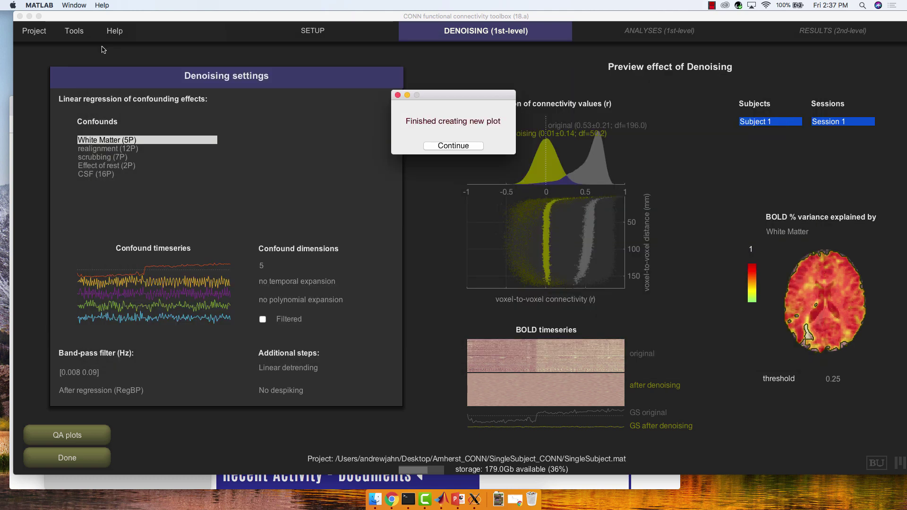
pyautogui.click(446, 146)
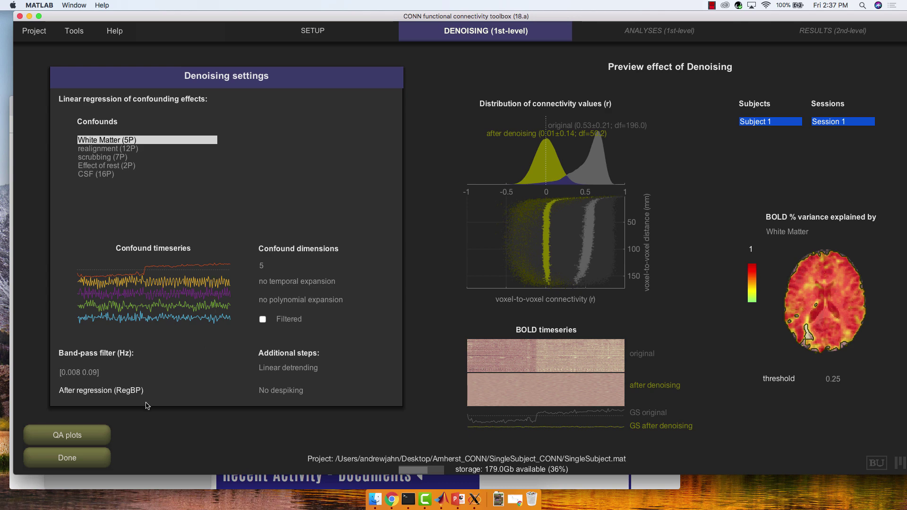
# Run the Denoising pipeline locally for all subjects and conditions with ROI-to-ROI, Seed-to-Voxel and Voxel-to-Voxel, overwriting existing results
pyautogui.click(75, 459)
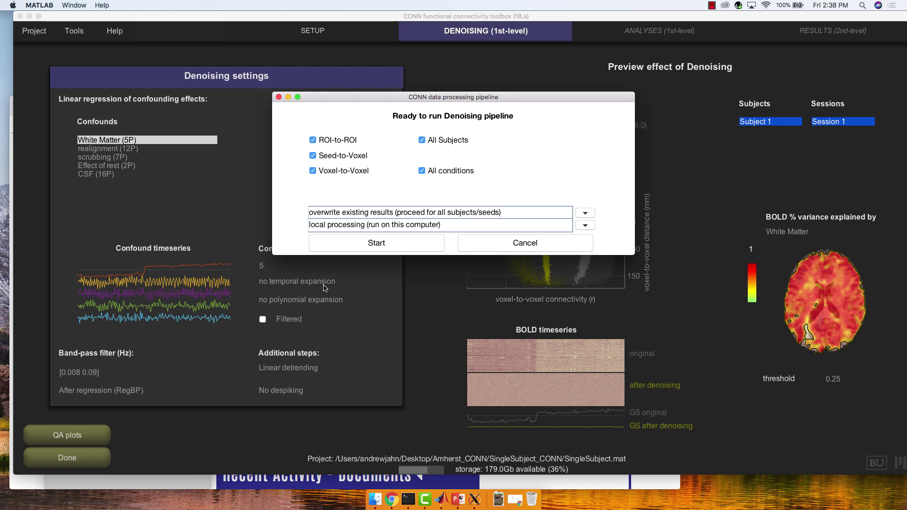
pyautogui.click(344, 242)
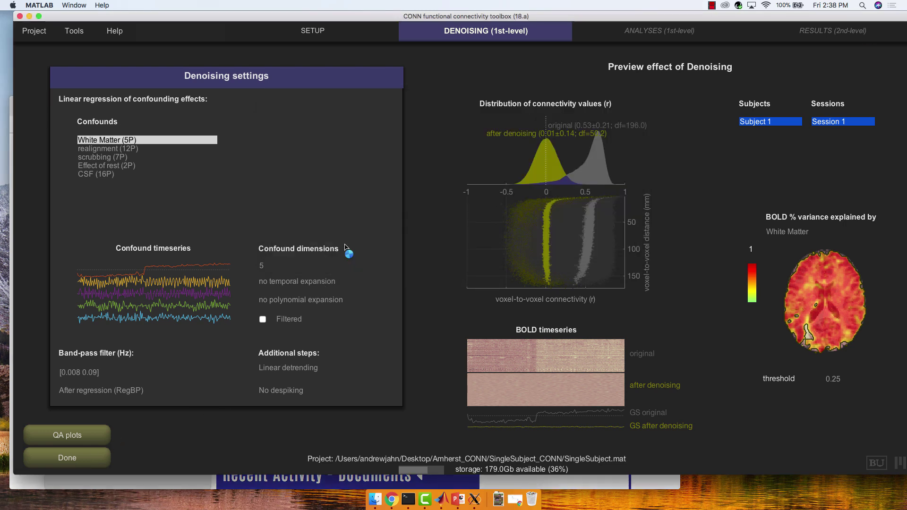
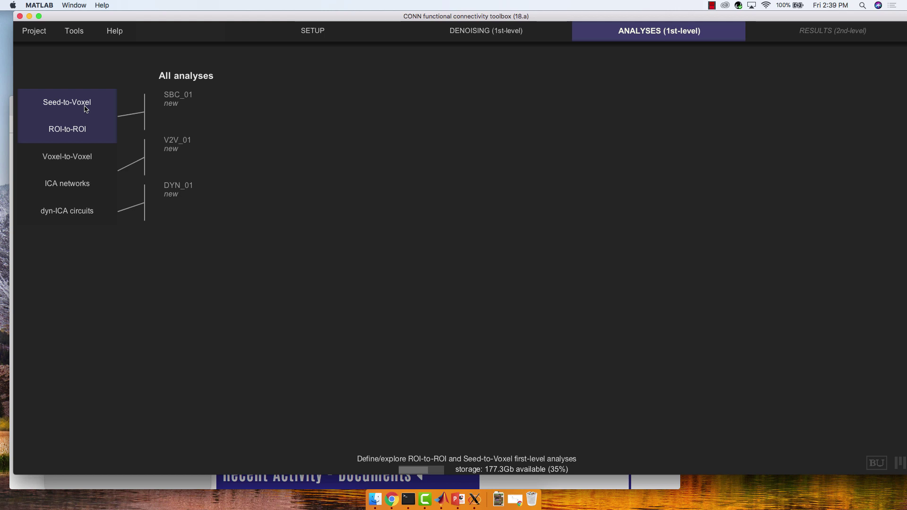
# Look through the seed-based, voxel-to-voxel and dynamic ICA first-level analysis settings and return to Seed-to-Voxel
pyautogui.click(86, 118)
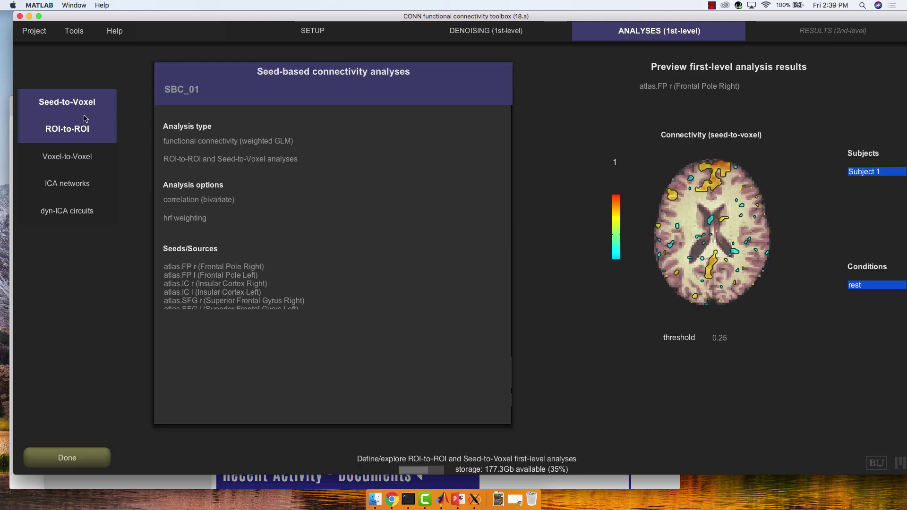
pyautogui.click(78, 160)
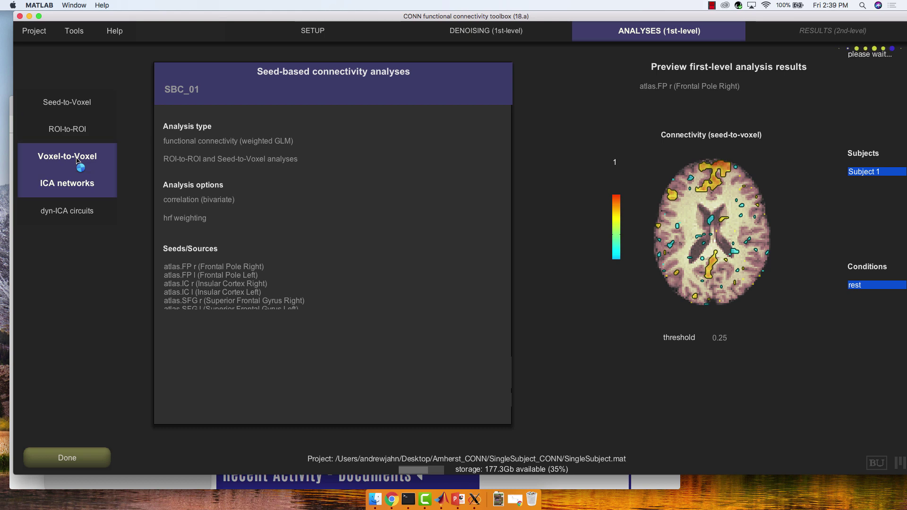
pyautogui.click(73, 213)
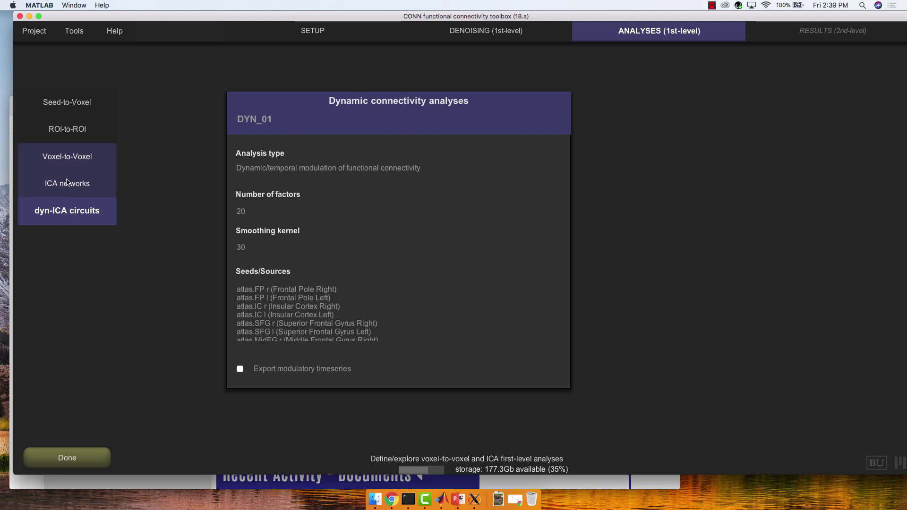
pyautogui.click(69, 101)
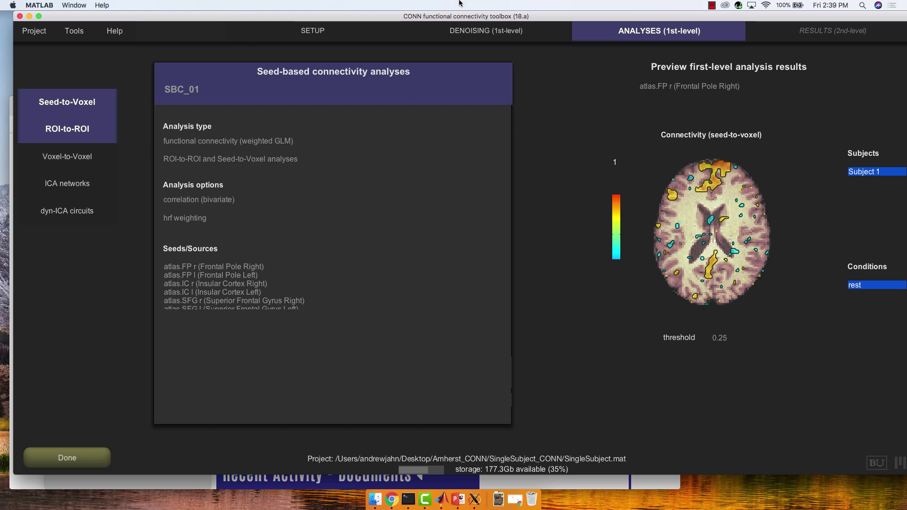
# Revisit the denoising settings and go back to the first-level analyses
pyautogui.click(479, 30)
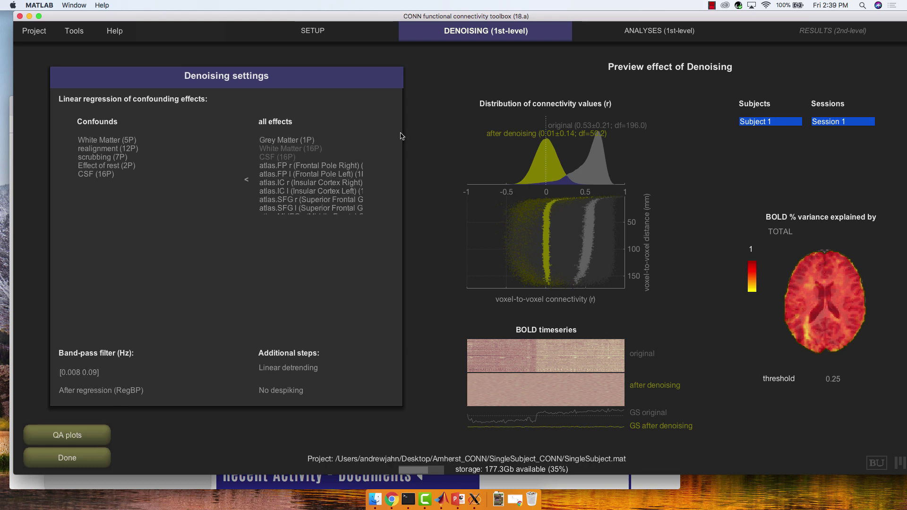
pyautogui.moveTo(631, 33)
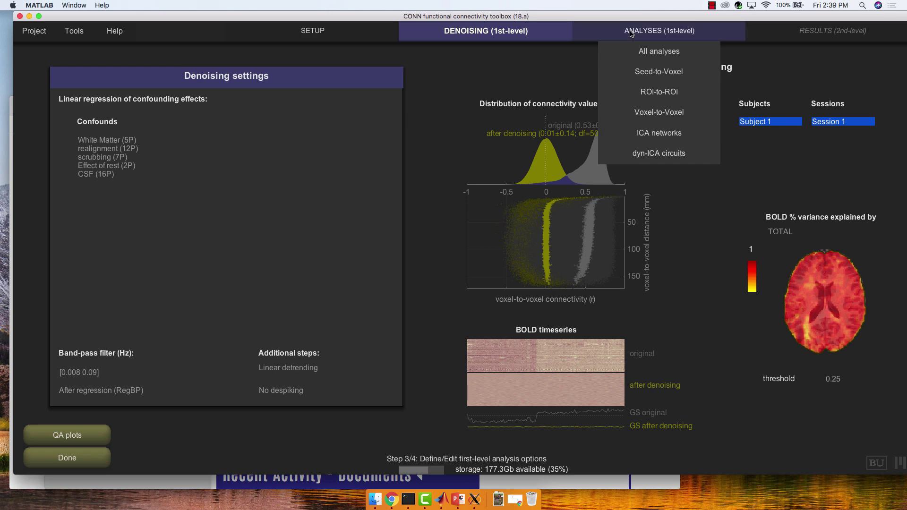
pyautogui.click(631, 33)
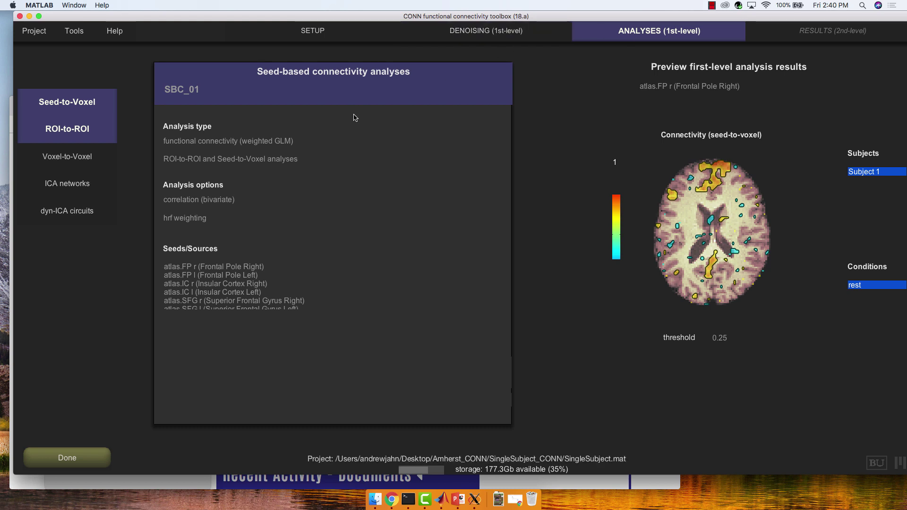
# Check the analysis type options for SBC_01 and keep functional connectivity (weighted GLM)
pyautogui.click(283, 142)
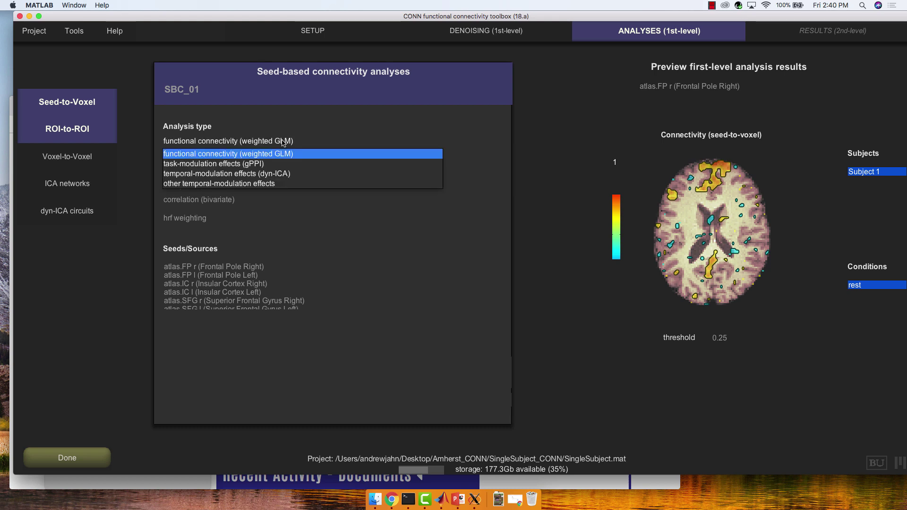
pyautogui.click(283, 142)
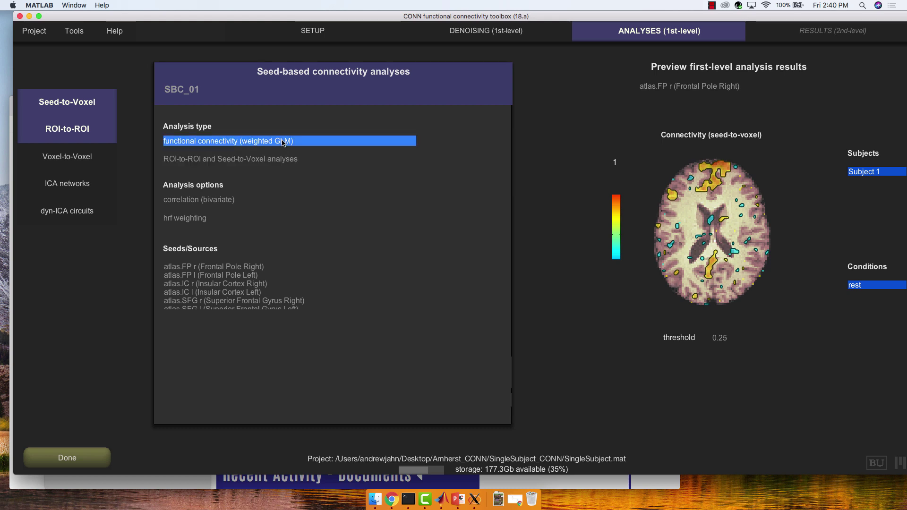
# Keep functional connectivity (weighted GLM) as the SBC_01 analysis type and set the weighting option to no weighting
pyautogui.click(282, 141)
pyautogui.click(282, 140)
pyautogui.moveTo(259, 19); pyautogui.dragTo(248, 18)
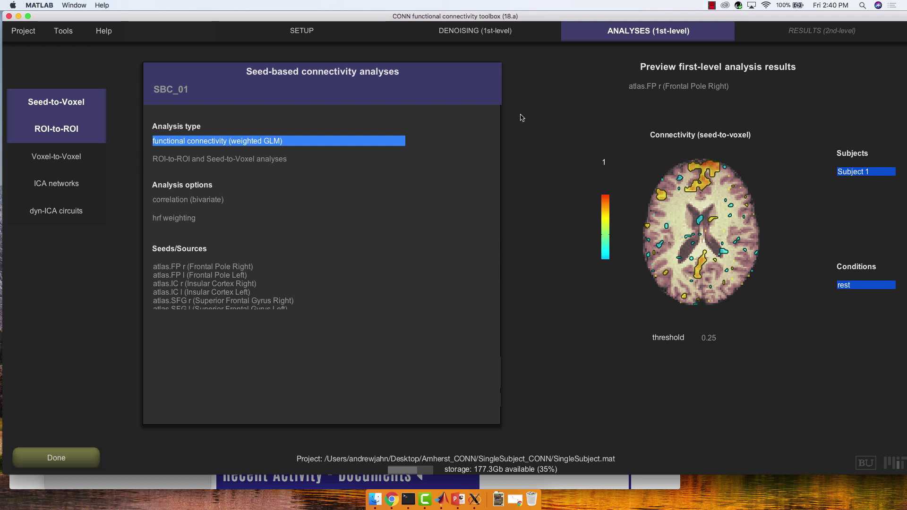
pyautogui.moveTo(234, 246)
pyautogui.click(208, 142)
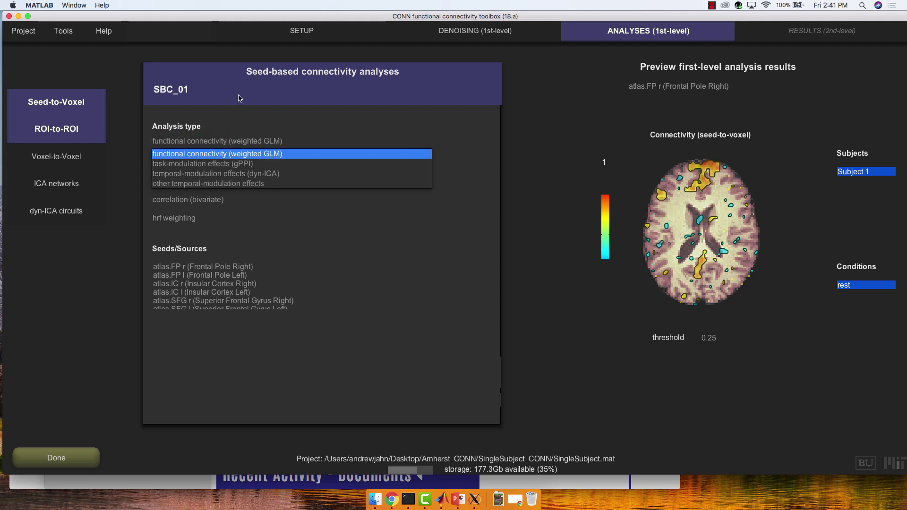
pyautogui.click(311, 107)
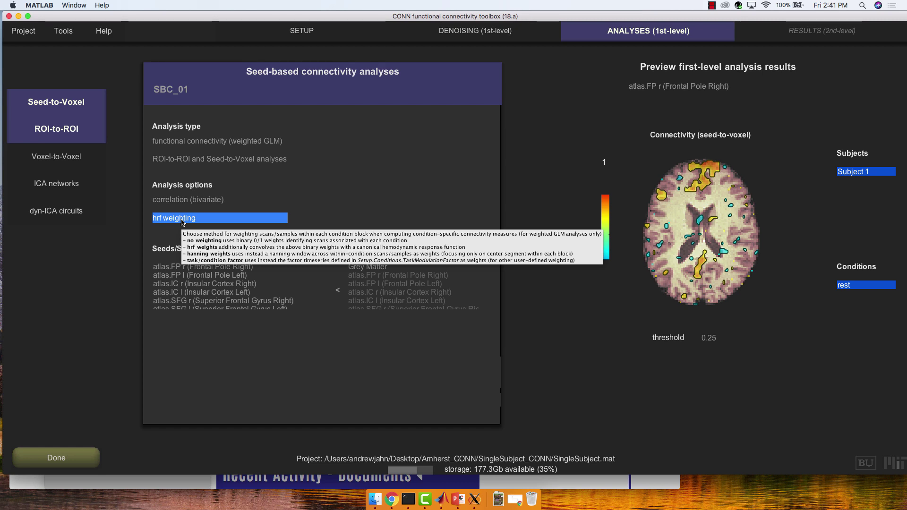
pyautogui.click(182, 222)
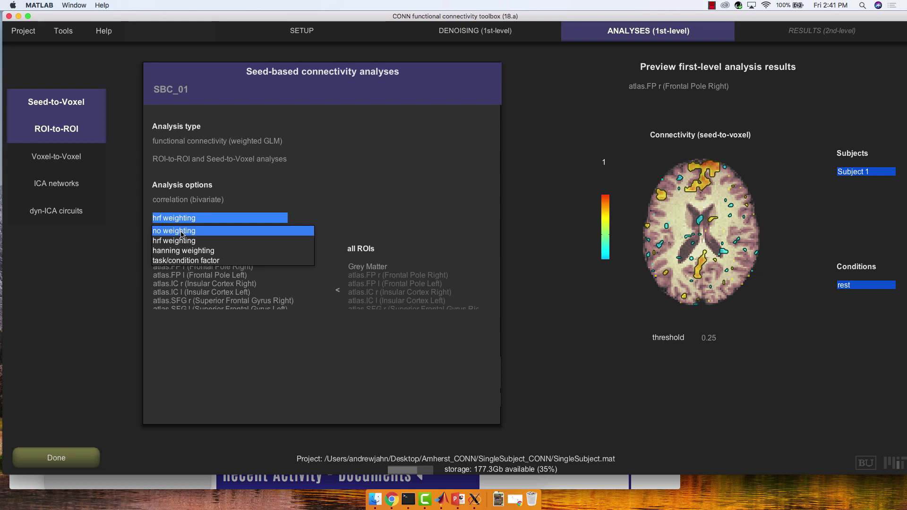
pyautogui.click(182, 234)
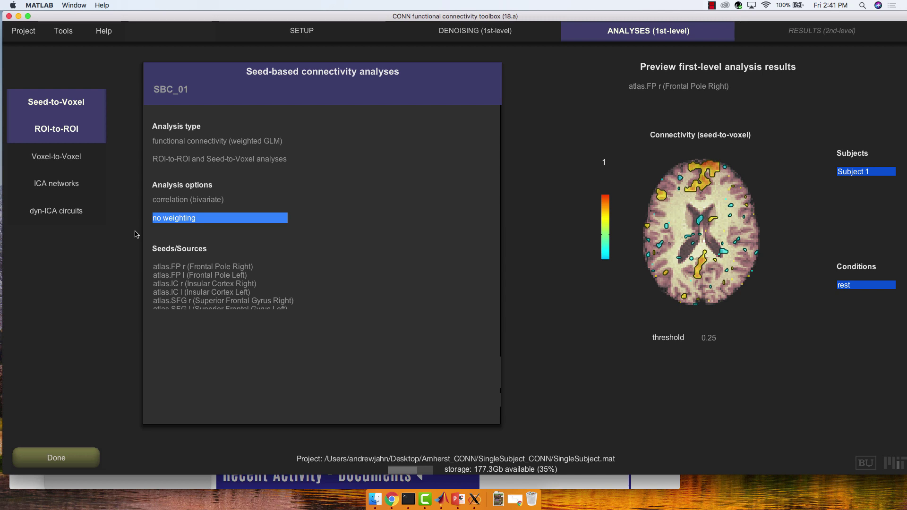
# Preview the connectivity maps of the first atlas seeds, from Frontal Pole Right to Insular Cortex Right
pyautogui.click(222, 271)
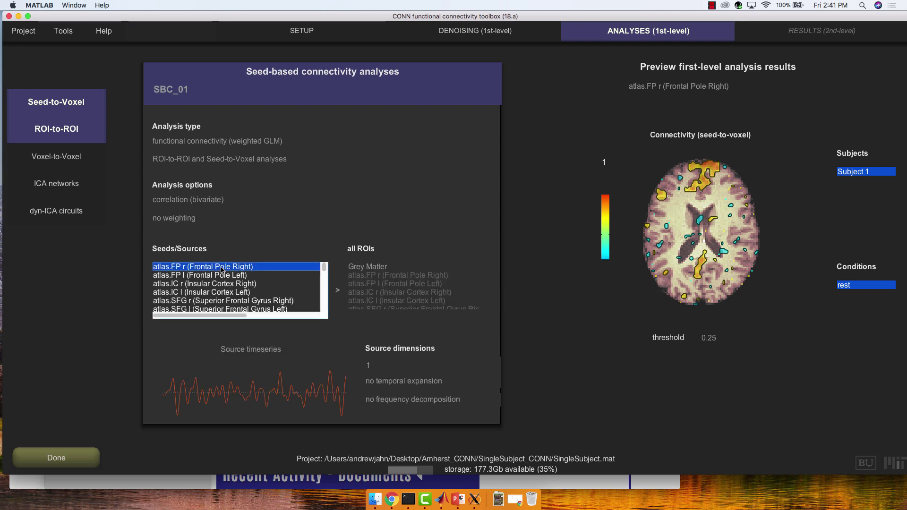
pyautogui.press('Down')
pyautogui.press('Up')
pyautogui.press('Down')
pyautogui.press('Down')
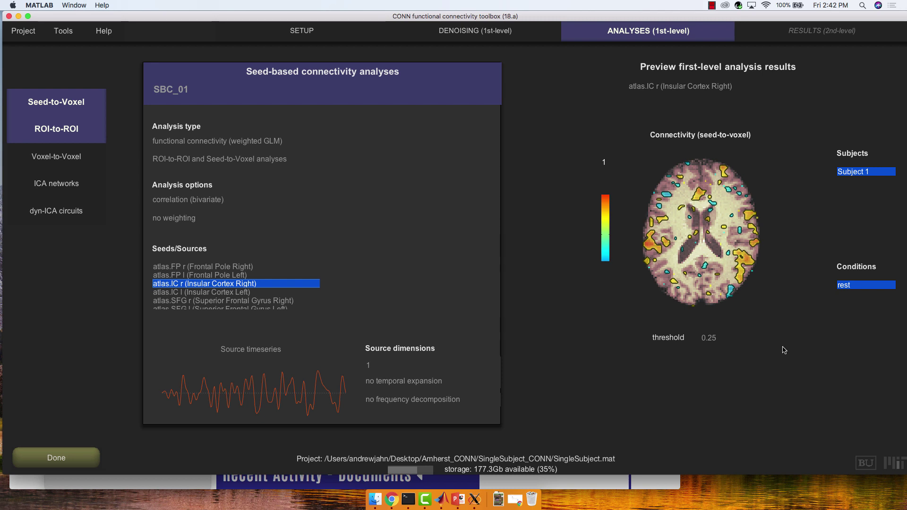
# Step down through the brain slices of the Insular Cortex Right preview and inspect the connectivity around the right insula
pyautogui.moveTo(802, 306)
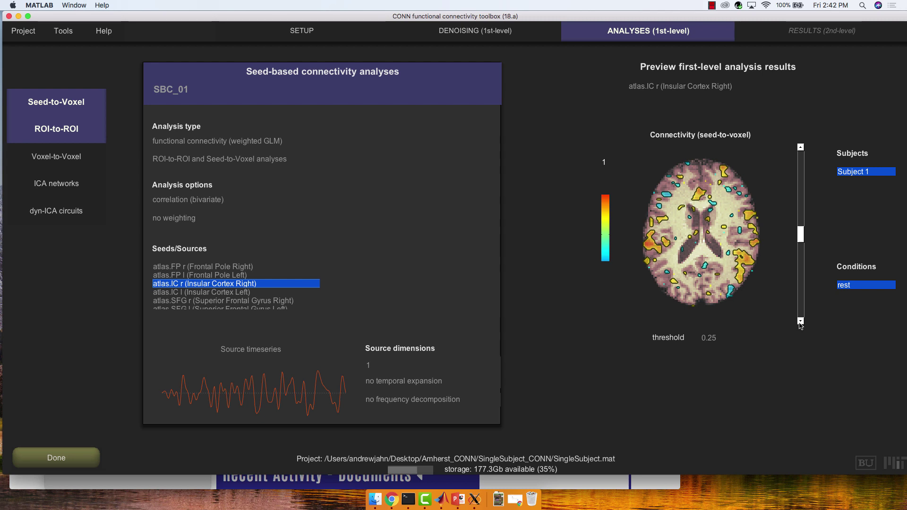
pyautogui.click(801, 321)
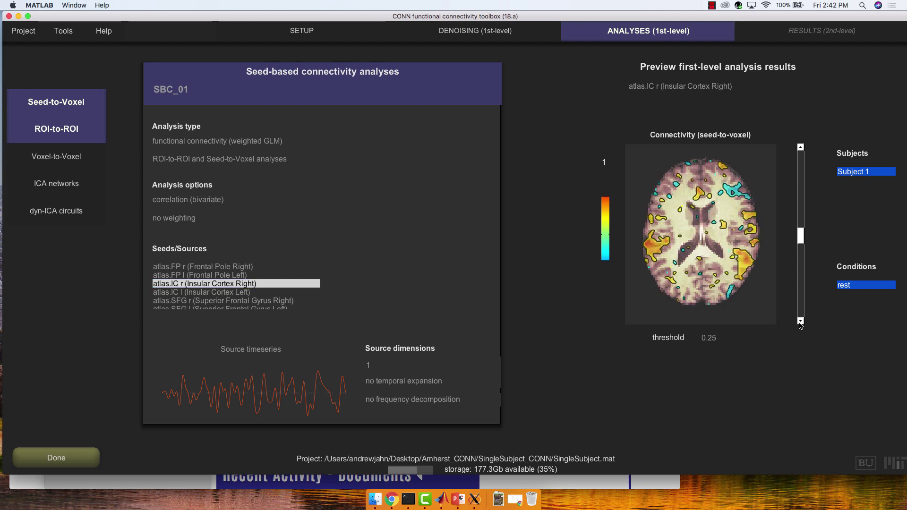
pyautogui.click(800, 322)
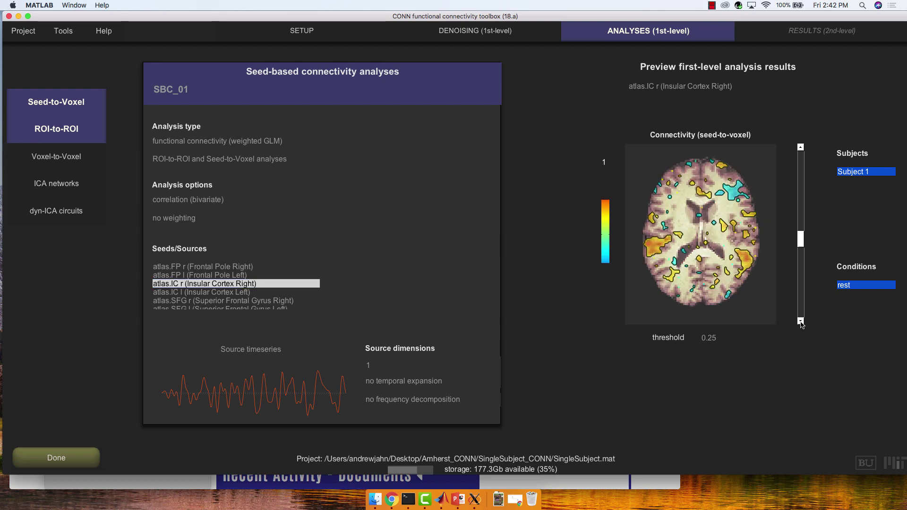
pyautogui.click(800, 322)
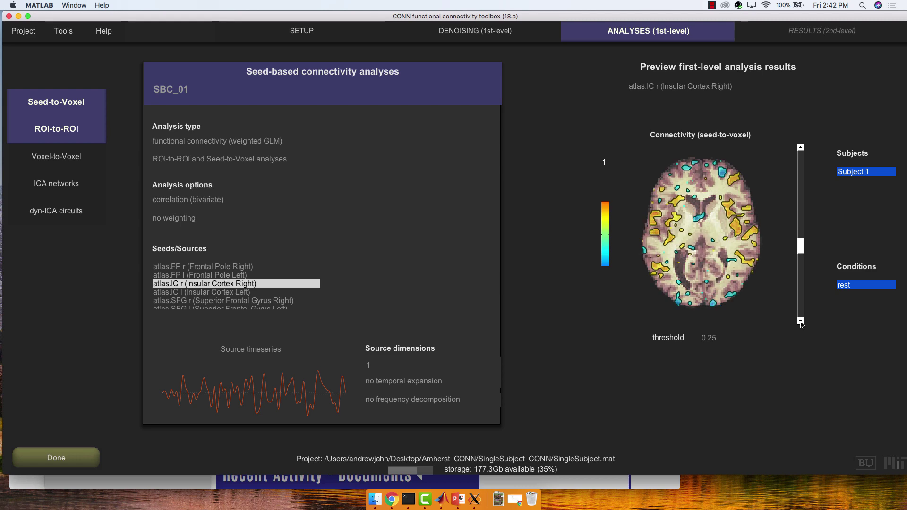
pyautogui.click(800, 322)
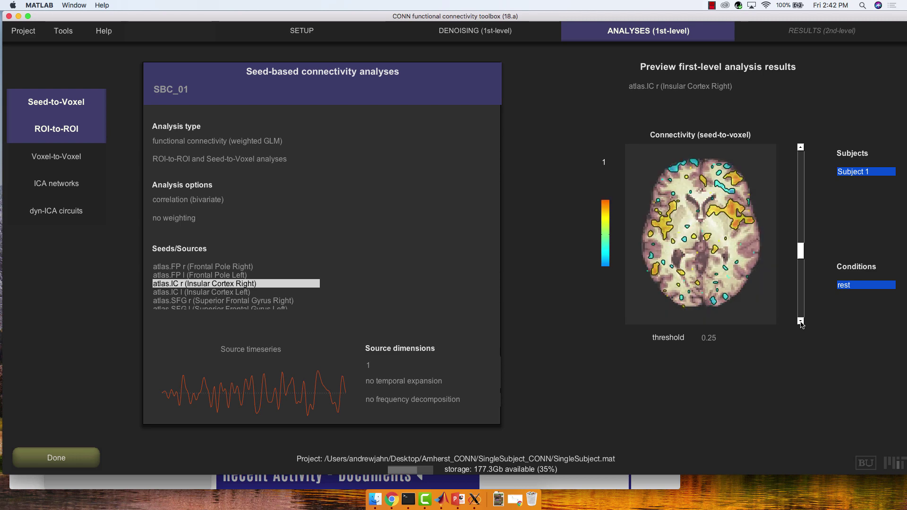
pyautogui.click(801, 322)
pyautogui.click(800, 321)
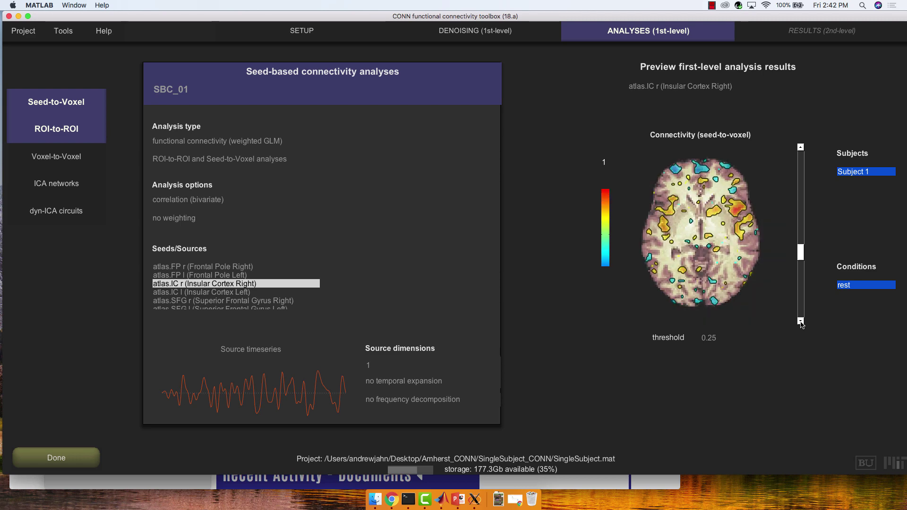
pyautogui.click(800, 322)
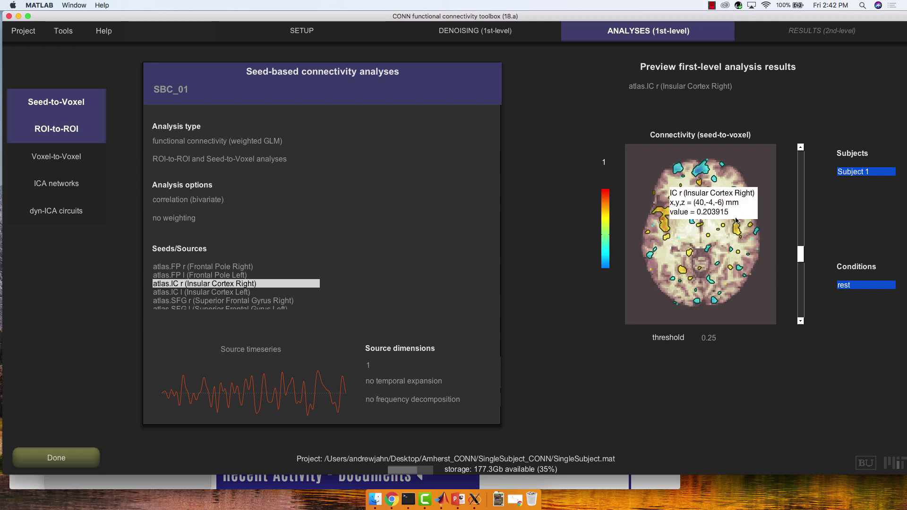
pyautogui.moveTo(739, 216)
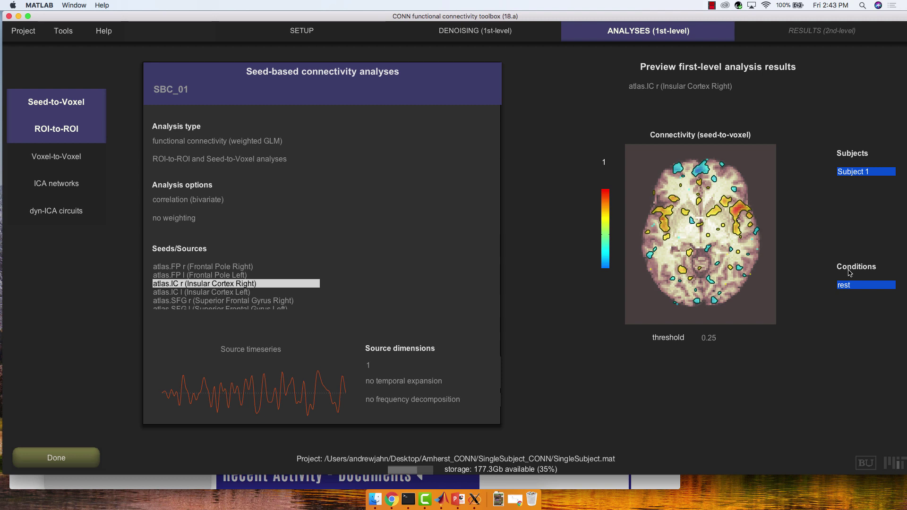
pyautogui.moveTo(765, 242)
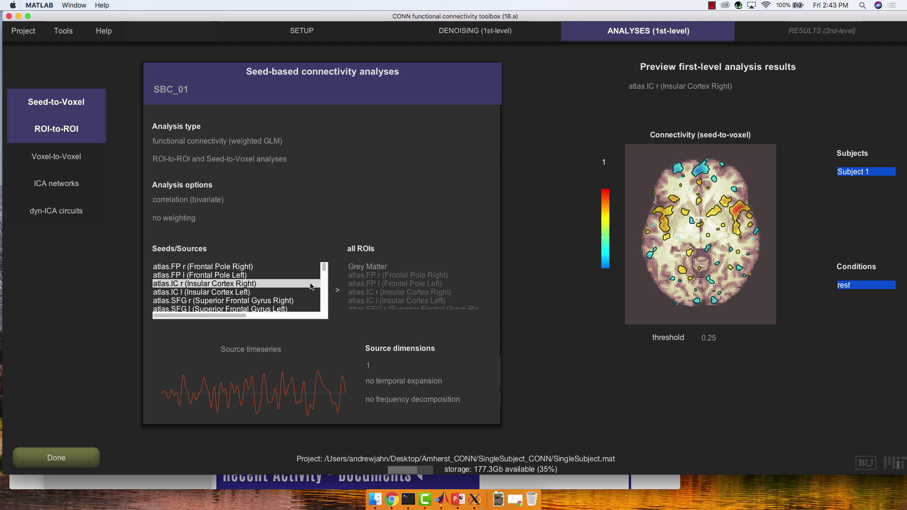
# Find the atlas.PC (Cingulate Gyrus, posterior division) seed among the sources and preview its connectivity map
pyautogui.scroll(-4, 307, 288)
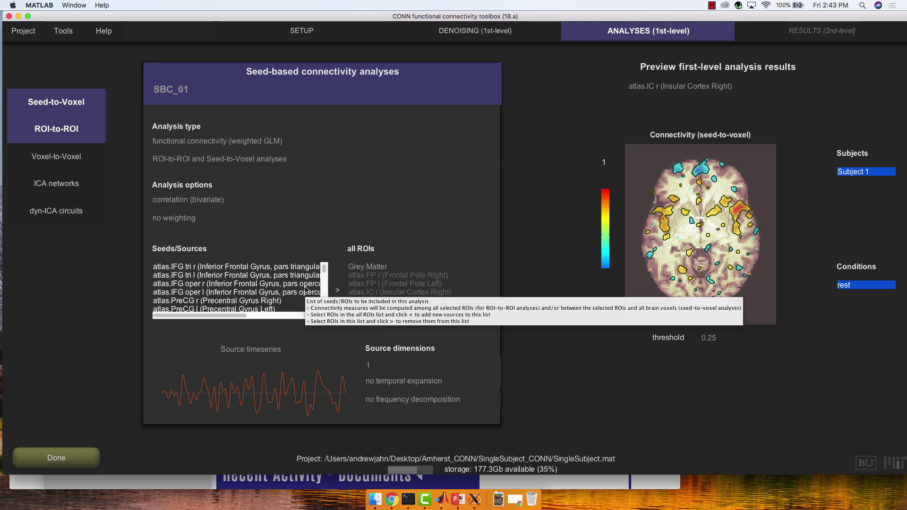
pyautogui.scroll(1, 305, 290)
pyautogui.scroll(-5, 303, 296)
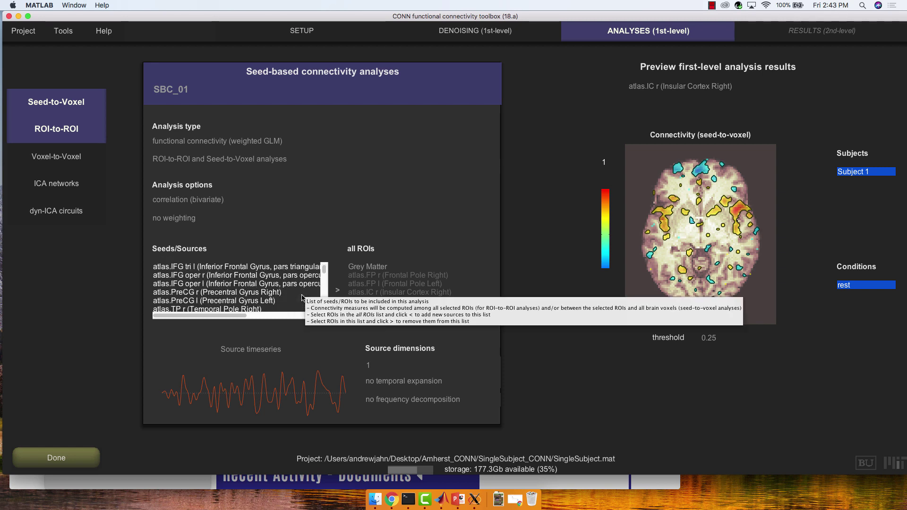
pyautogui.scroll(1, 303, 297)
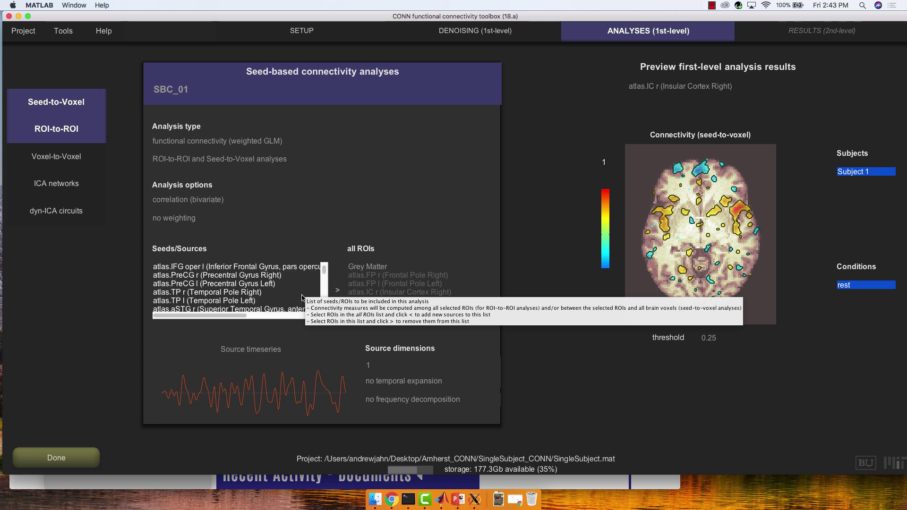
pyautogui.scroll(-10, 302, 296)
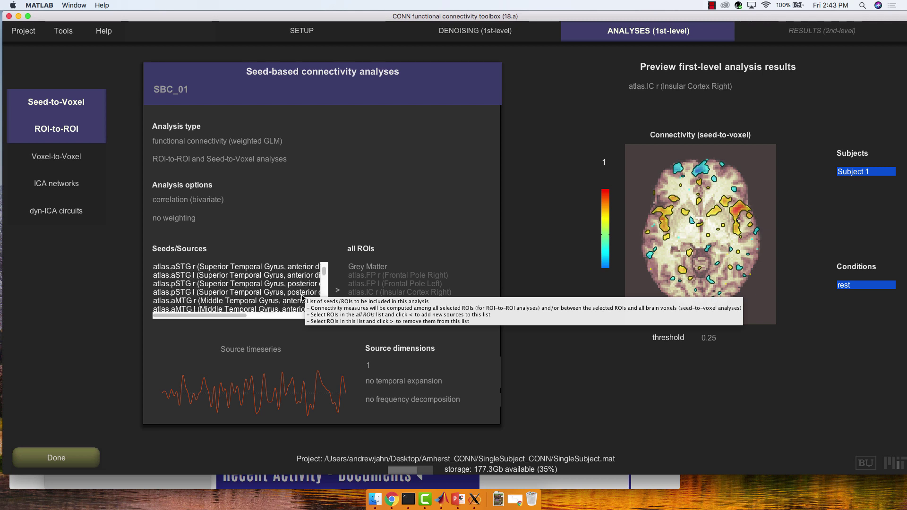
pyautogui.scroll(-13, 303, 297)
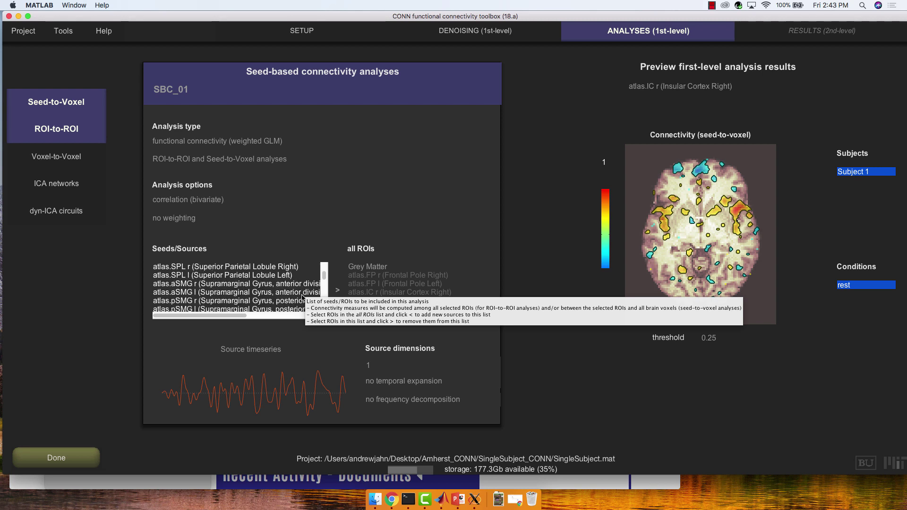
pyautogui.scroll(1, 302, 297)
pyautogui.scroll(-7, 302, 296)
pyautogui.scroll(-15, 302, 297)
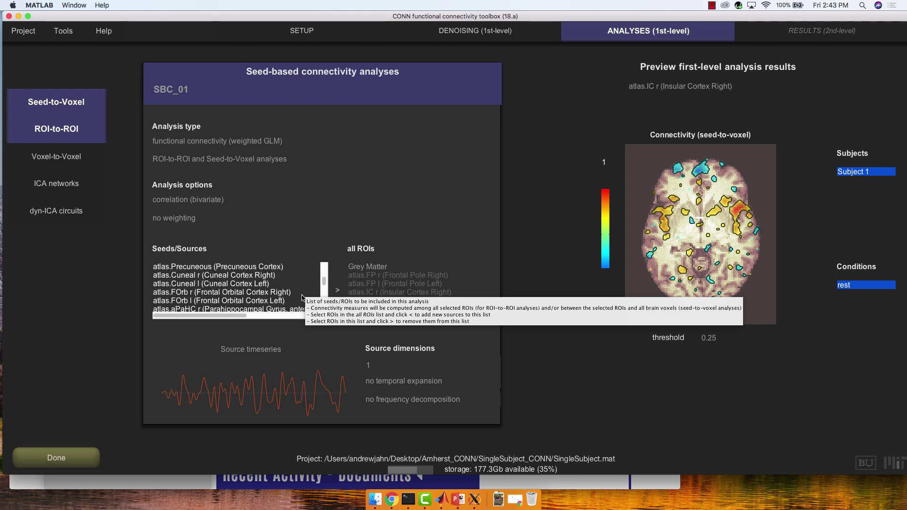
pyautogui.scroll(4, 302, 297)
pyautogui.scroll(1, 302, 296)
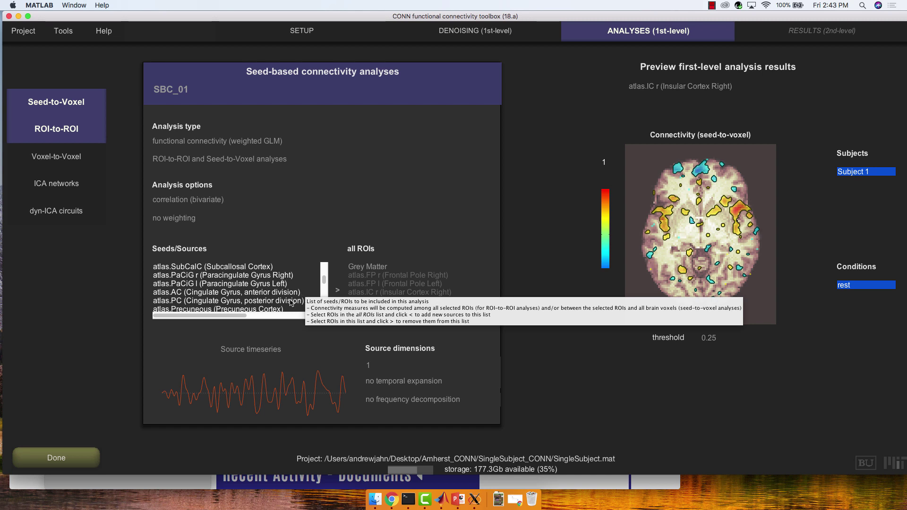
pyautogui.click(286, 303)
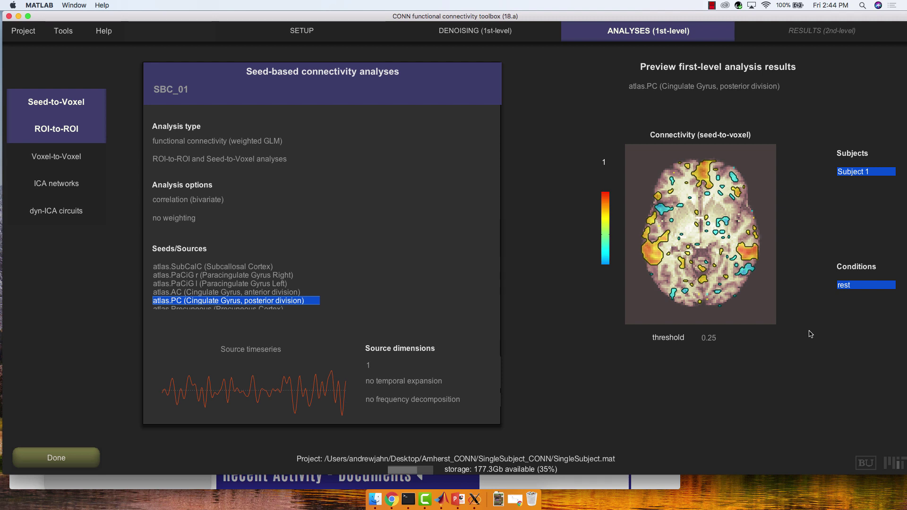
# Examine the posterior cingulate seed's connectivity through the lower brain slices and back up through the higher ones
pyautogui.moveTo(801, 325)
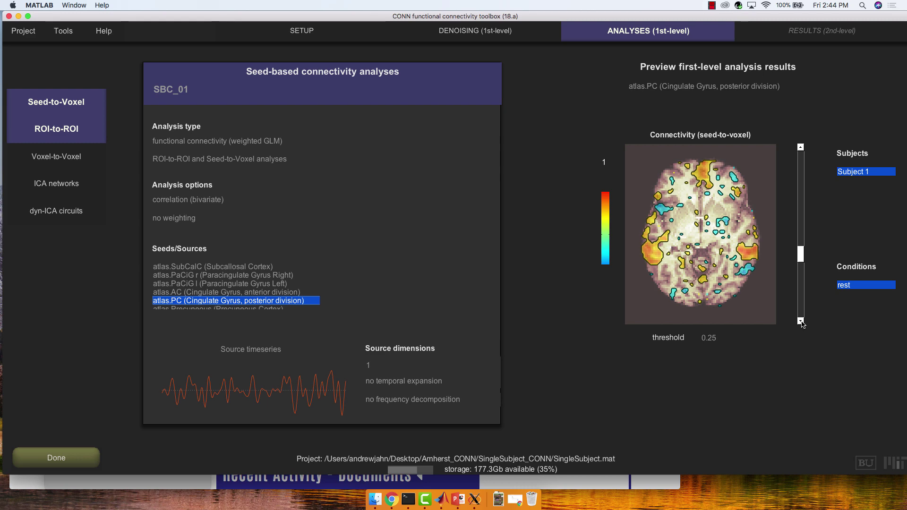
pyautogui.click(800, 321)
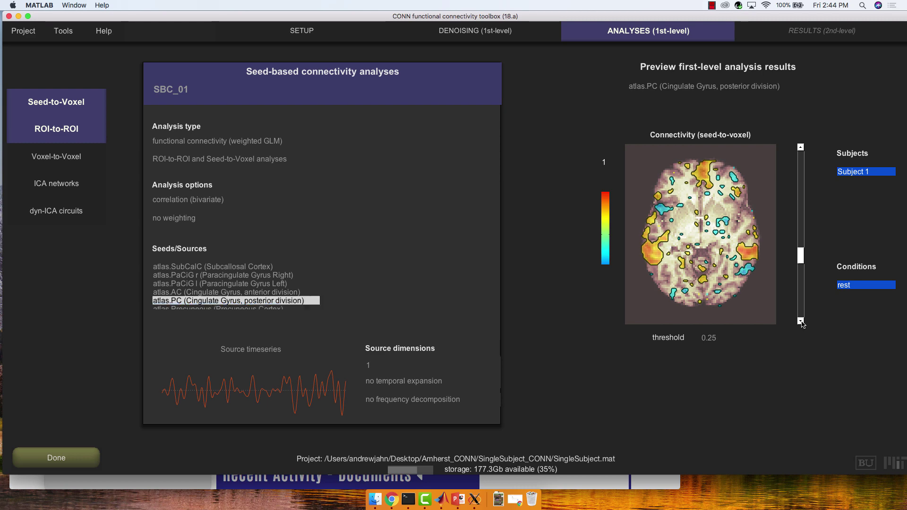
pyautogui.click(800, 321)
pyautogui.click(800, 320)
pyautogui.click(800, 321)
pyautogui.click(800, 321)
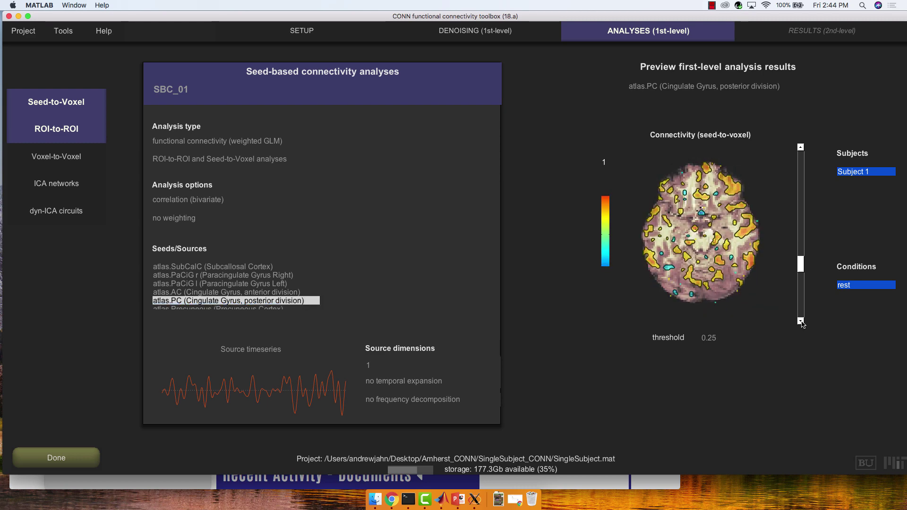
pyautogui.click(801, 321)
pyautogui.click(800, 320)
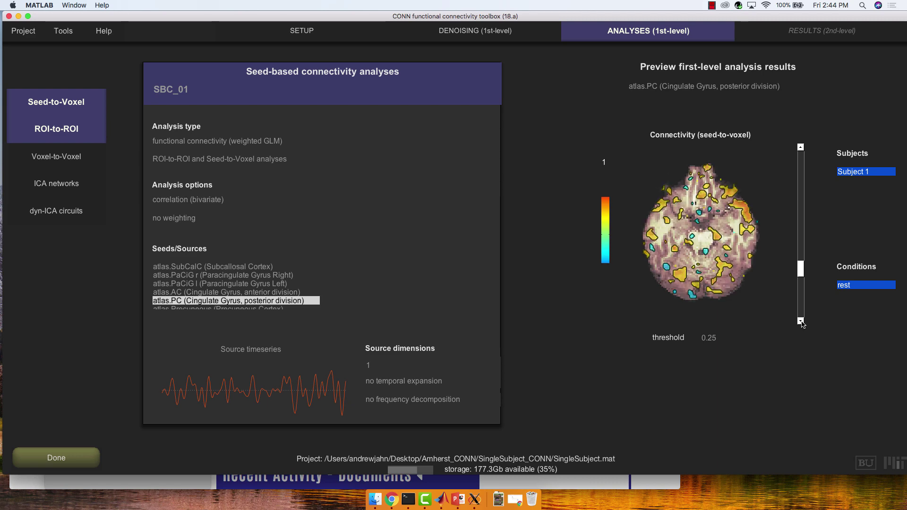
pyautogui.click(800, 321)
pyautogui.click(800, 147)
pyautogui.click(801, 148)
pyautogui.click(800, 148)
pyautogui.click(801, 148)
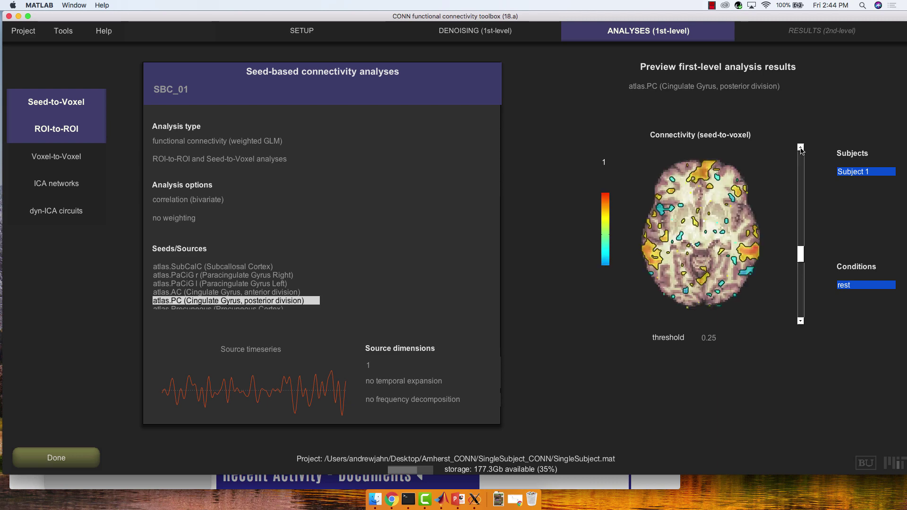
pyautogui.click(800, 148)
pyautogui.click(800, 148)
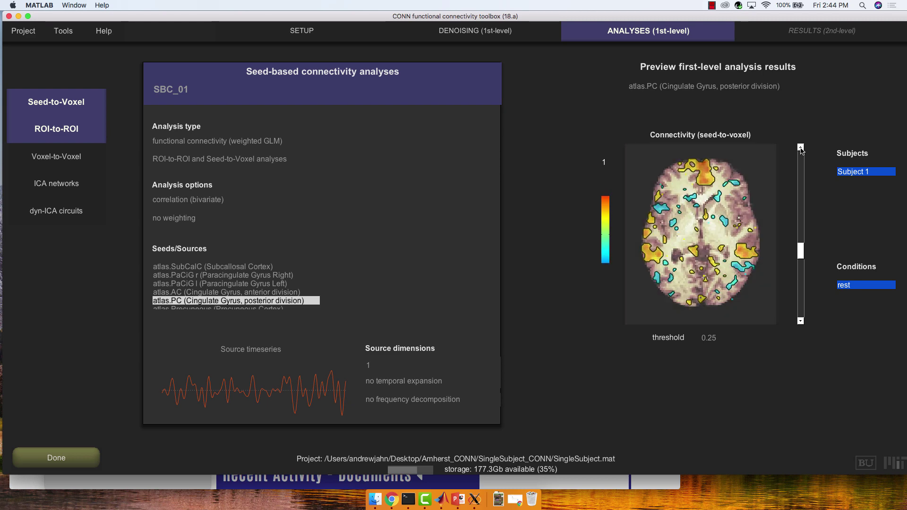
pyautogui.click(800, 148)
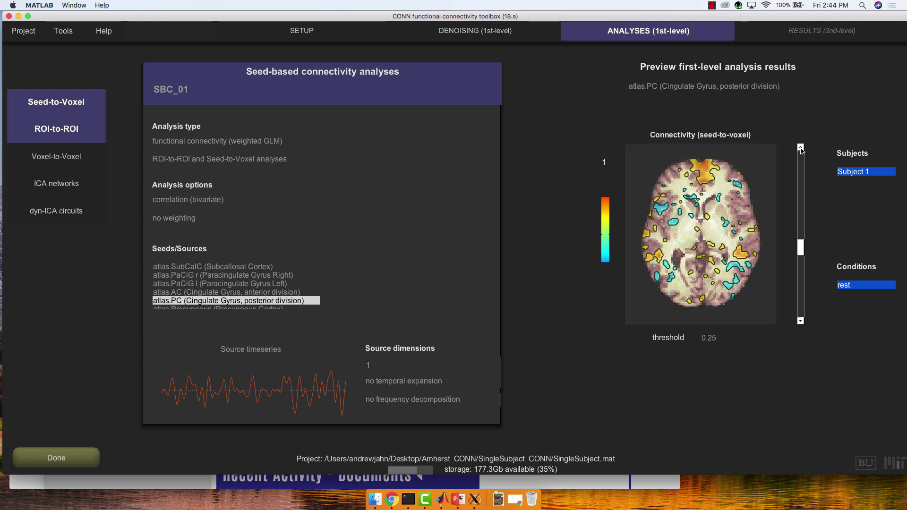
pyautogui.click(800, 148)
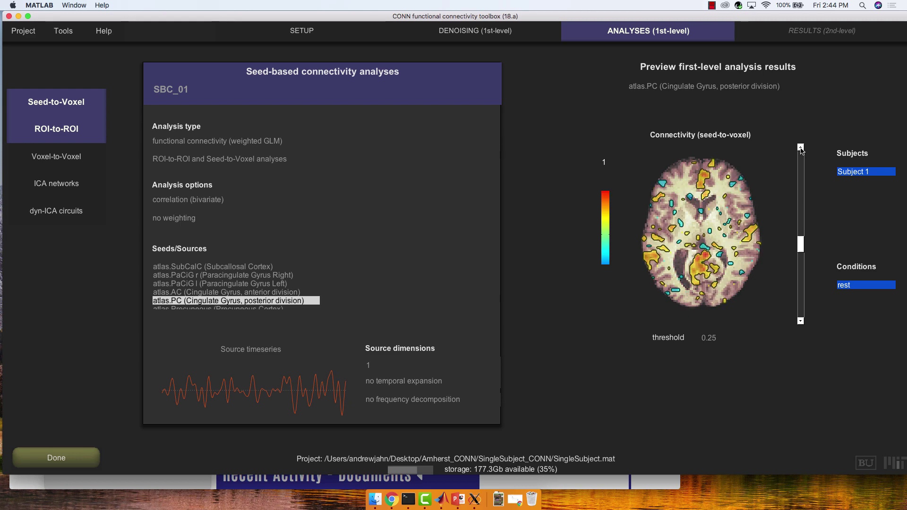
pyautogui.click(800, 147)
pyautogui.click(801, 148)
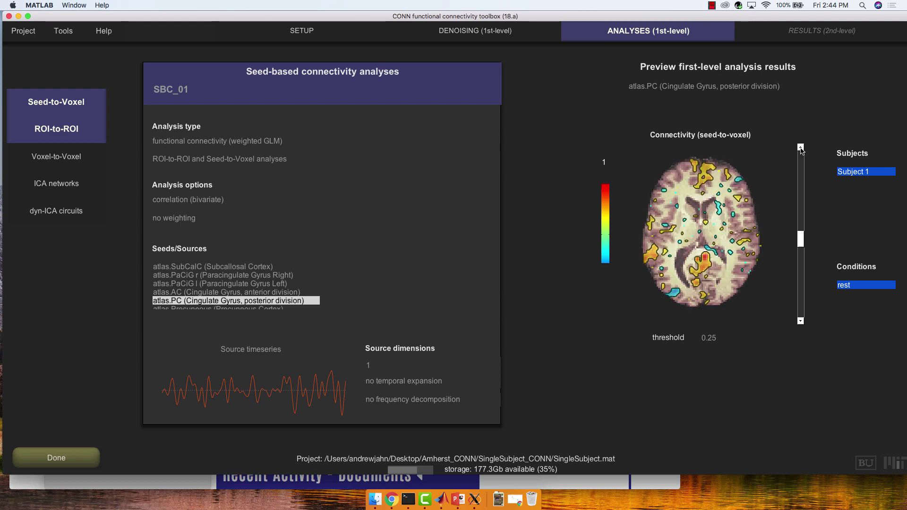
pyautogui.click(800, 147)
# Find the networks.DefaultMode.MPFC (1,55,-3) seed among the sources and preview its connectivity map
pyautogui.scroll(-3, 220, 297)
pyautogui.scroll(-10, 219, 297)
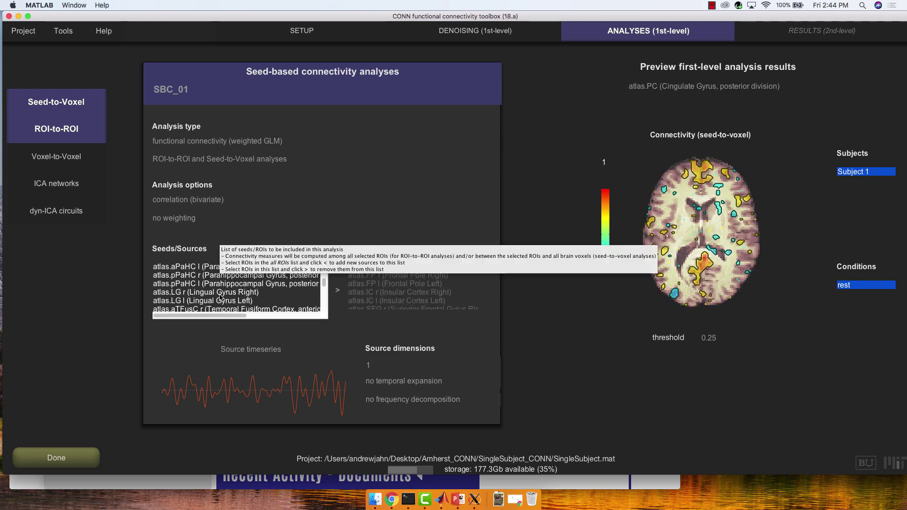
pyautogui.scroll(6, 220, 296)
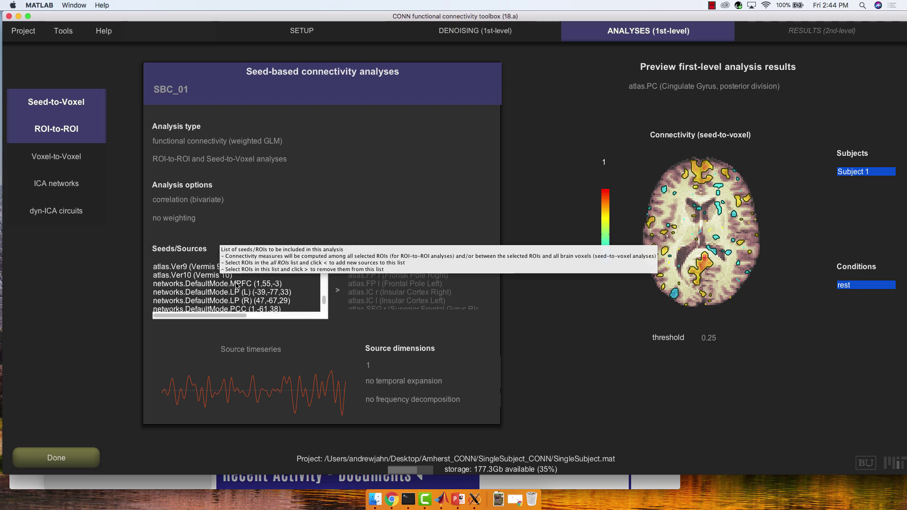
pyautogui.click(236, 283)
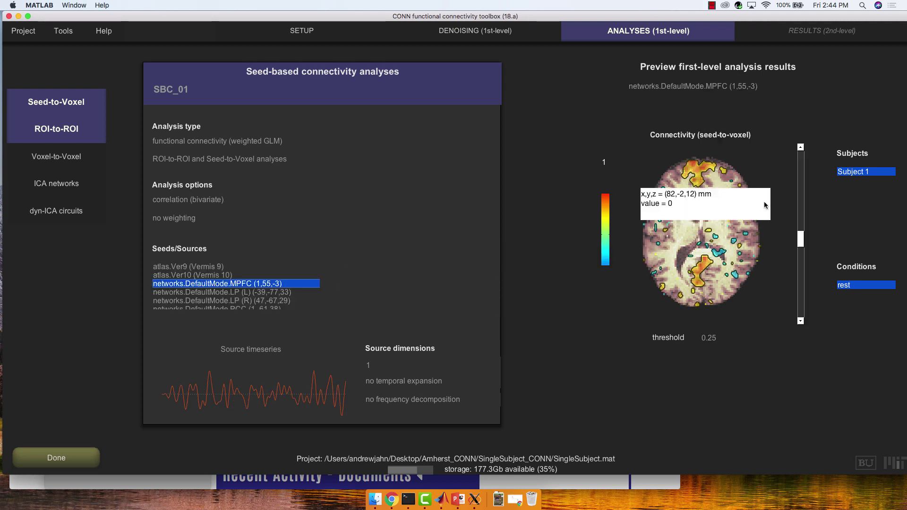
# Step through higher and lower brain slices to examine the MPFC seed's connectivity with medial frontal and posterior cingulate regions
pyautogui.click(801, 147)
pyautogui.click(802, 148)
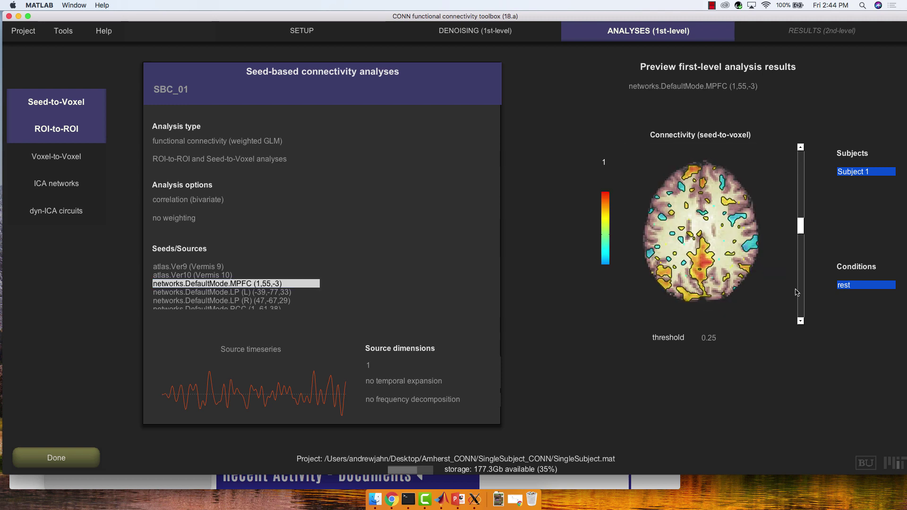
pyautogui.click(800, 321)
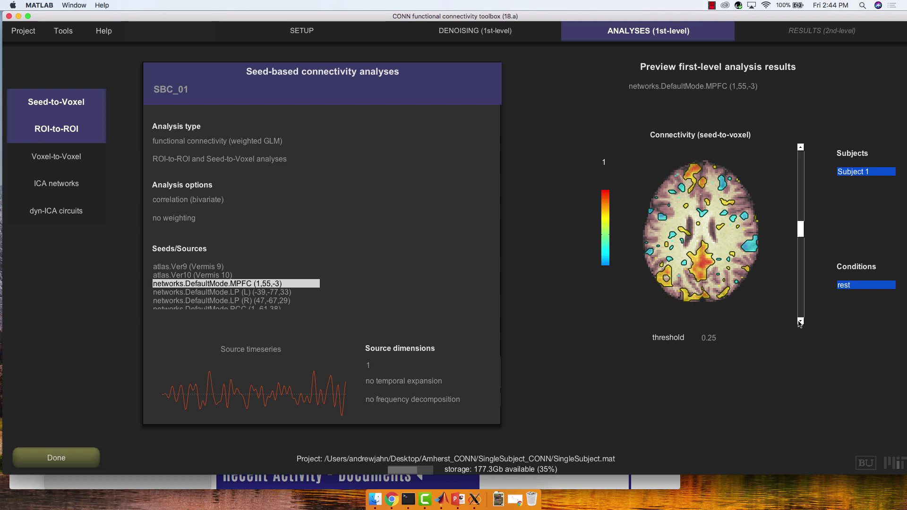
pyautogui.click(799, 323)
pyautogui.click(800, 322)
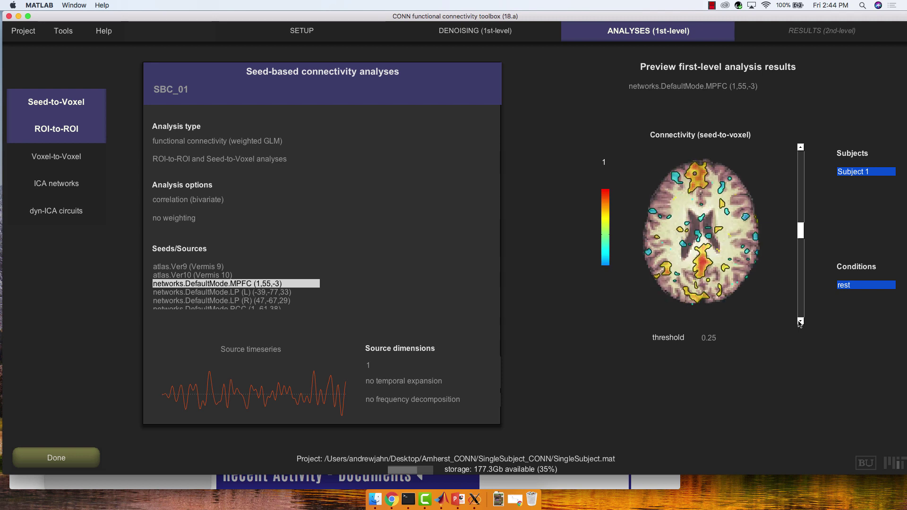
pyautogui.moveTo(701, 181)
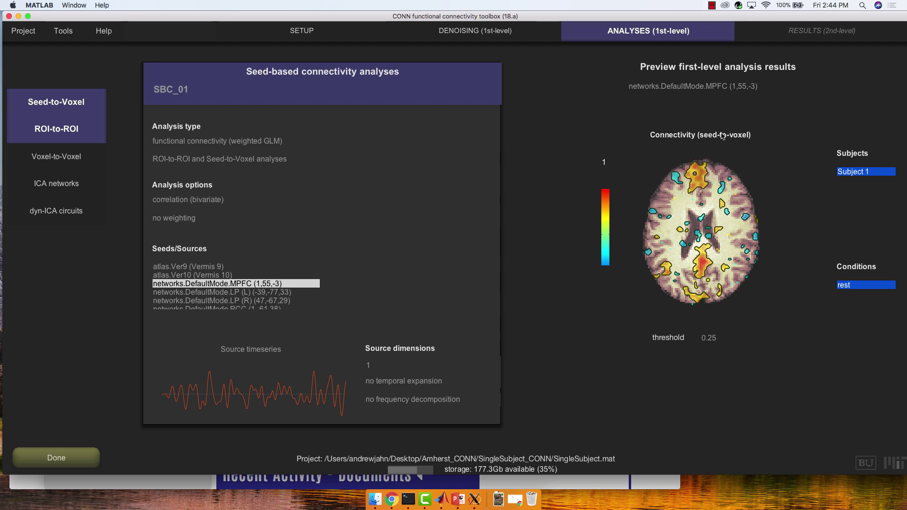
pyautogui.click(800, 321)
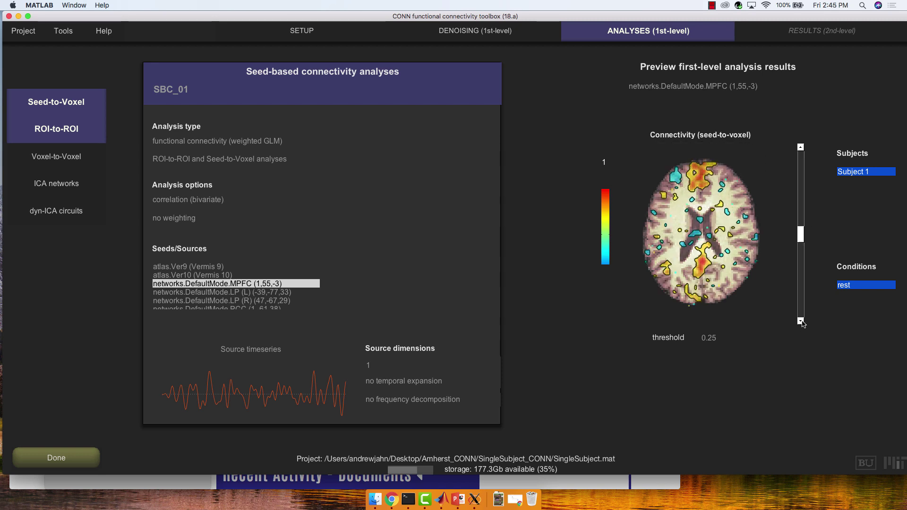
pyautogui.click(801, 321)
pyautogui.click(801, 322)
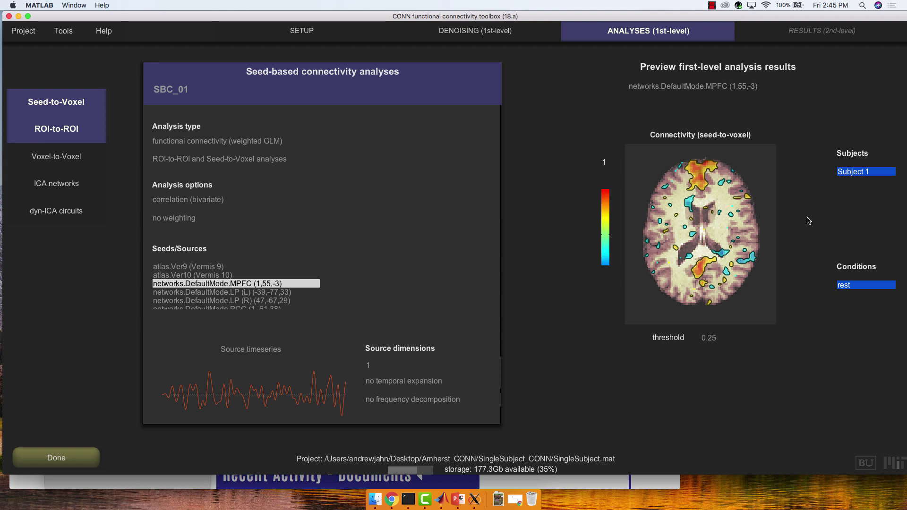
# Set the display threshold of the MPFC seed's connectivity preview to 0.4
pyautogui.moveTo(795, 296)
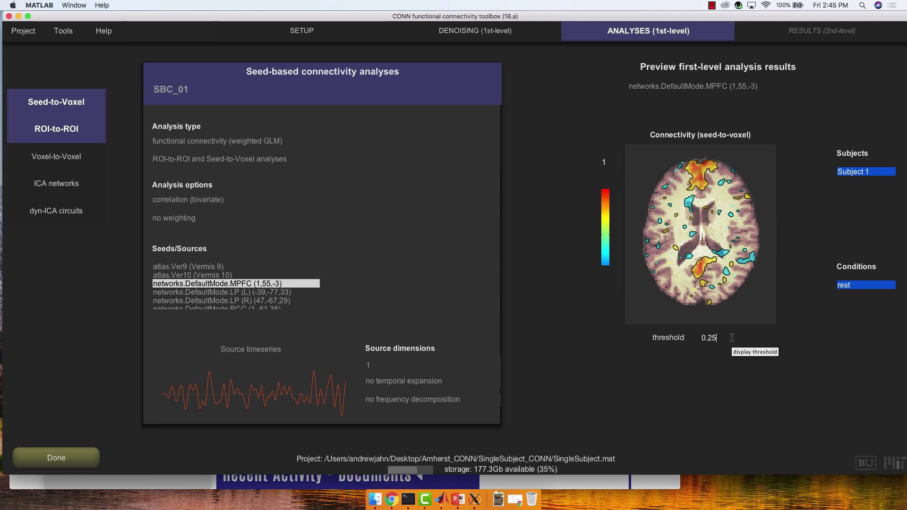
pyautogui.press('BackSpace')
pyautogui.press('BackSpace')
pyautogui.write('4')
pyautogui.press('Return')
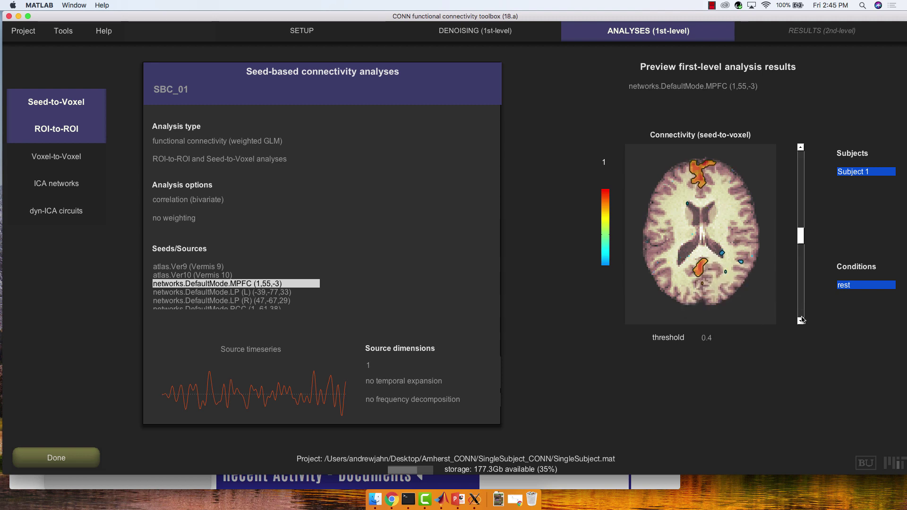
# Examine the MPFC seed's connectivity at the 0.4 threshold through the lower slices and back up through the higher ones
pyautogui.click(801, 321)
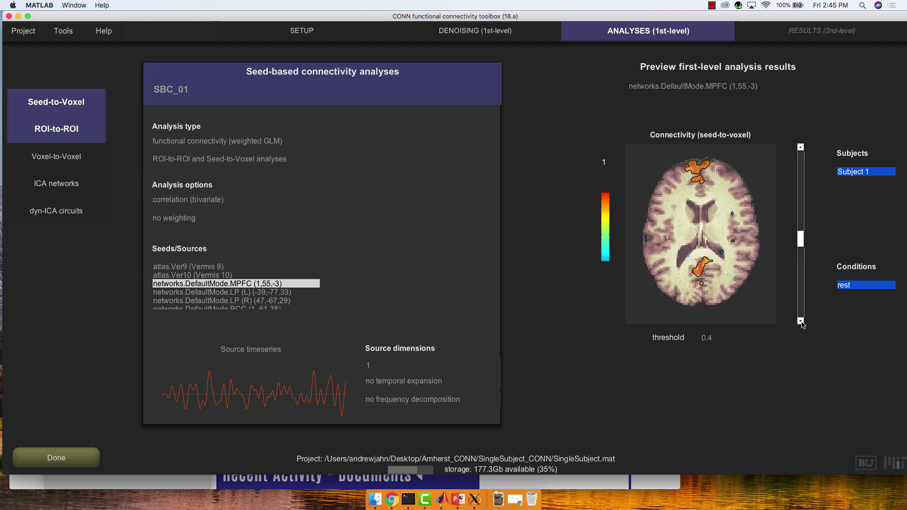
pyautogui.click(801, 321)
pyautogui.click(801, 321)
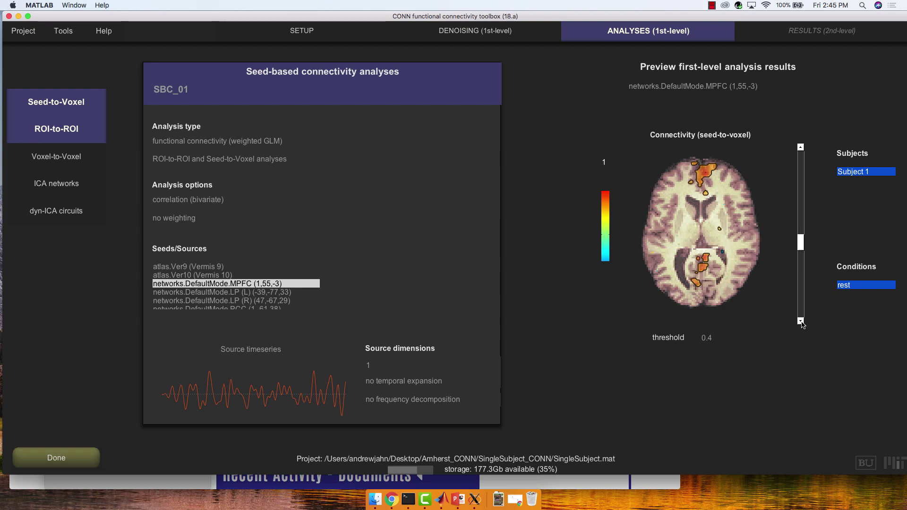
pyautogui.click(801, 321)
pyautogui.click(801, 321)
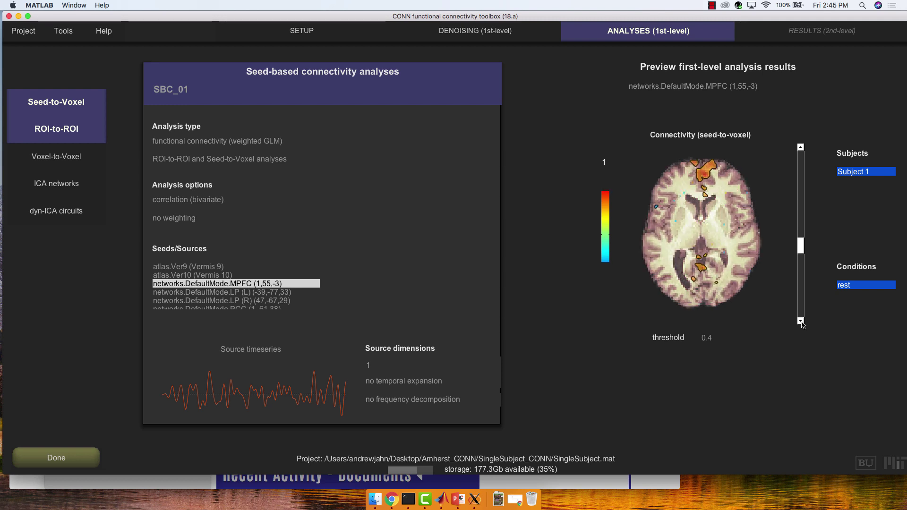
pyautogui.click(800, 147)
pyautogui.click(801, 147)
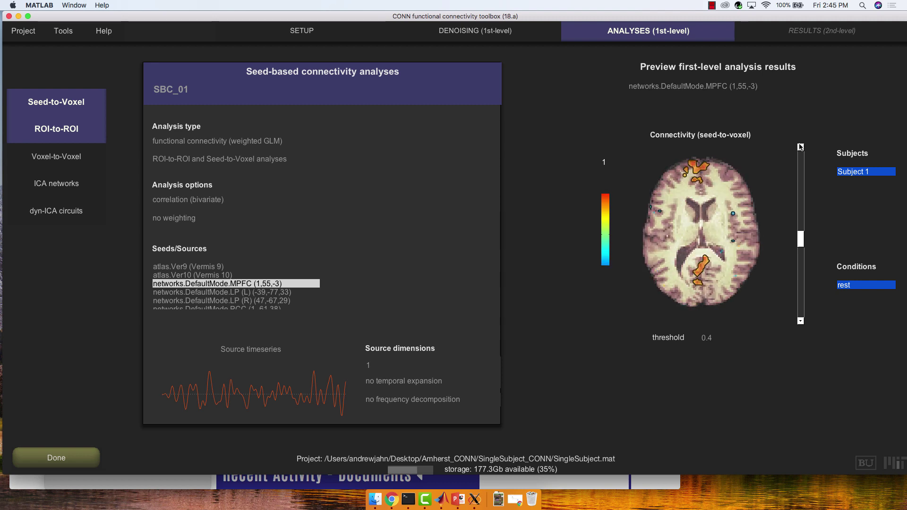
pyautogui.click(800, 147)
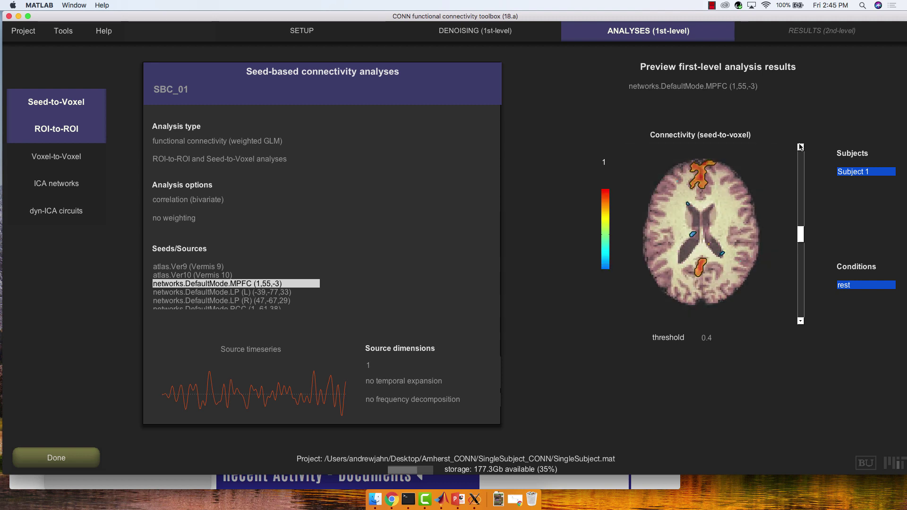
pyautogui.click(800, 147)
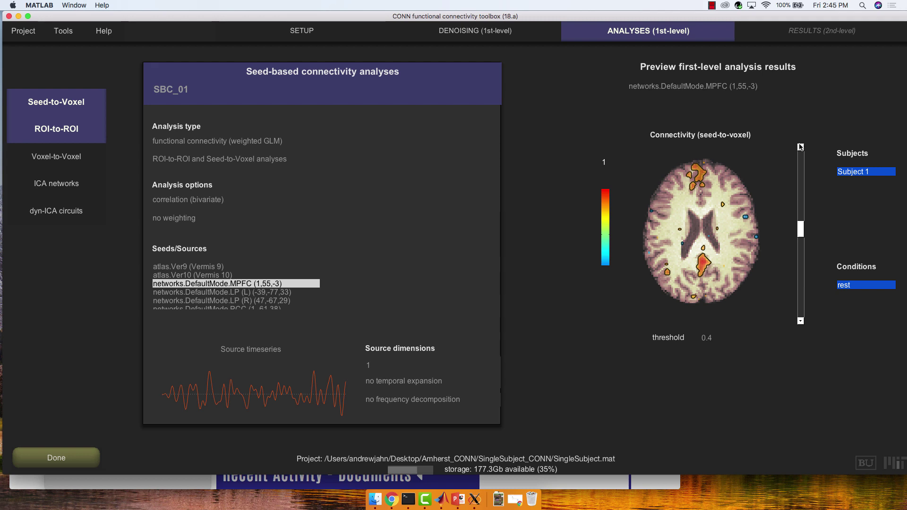
pyautogui.click(800, 147)
pyautogui.click(800, 147)
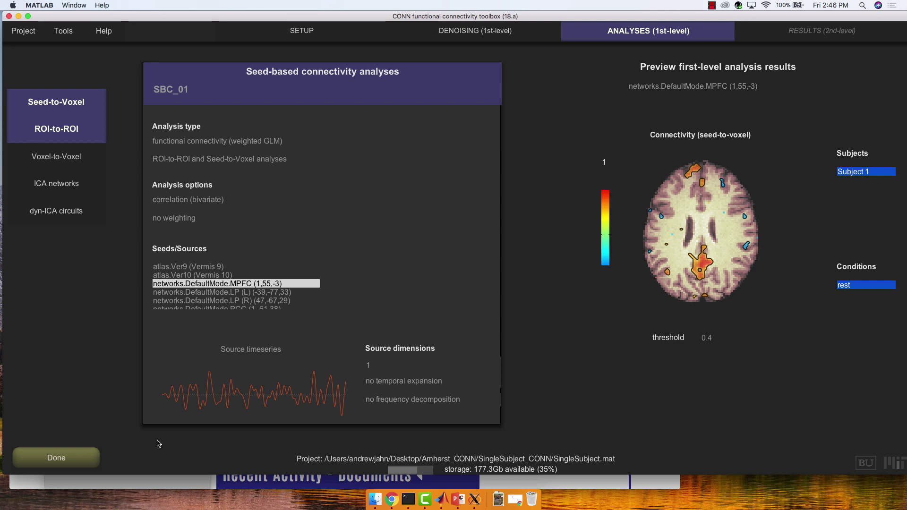
# Run the first-level ROI-to-ROI and seed-to-voxel analyses locally for all subjects and conditions, overwriting existing results, and proceed to the second-level results
pyautogui.click(64, 464)
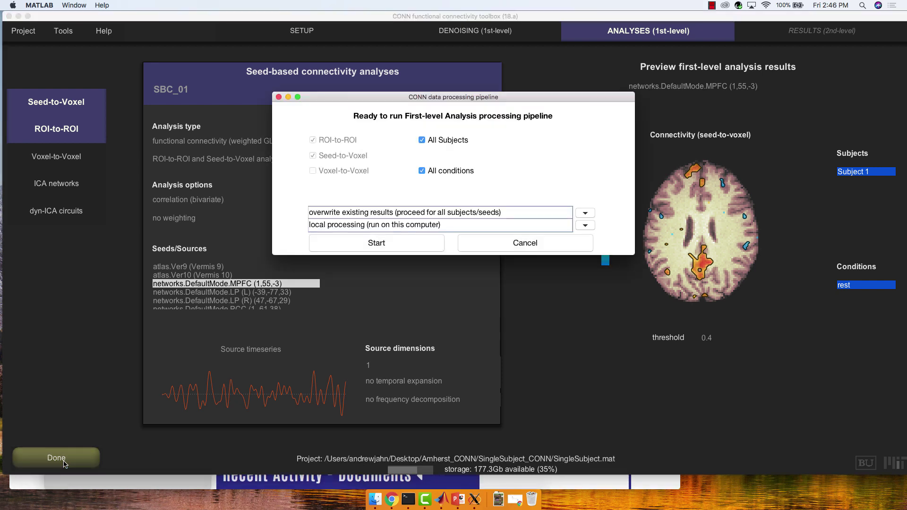
pyautogui.click(357, 244)
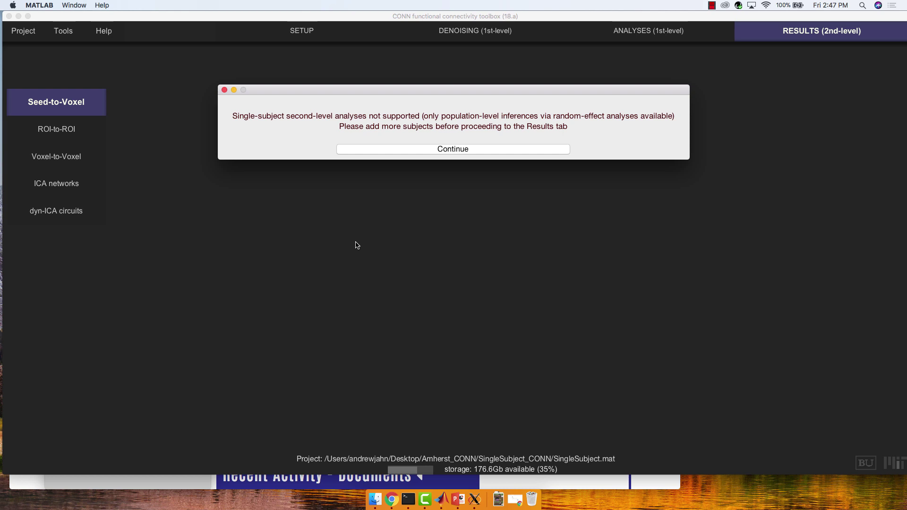
pyautogui.click(448, 150)
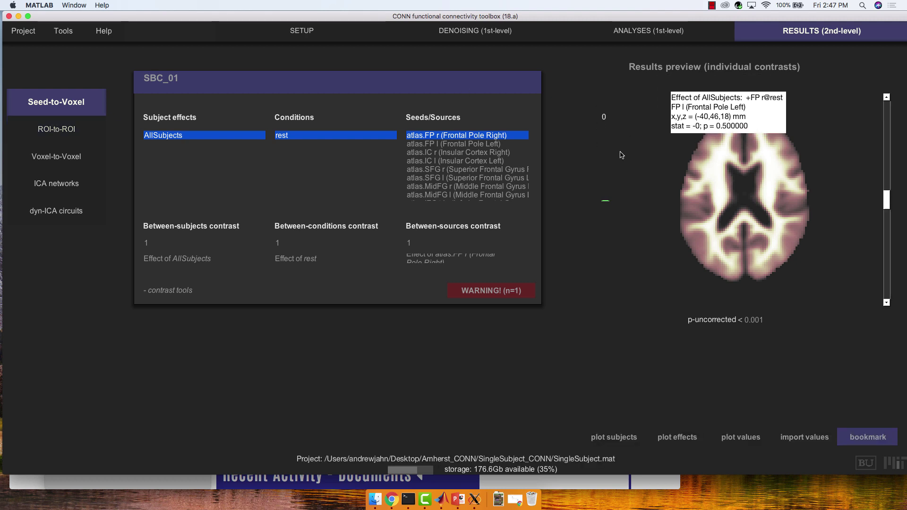
# Inspect a higher brain slice of the Frontal Pole Right seed in the second-level seed-to-voxel results preview
pyautogui.click(886, 96)
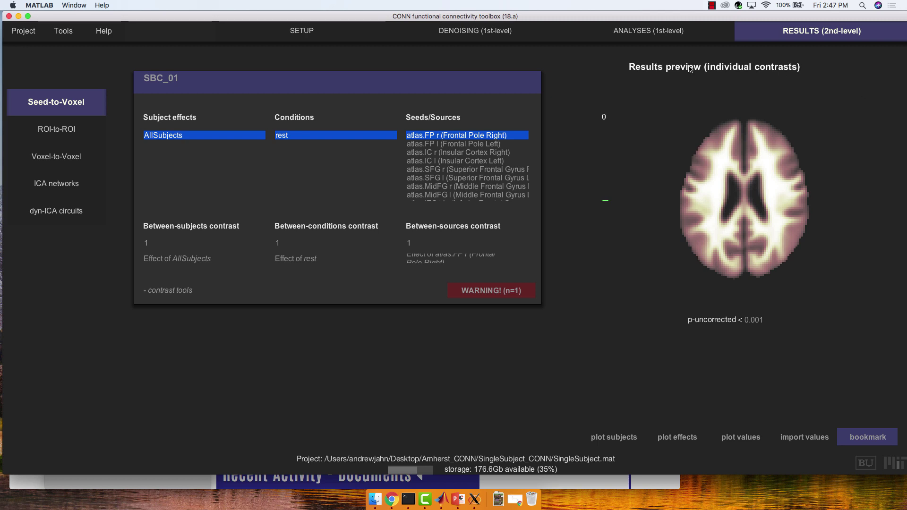
pyautogui.moveTo(659, 30)
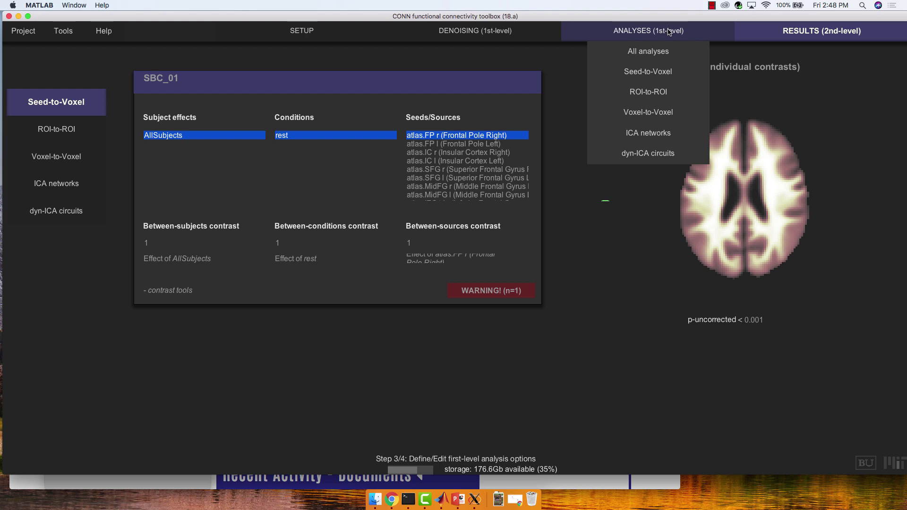
pyautogui.moveTo(797, 31)
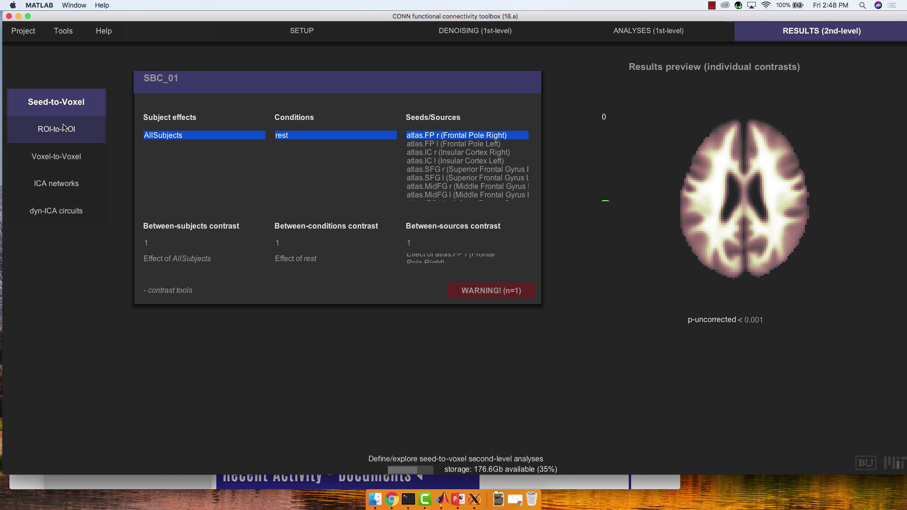
pyautogui.moveTo(752, 212)
# Open the second-level ROI-to-ROI results and compare the target values for the Frontal Pole Right, Frontal Pole Left and Insular Cortex Right seeds
pyautogui.click(77, 132)
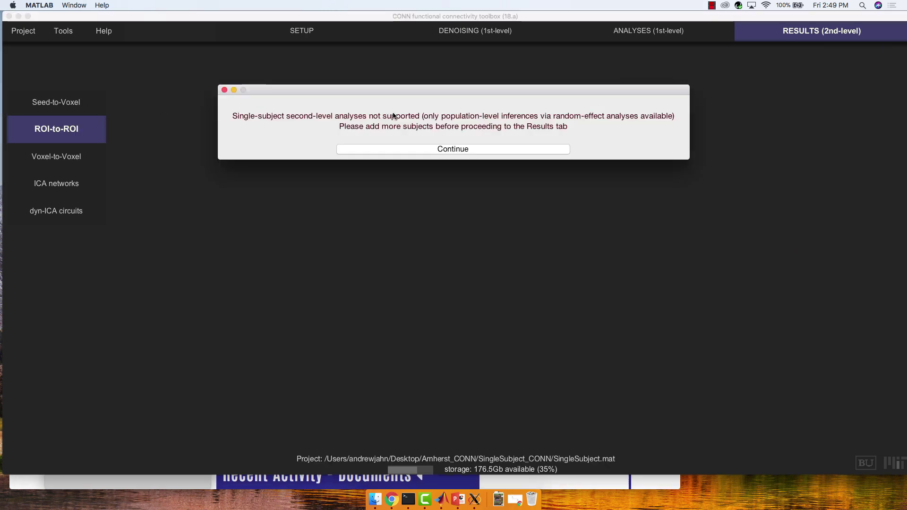
pyautogui.click(387, 149)
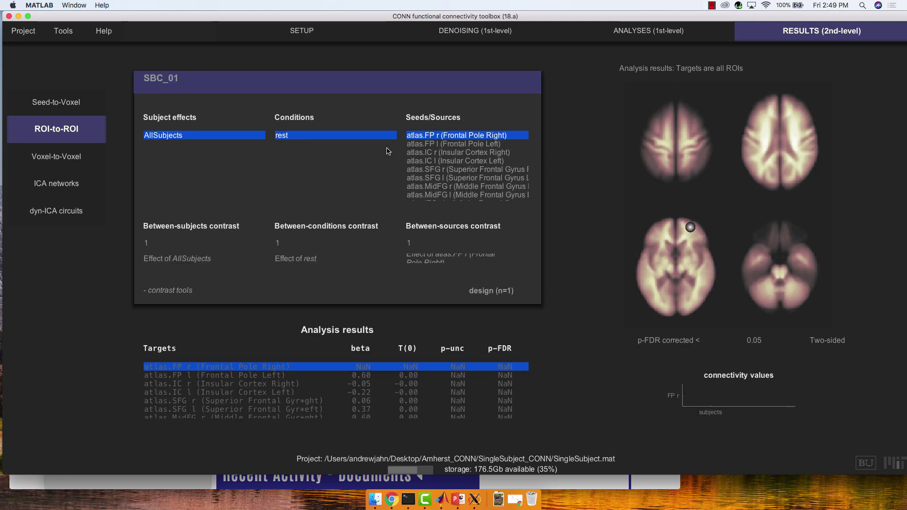
pyautogui.click(442, 145)
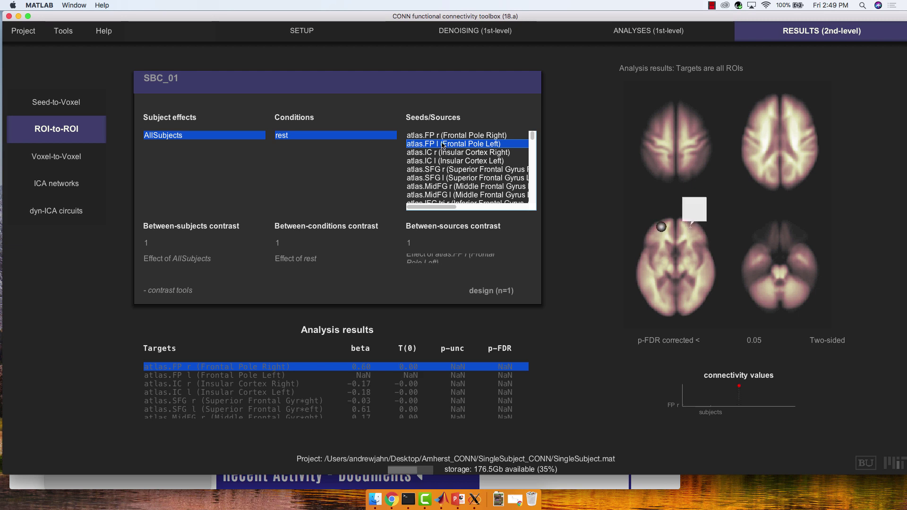
pyautogui.click(443, 136)
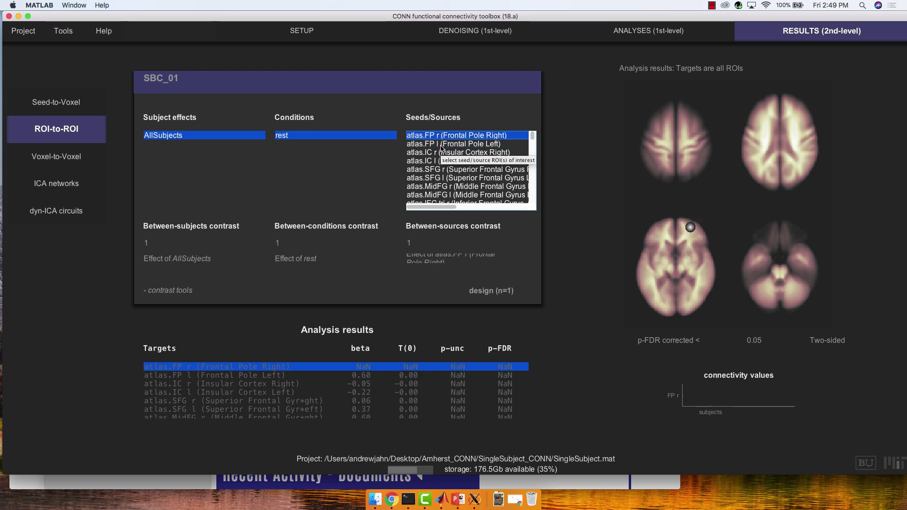
pyautogui.click(442, 145)
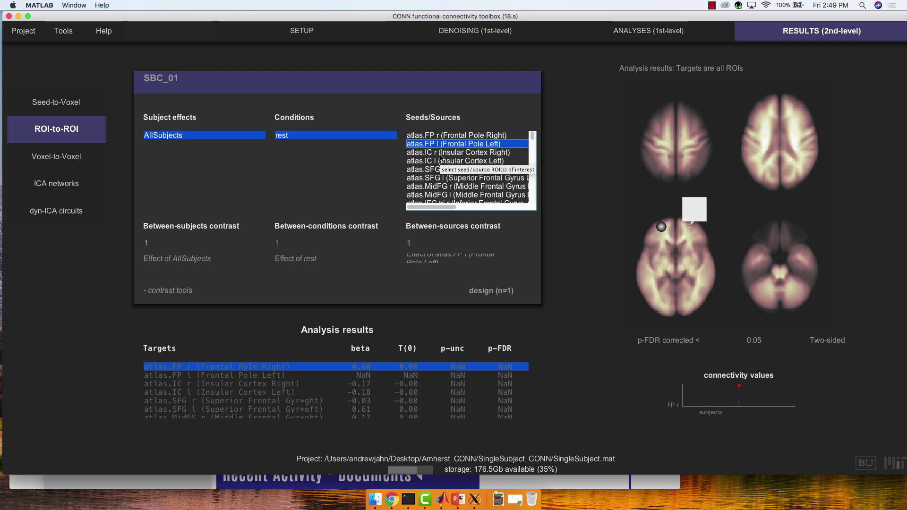
pyautogui.click(440, 154)
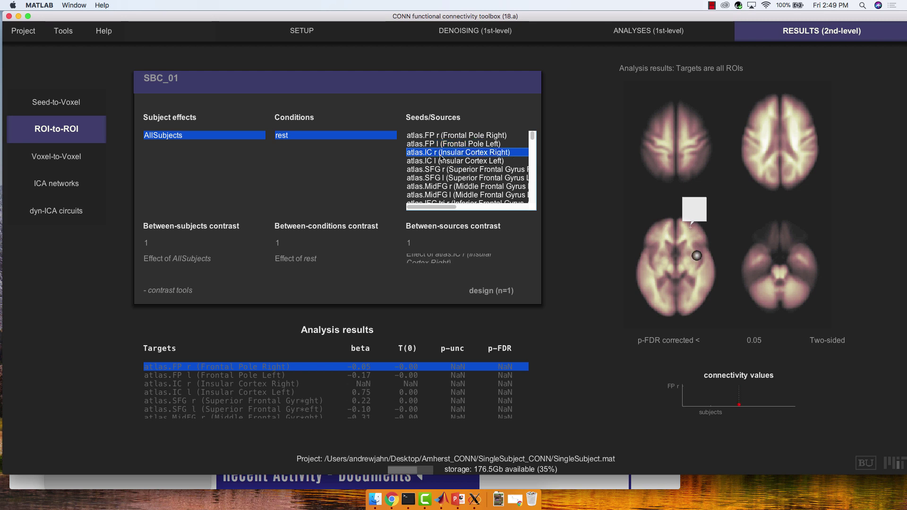
# Inspect the ROI-to-ROI results for the right and left Superior Frontal Gyrus seeds and the left Middle Frontal Gyrus seed
pyautogui.click(441, 169)
pyautogui.click(442, 178)
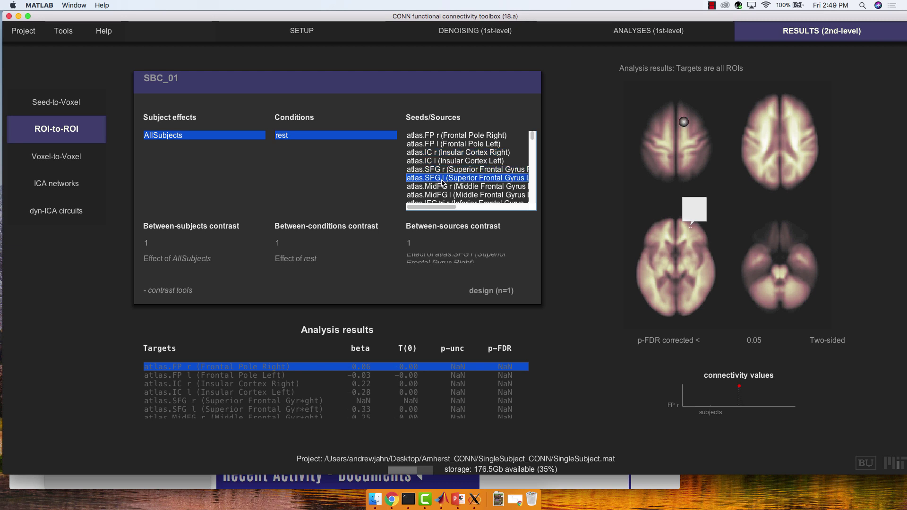
pyautogui.scroll(-5, 442, 183)
pyautogui.scroll(5, 442, 184)
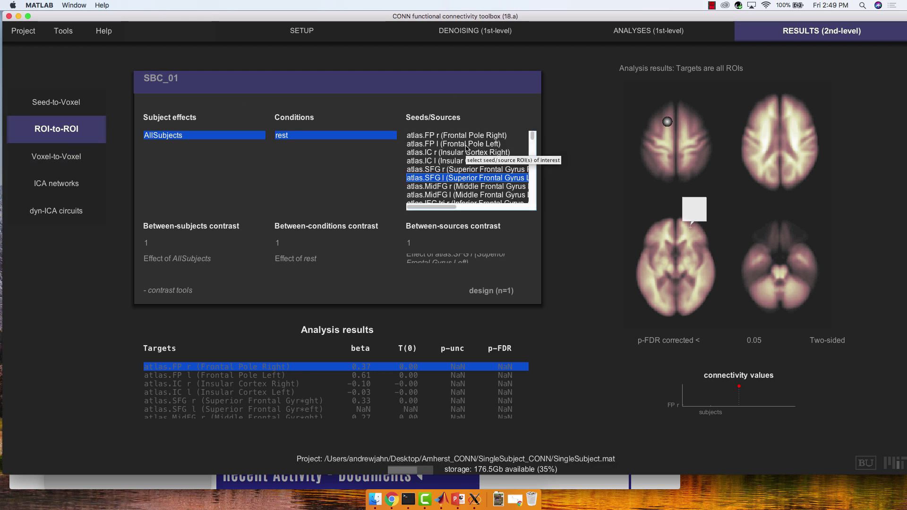
pyautogui.click(452, 194)
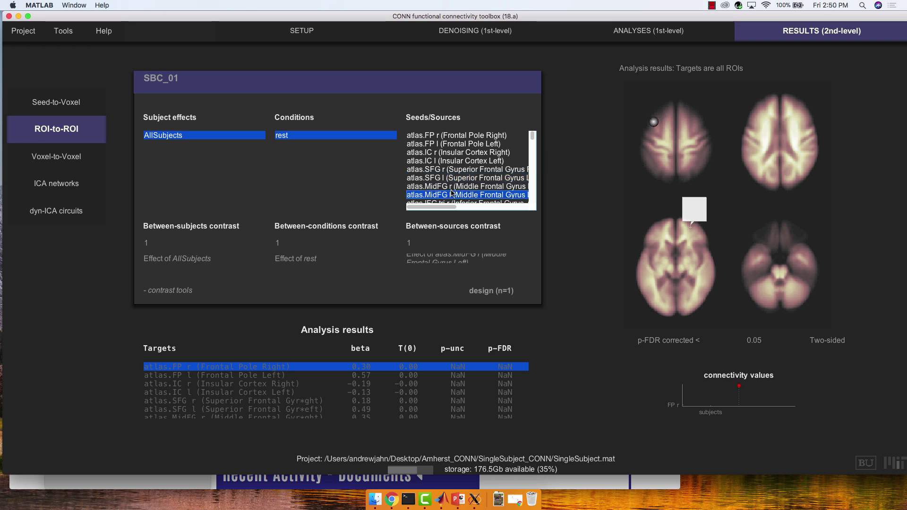